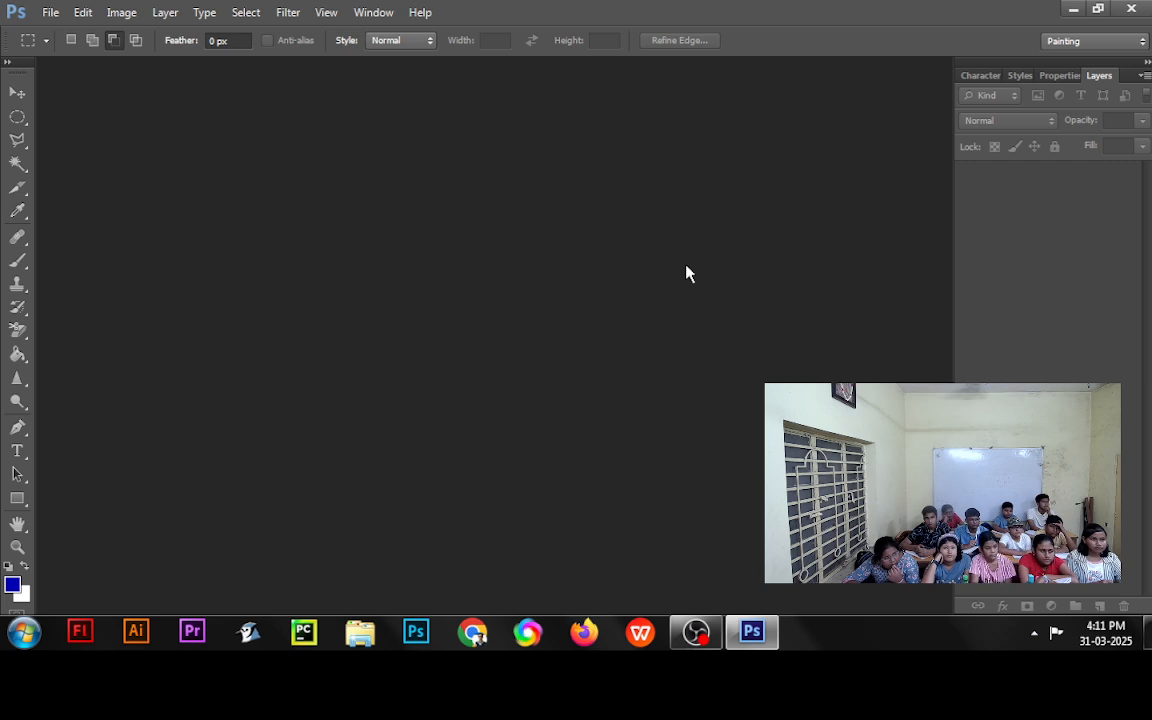
{"action": "left_click", "coordinate": [47, 18]}
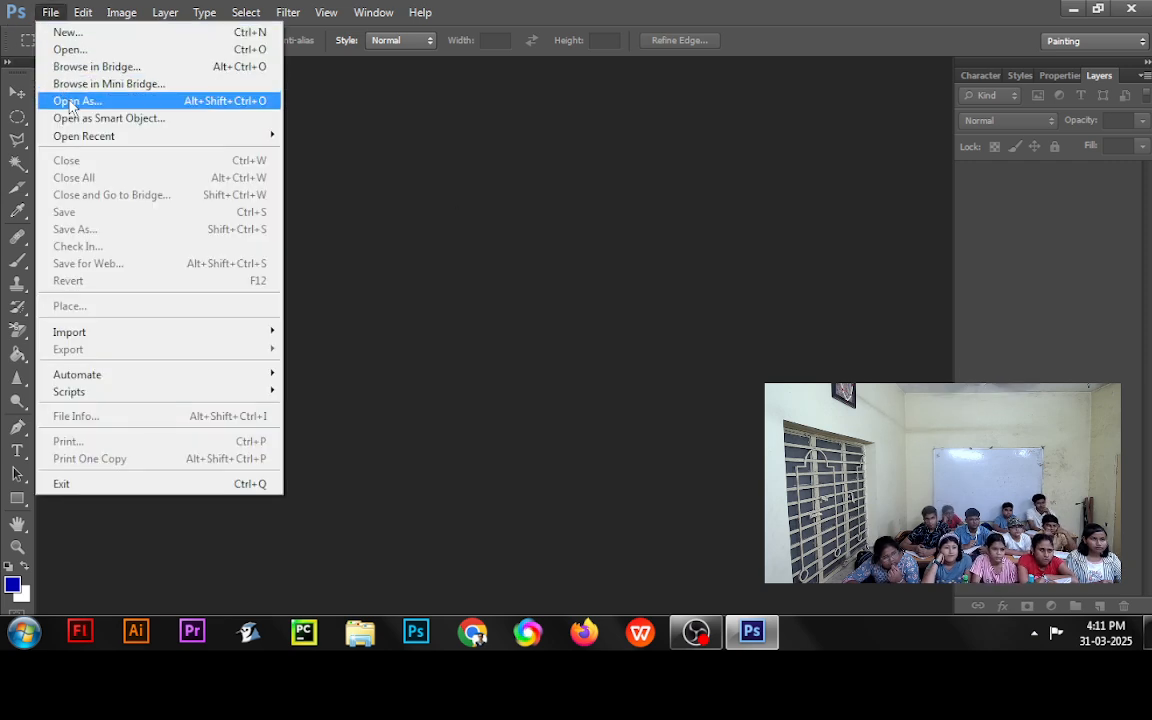
{"action": "left_click", "coordinate": [185, 56]}
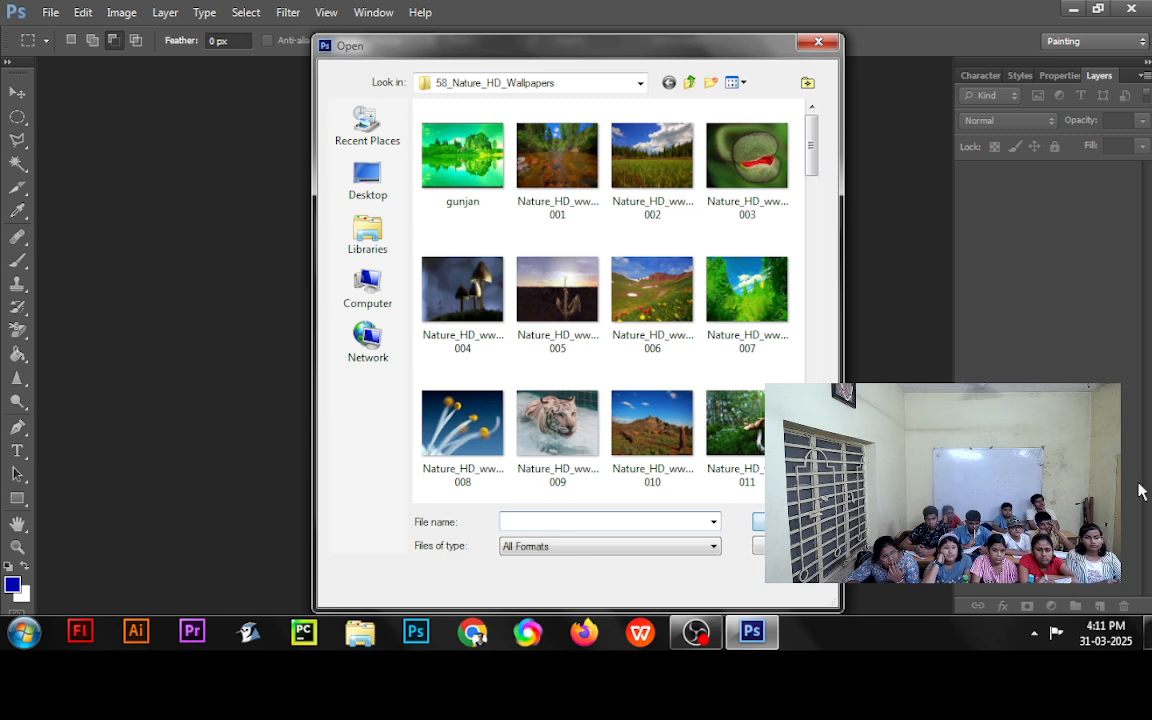
{"action": "left_click", "coordinate": [790, 546]}
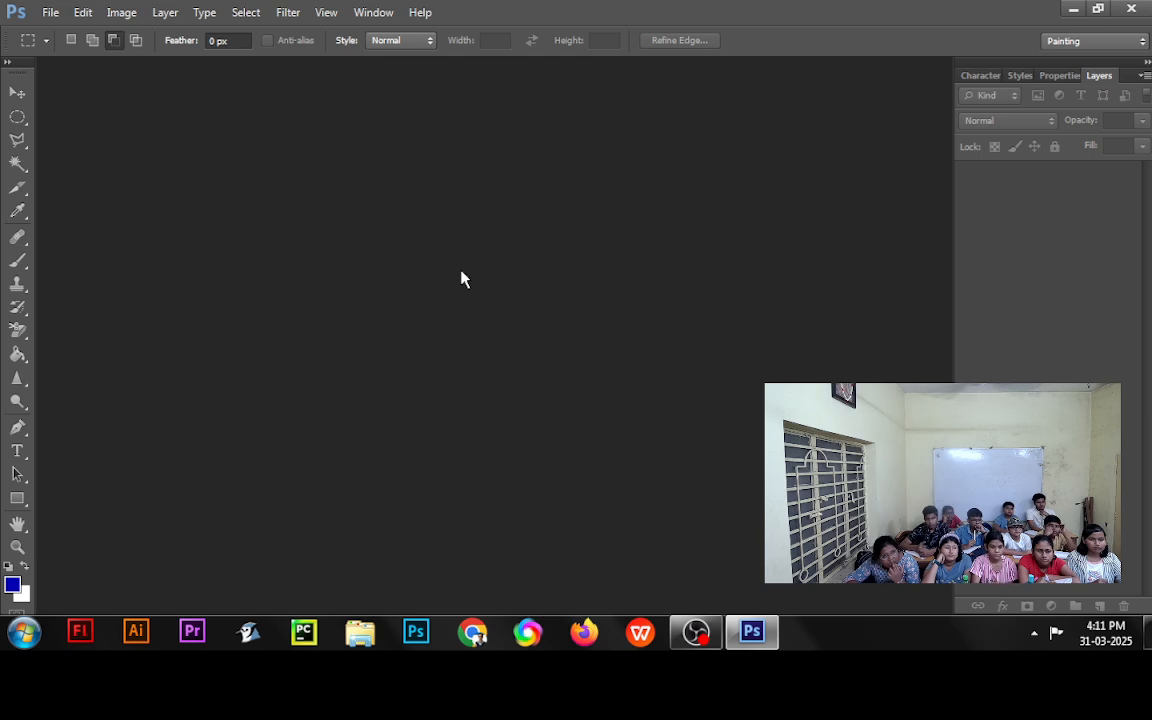
Step: Open the lake and rock photo Nature_HD_www.laba.ws_ 016.jpg from the 58_Nature_HD_Wallpapers folder
{"action": "key", "text": "ctrl+o"}
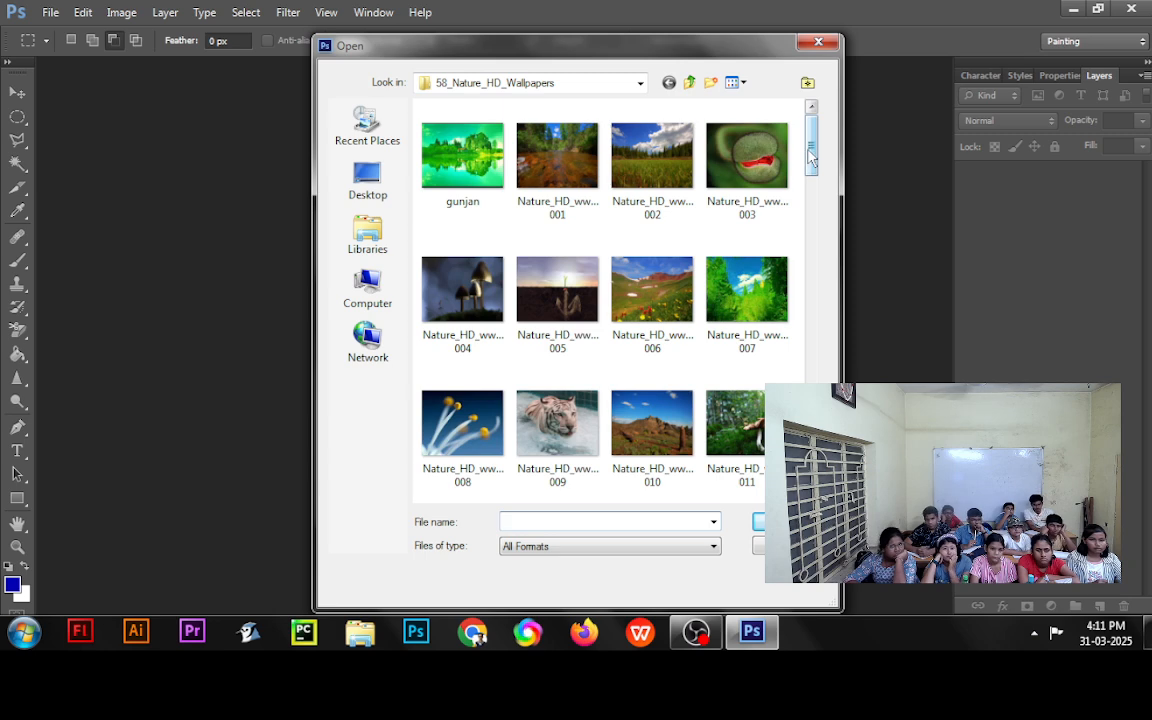
{"action": "left_click_drag", "start_coordinate": [810, 152], "coordinate": [812, 208]}
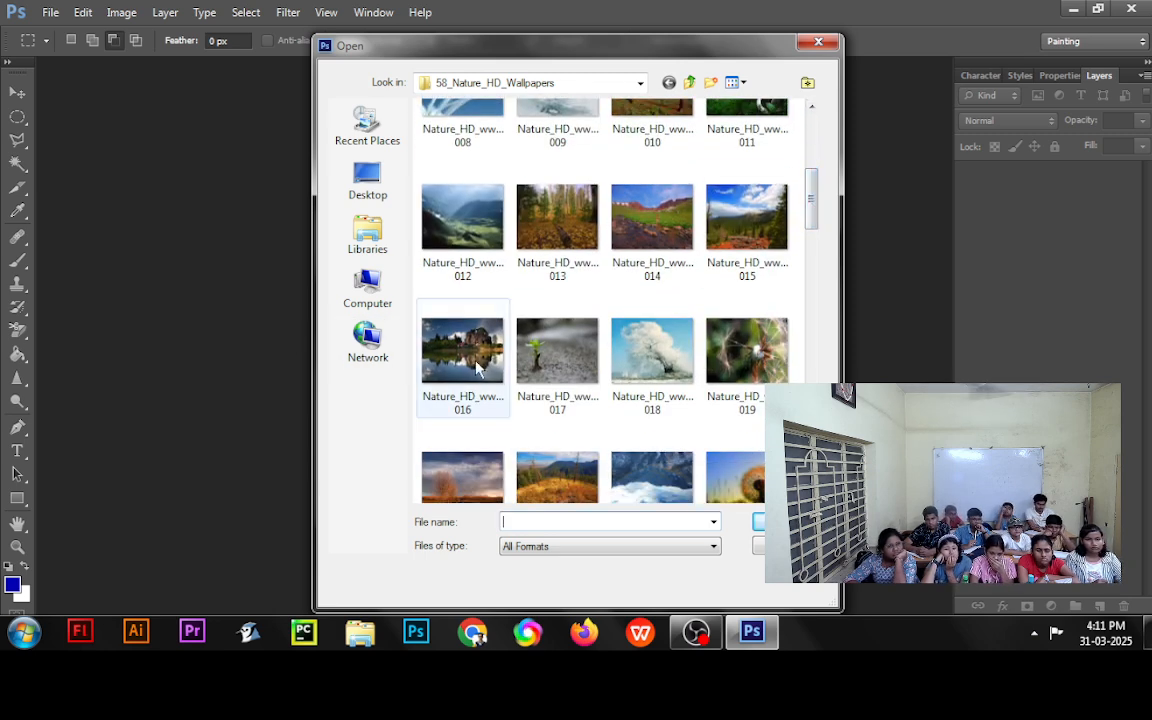
{"action": "left_click", "coordinate": [432, 334]}
{"action": "left_click", "coordinate": [788, 522]}
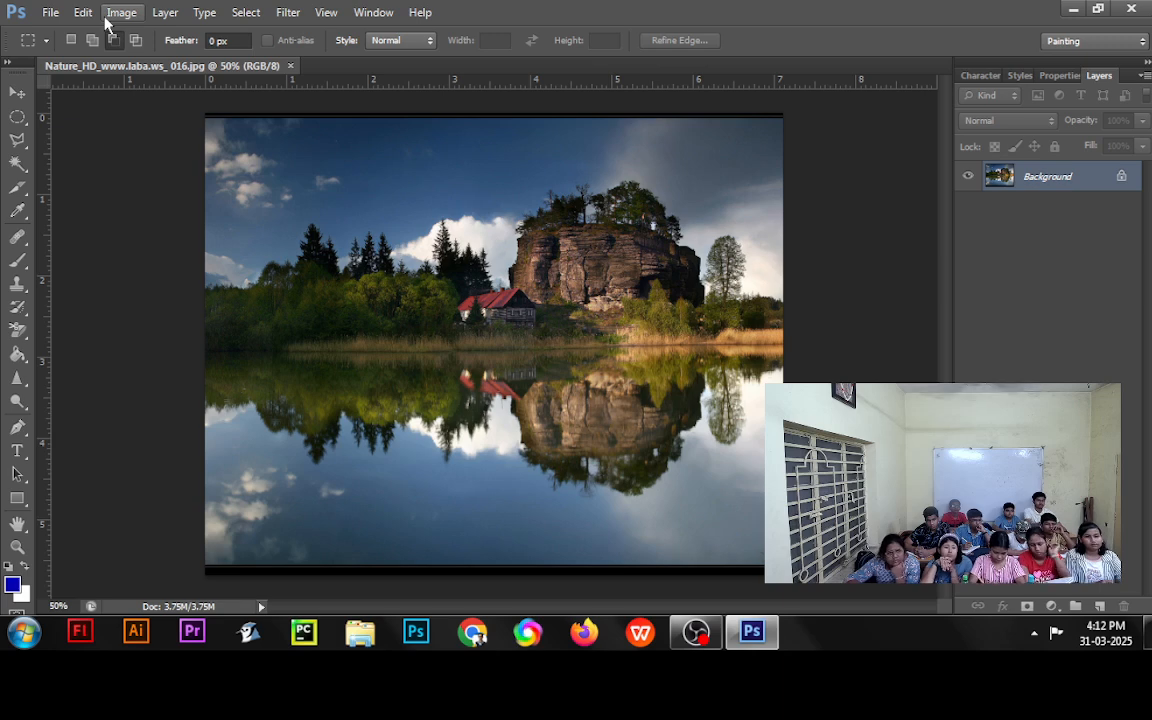
Step: Duplicate the image as "Nature_HD_www.laba.ws_ 016 copy" and close the original file
{"action": "left_click", "coordinate": [118, 13]}
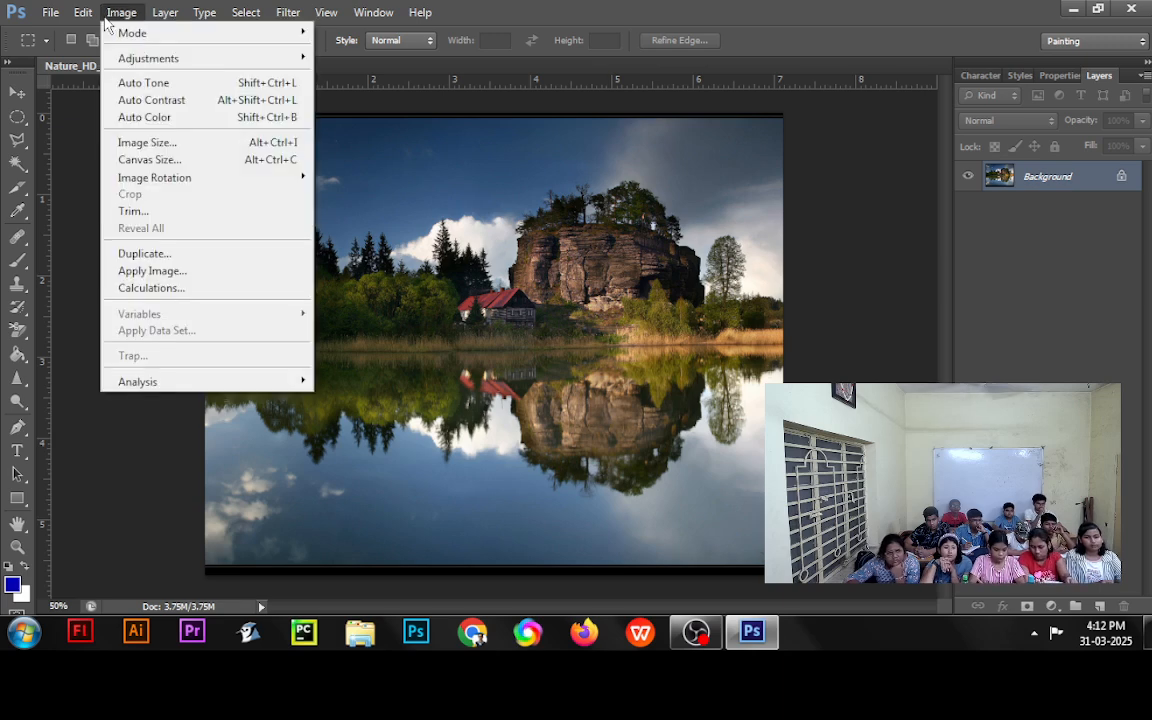
{"action": "left_click", "coordinate": [194, 257]}
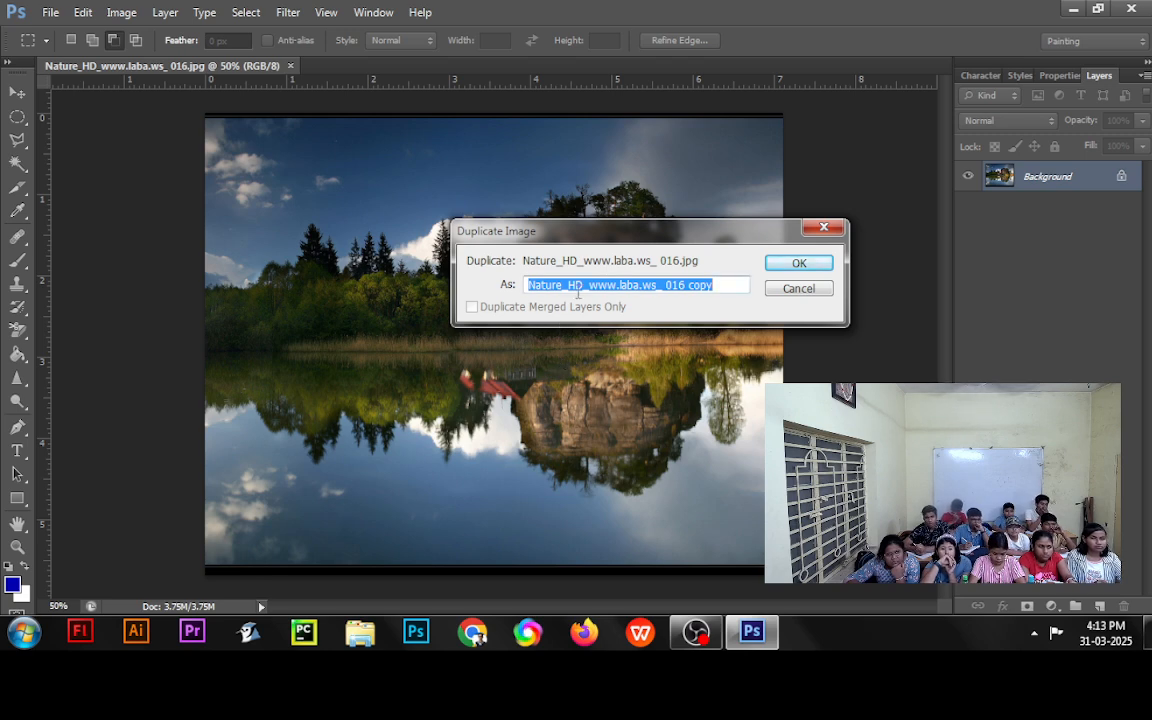
{"action": "left_click", "coordinate": [800, 264]}
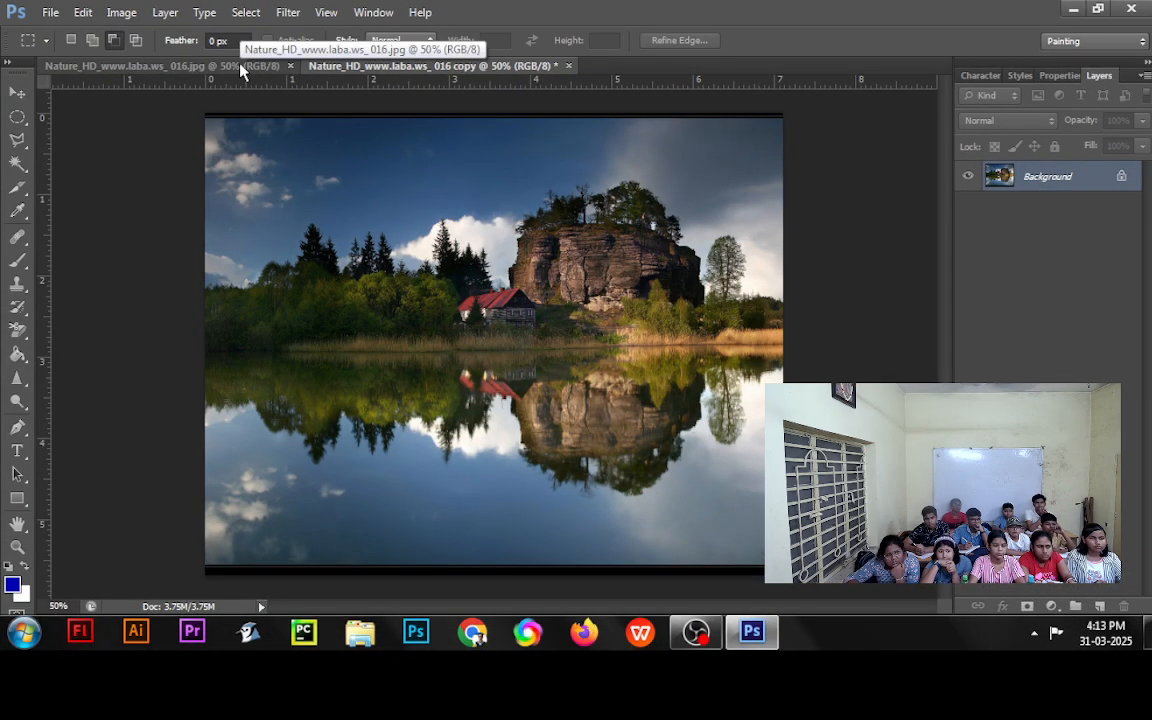
{"action": "left_click", "coordinate": [290, 66]}
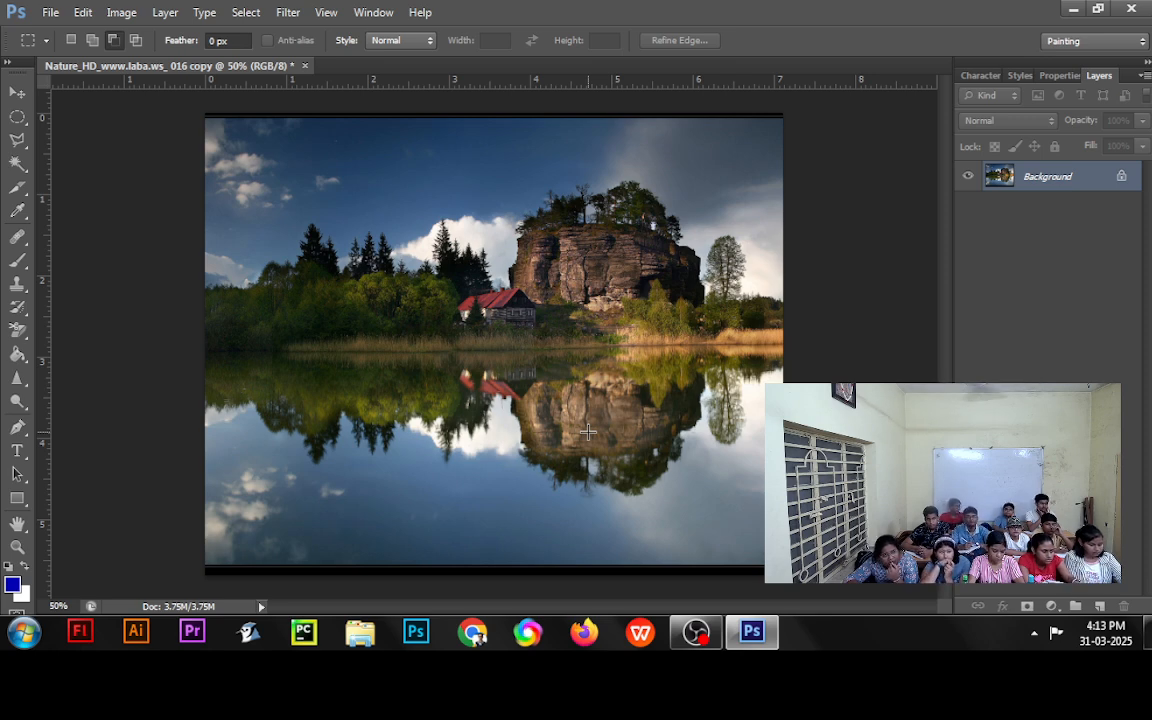
Step: Try a Brightness/Contrast adjustment on the copy with brightness 38 and contrast 8
{"action": "left_click", "coordinate": [122, 13]}
{"action": "mouse_move", "coordinate": [240, 58]}
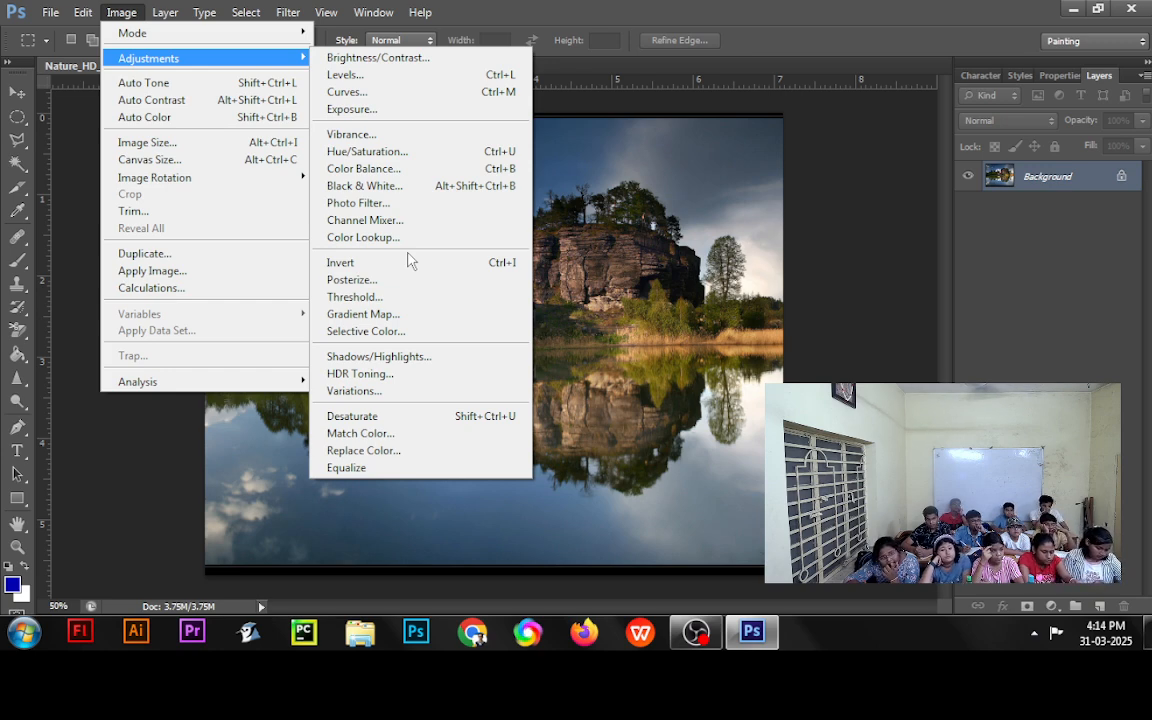
{"action": "left_click", "coordinate": [405, 62]}
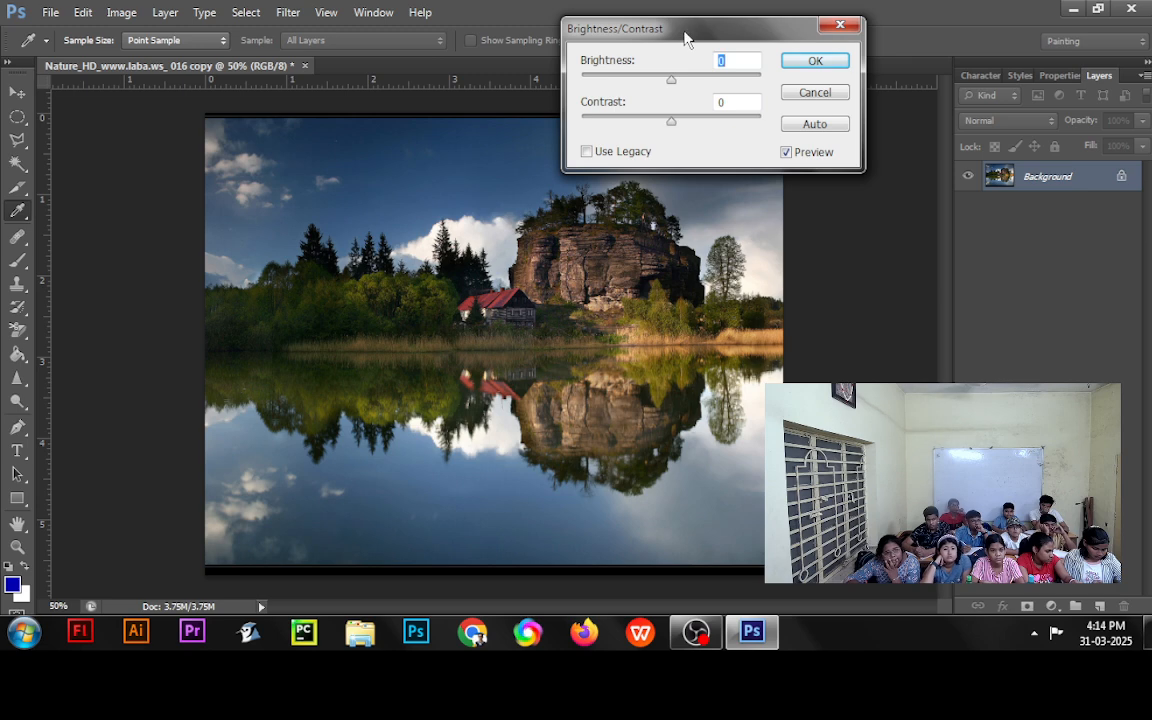
{"action": "left_click_drag", "start_coordinate": [686, 38], "coordinate": [474, 251]}
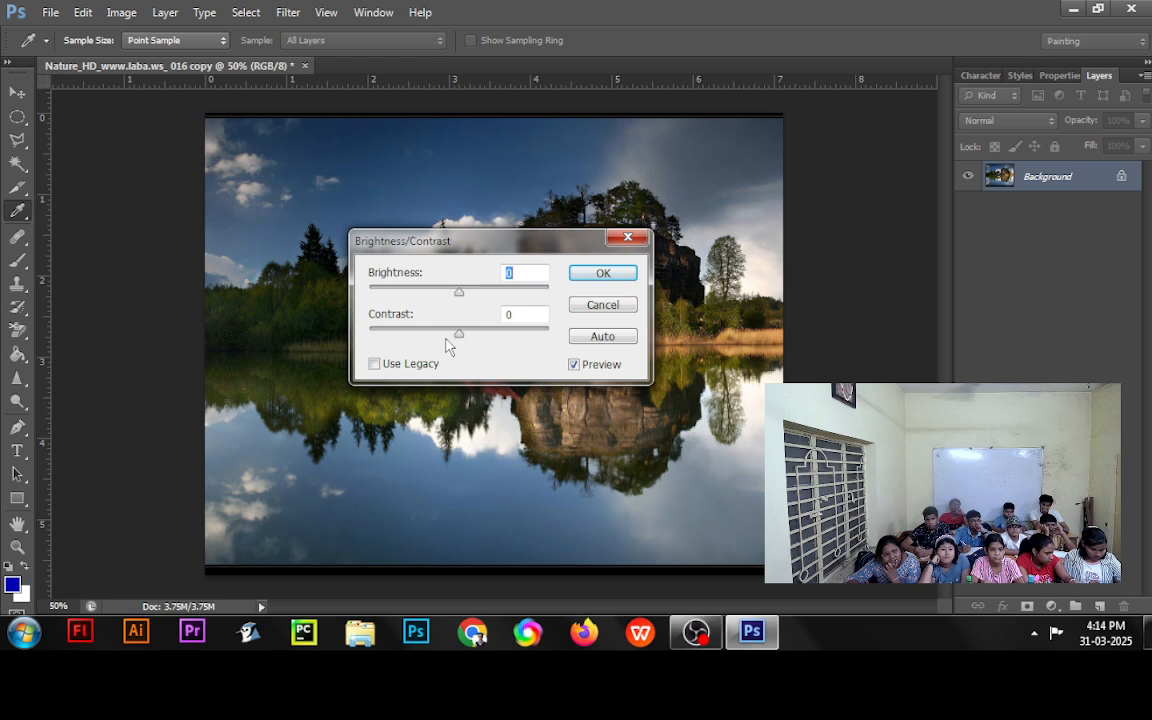
{"action": "mouse_move", "coordinate": [463, 291]}
{"action": "left_mouse_down"}
{"action": "mouse_move", "coordinate": [530, 293]}
{"action": "mouse_move", "coordinate": [388, 303]}
{"action": "mouse_move", "coordinate": [474, 292]}
{"action": "left_mouse_up"}
{"action": "left_click_drag", "start_coordinate": [460, 338], "coordinate": [481, 319]}
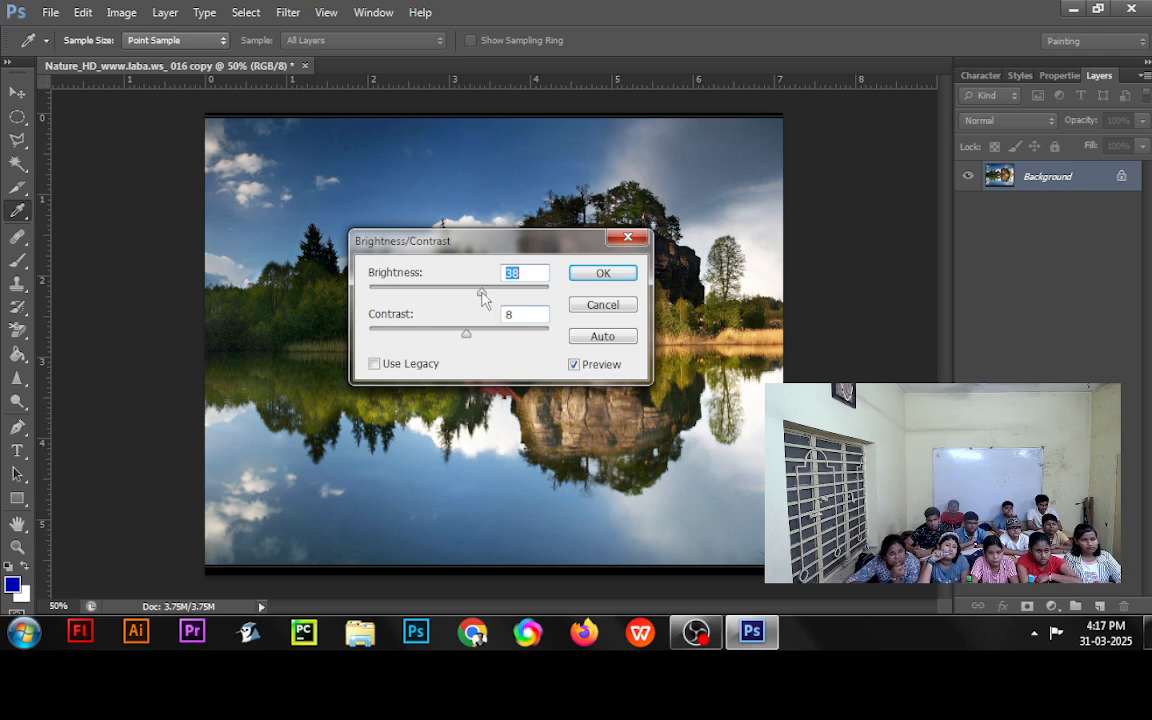
Step: Try stronger brightness and contrast settings, ending at brightness -55 and contrast 71, and discard the adjustment
{"action": "left_click_drag", "start_coordinate": [482, 293], "coordinate": [517, 298]}
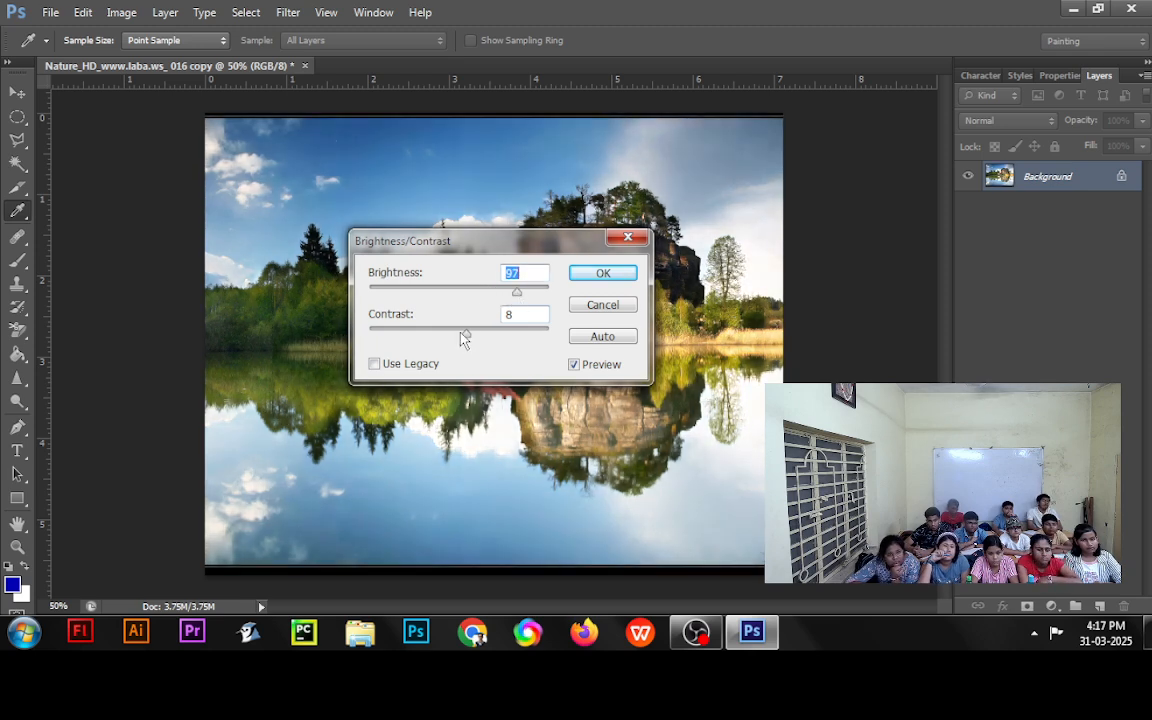
{"action": "left_click_drag", "start_coordinate": [466, 334], "coordinate": [418, 345]}
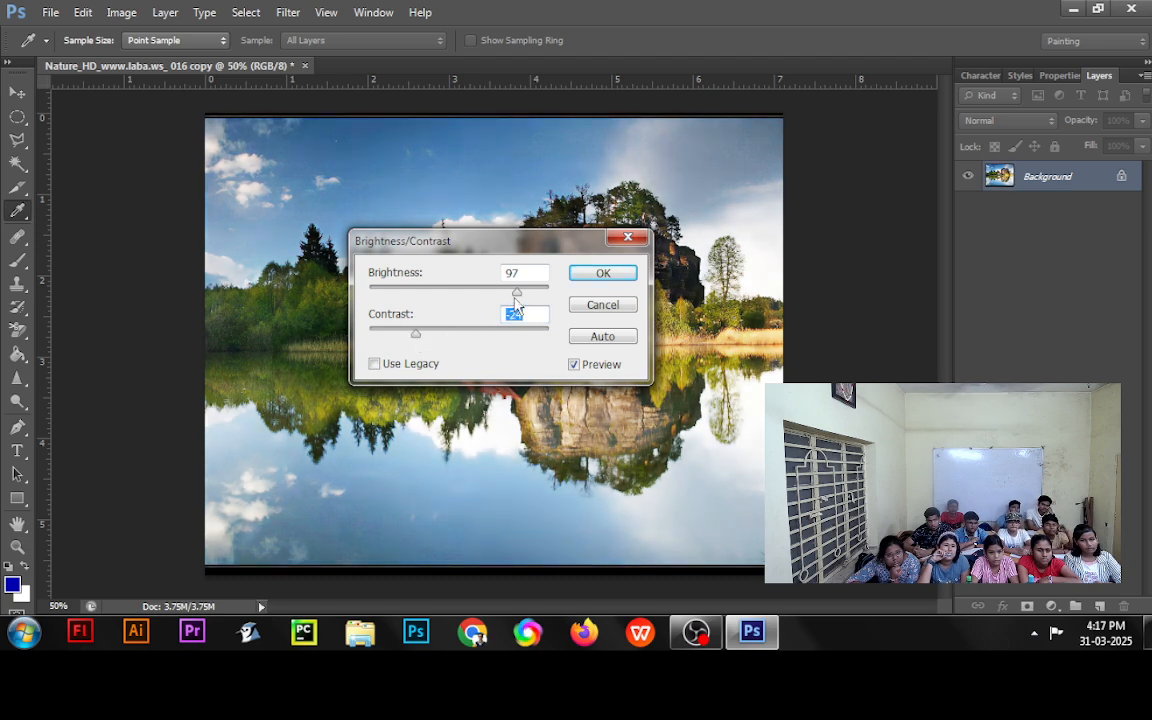
{"action": "left_click_drag", "start_coordinate": [516, 291], "coordinate": [522, 342]}
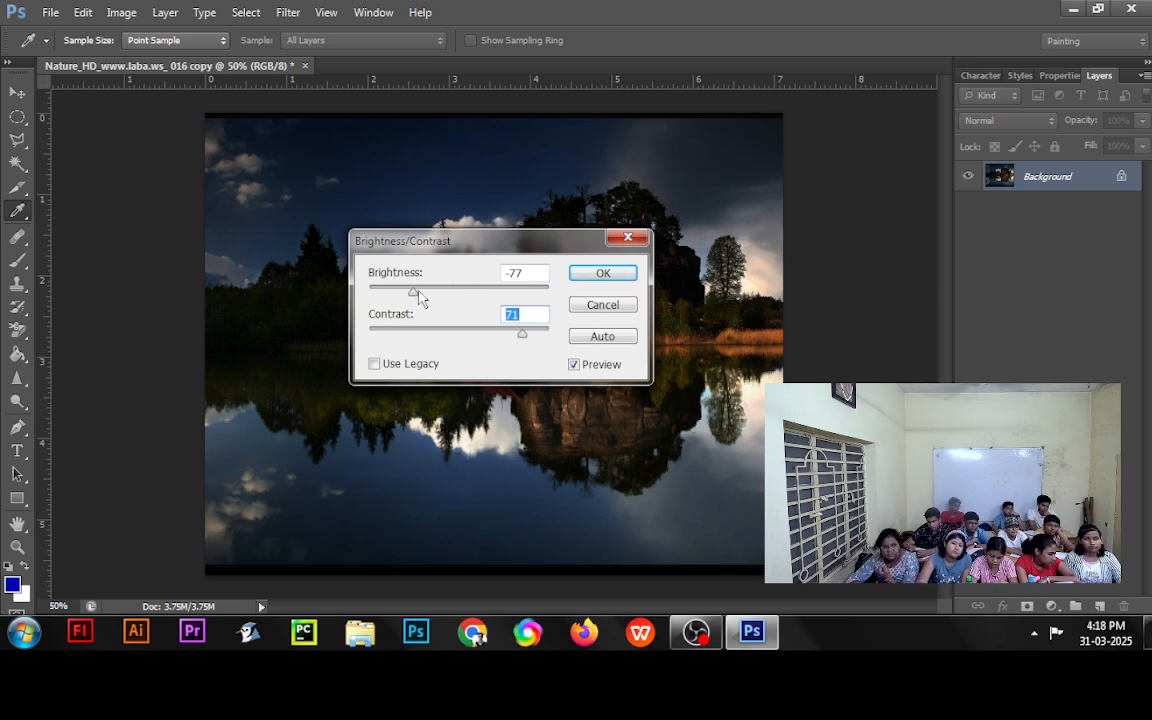
{"action": "mouse_move", "coordinate": [414, 293]}
{"action": "left_mouse_down"}
{"action": "mouse_move", "coordinate": [468, 297]}
{"action": "mouse_move", "coordinate": [427, 306]}
{"action": "left_mouse_up"}
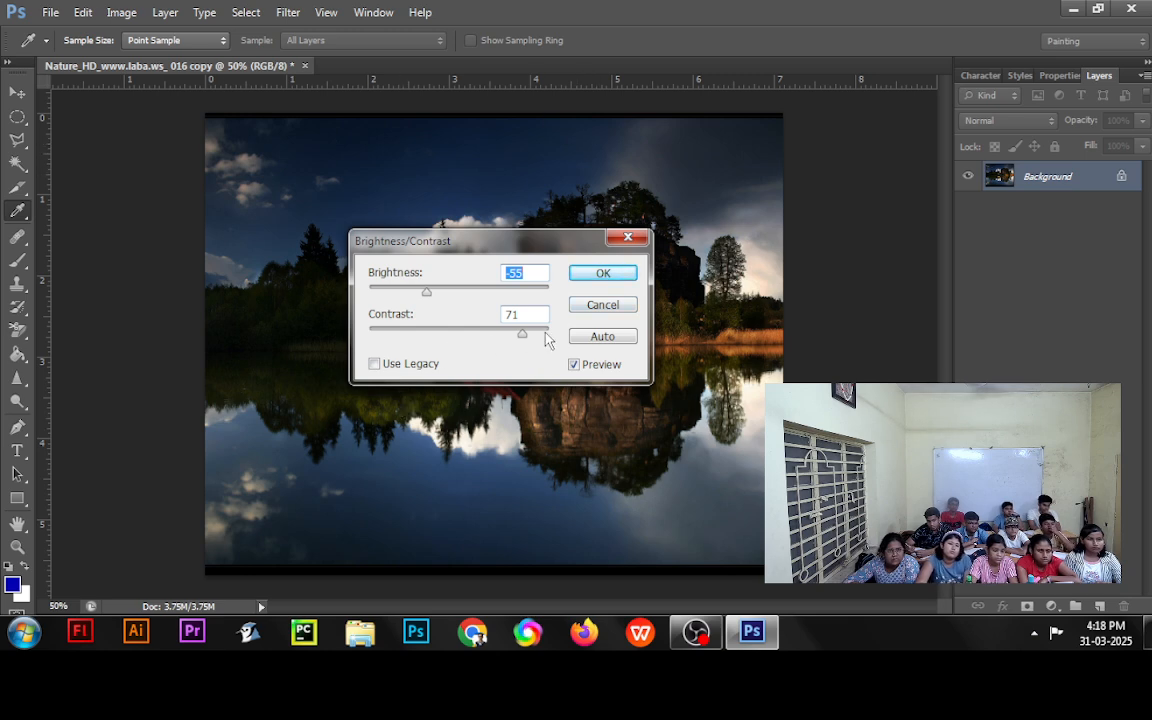
{"action": "left_click", "coordinate": [604, 305]}
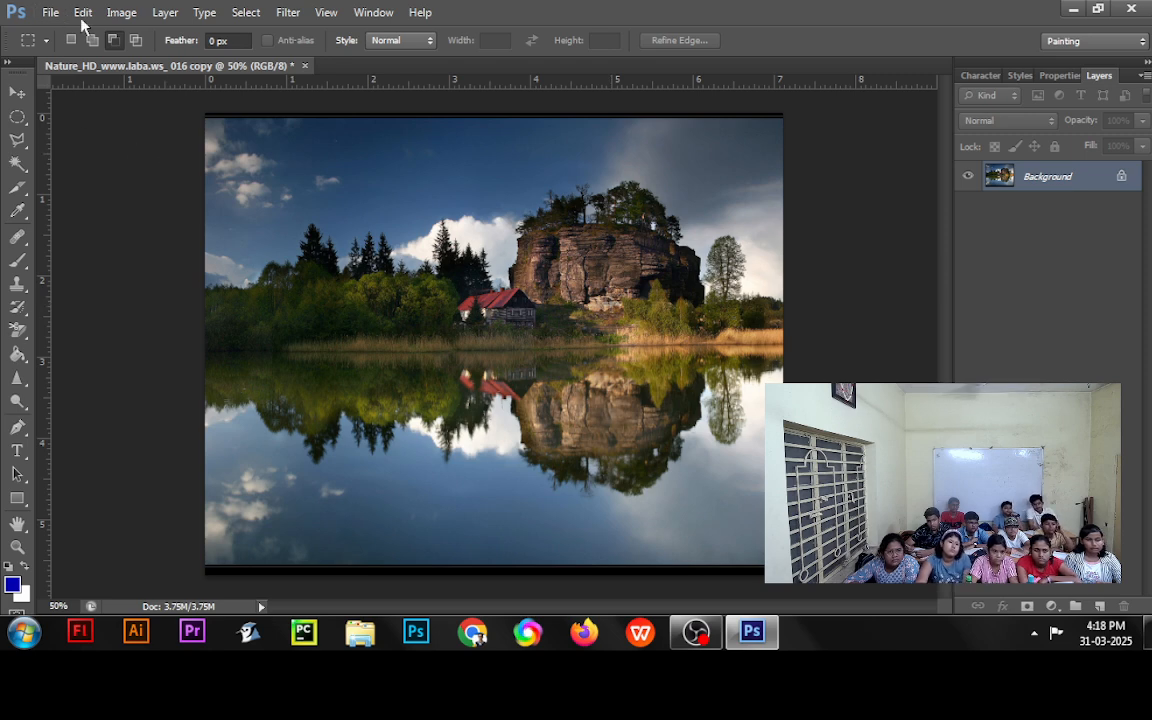
Step: Try a Color Balance adjustment on the midtones with color levels -56, -51 and +62, and discard it
{"action": "left_click", "coordinate": [121, 16]}
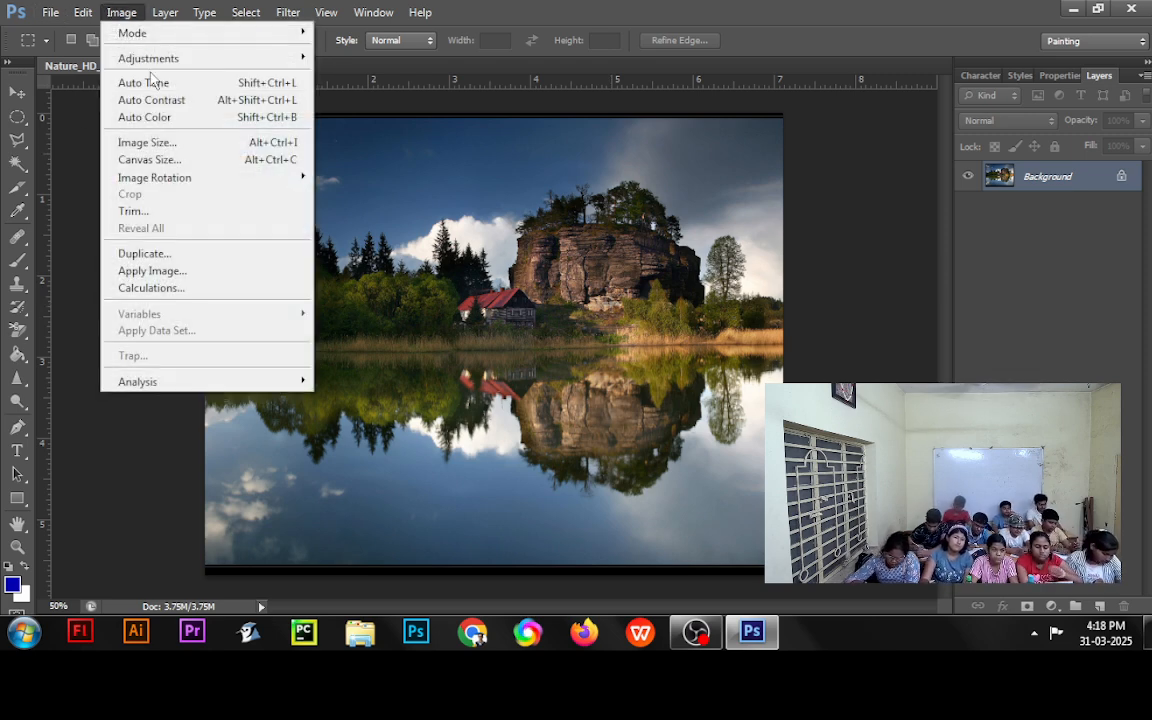
{"action": "mouse_move", "coordinate": [218, 68]}
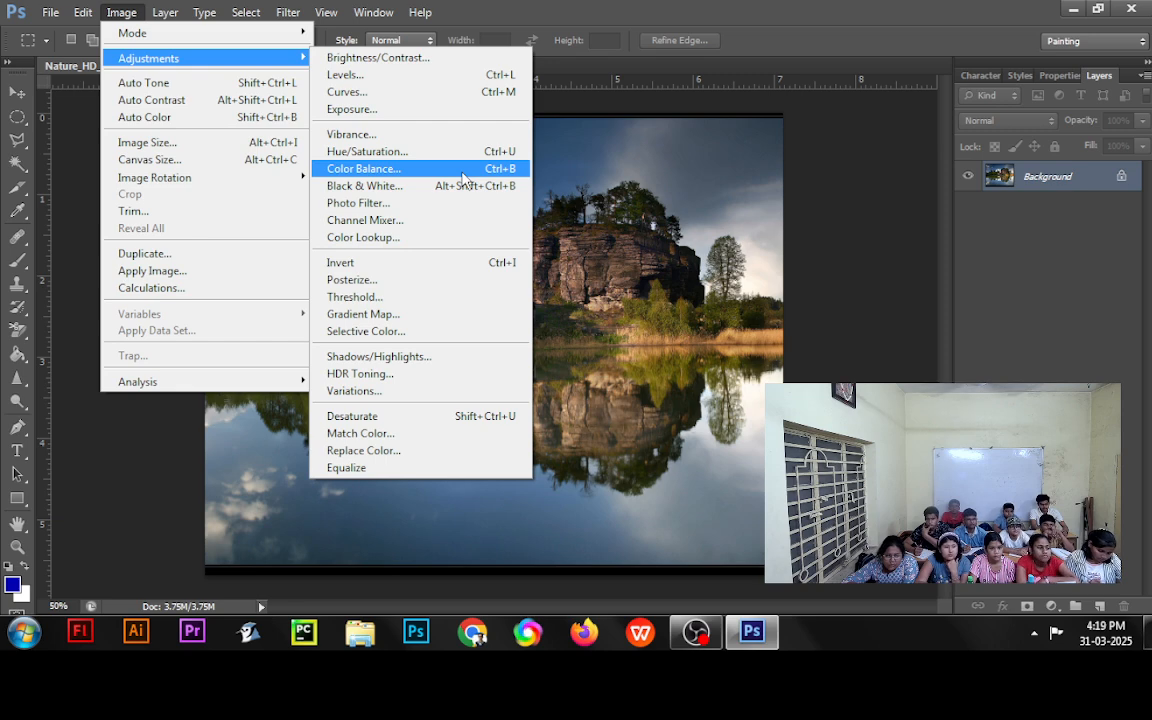
{"action": "left_click", "coordinate": [462, 175]}
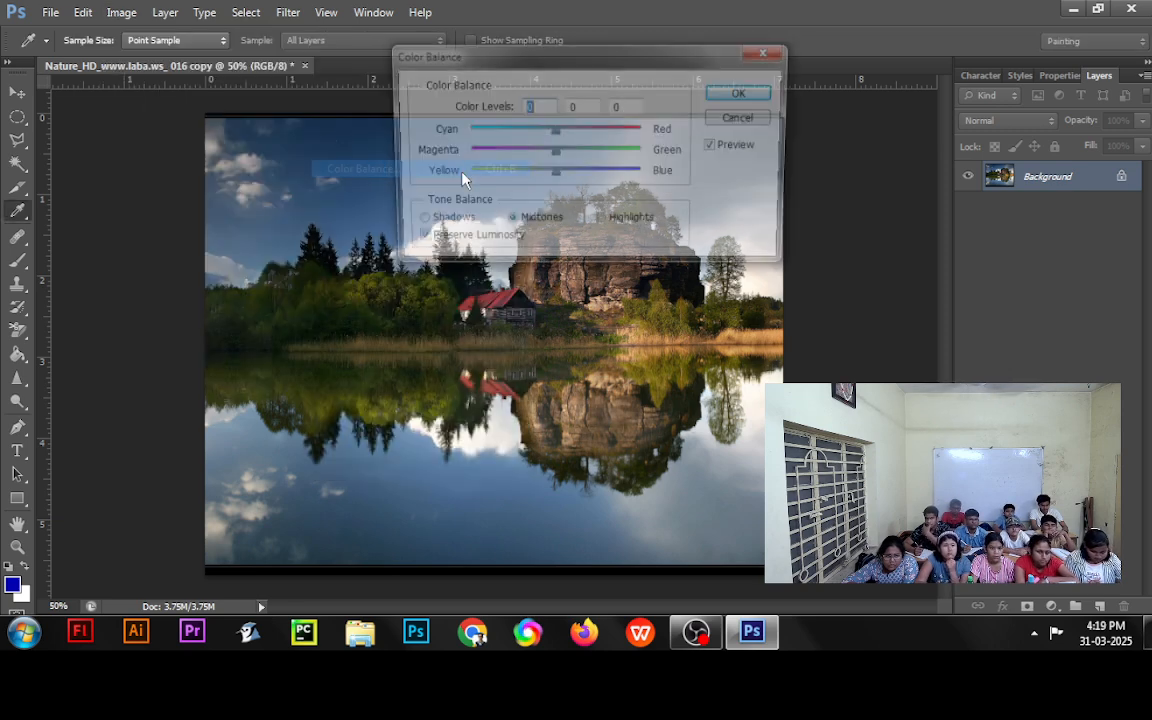
{"action": "left_click_drag", "start_coordinate": [555, 48], "coordinate": [524, 130]}
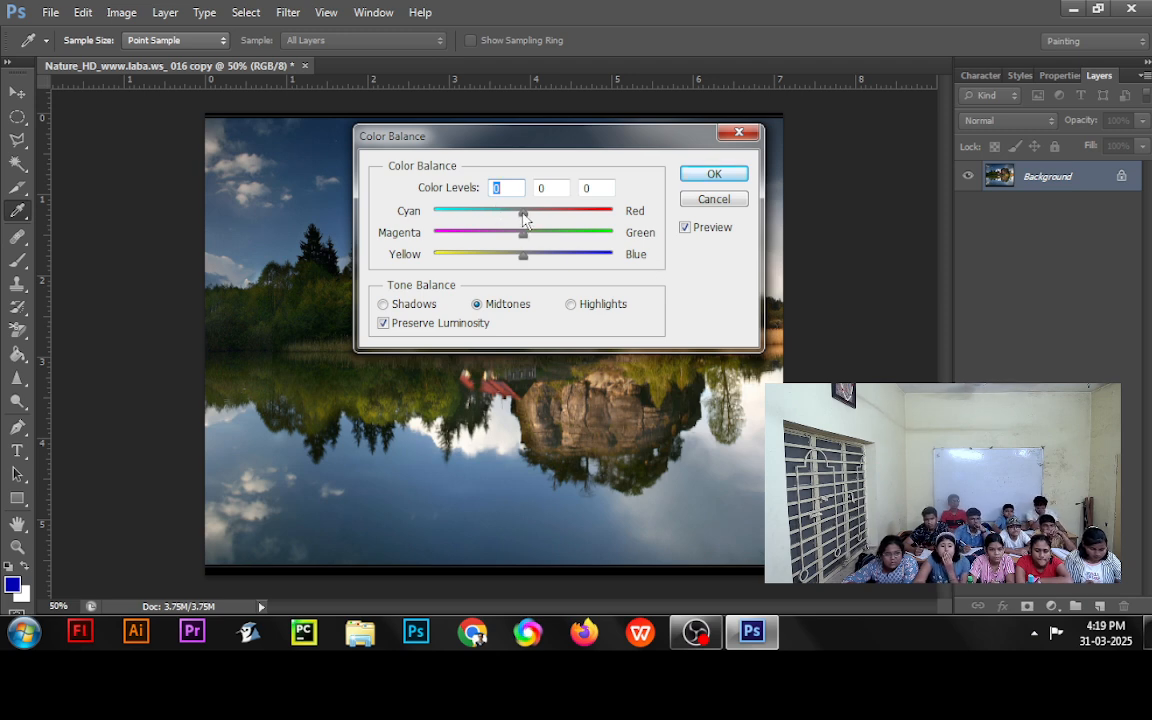
{"action": "left_click_drag", "start_coordinate": [524, 218], "coordinate": [578, 259]}
{"action": "left_click_drag", "start_coordinate": [516, 216], "coordinate": [479, 242]}
{"action": "left_click_drag", "start_coordinate": [502, 145], "coordinate": [870, 172]}
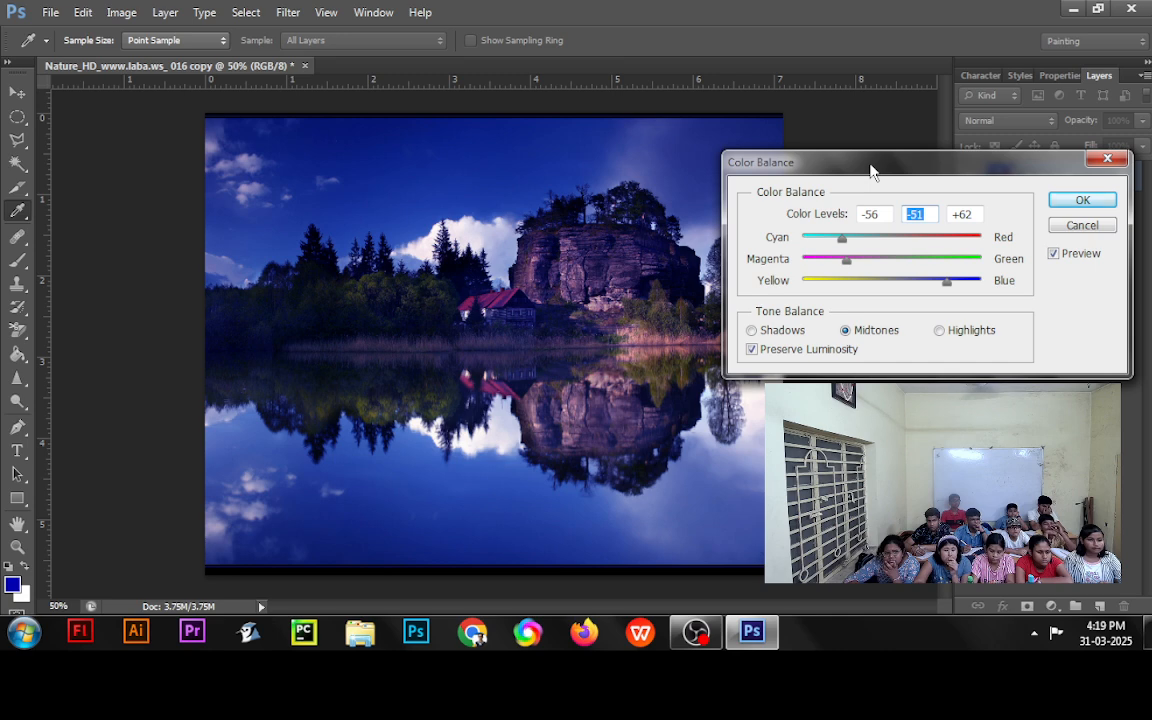
{"action": "left_click", "coordinate": [1078, 226]}
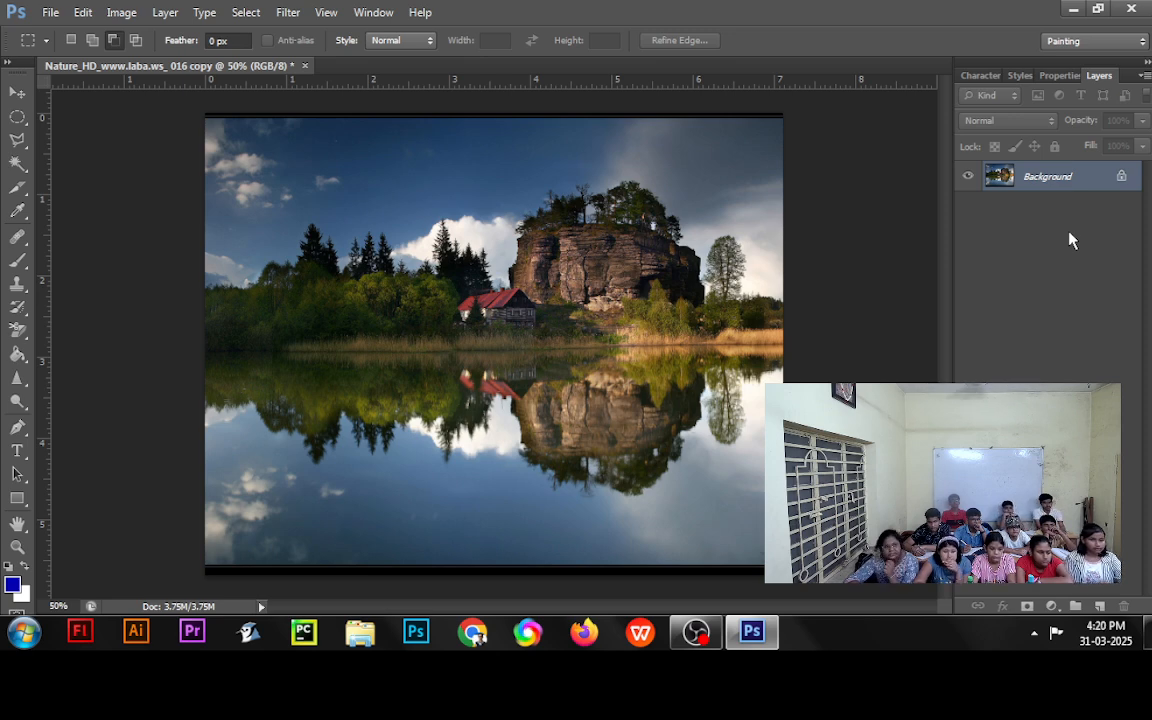
Step: Start Color Balance again, try a midtones Cyan–Red level of +3 and reset it to 0
{"action": "key", "text": "ctrl+b"}
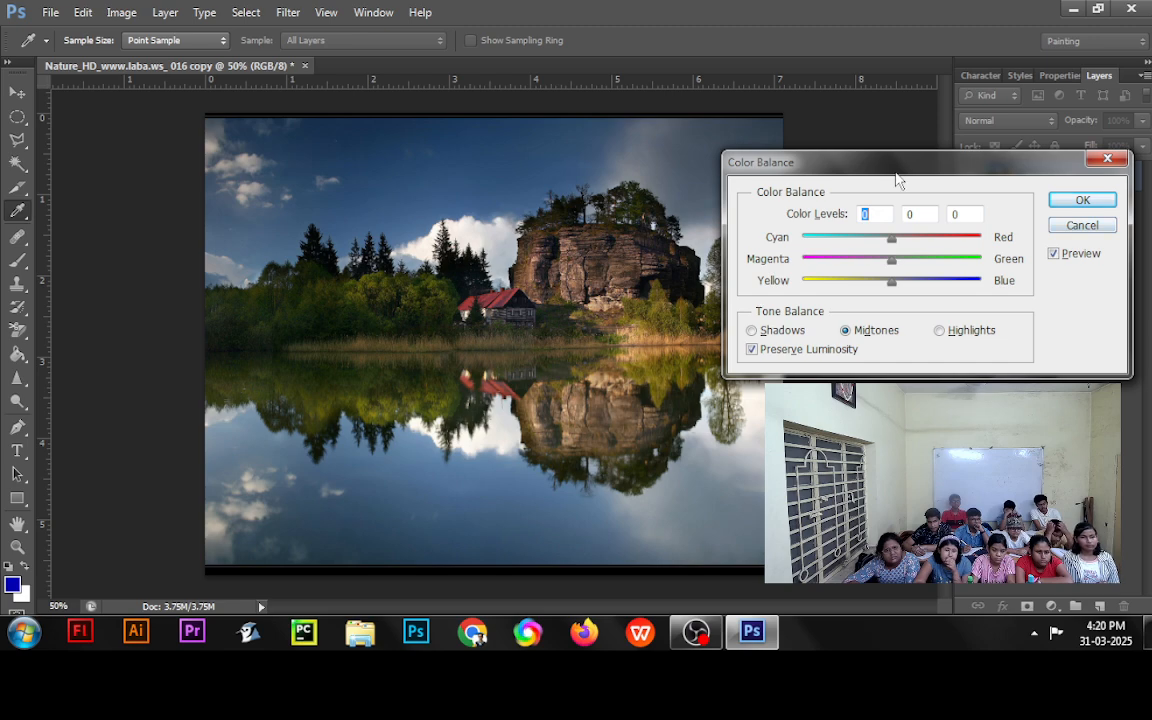
{"action": "left_click_drag", "start_coordinate": [895, 167], "coordinate": [831, 160]}
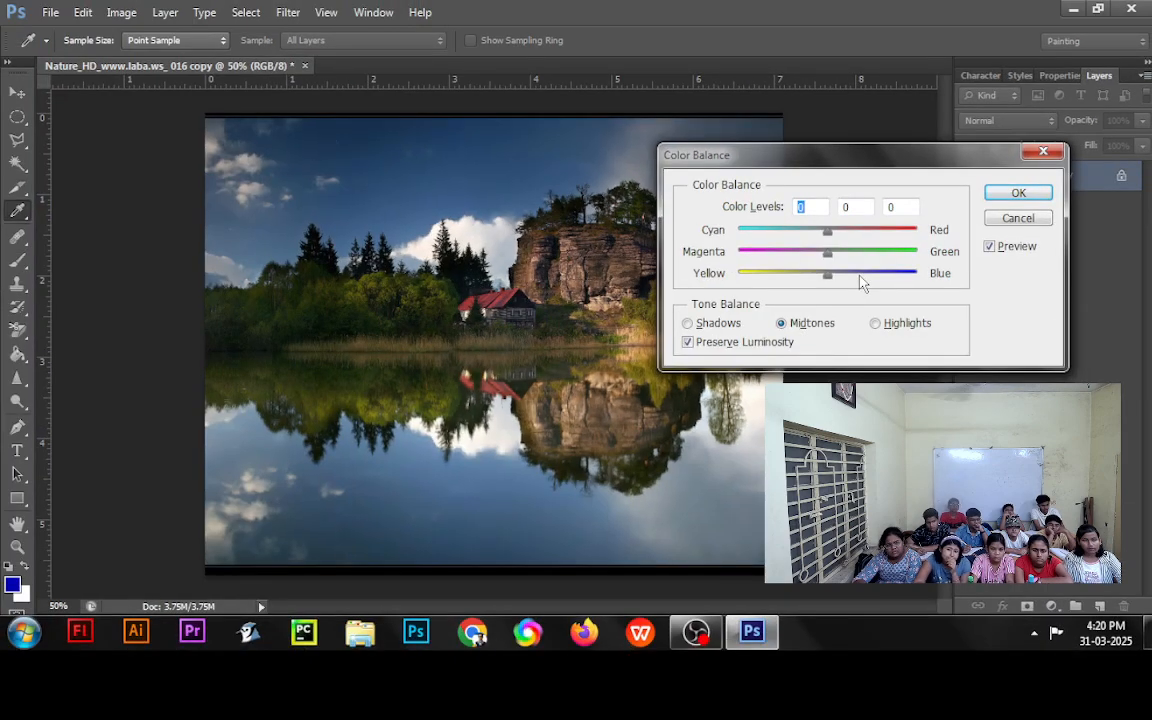
{"action": "left_click_drag", "start_coordinate": [827, 231], "coordinate": [832, 283]}
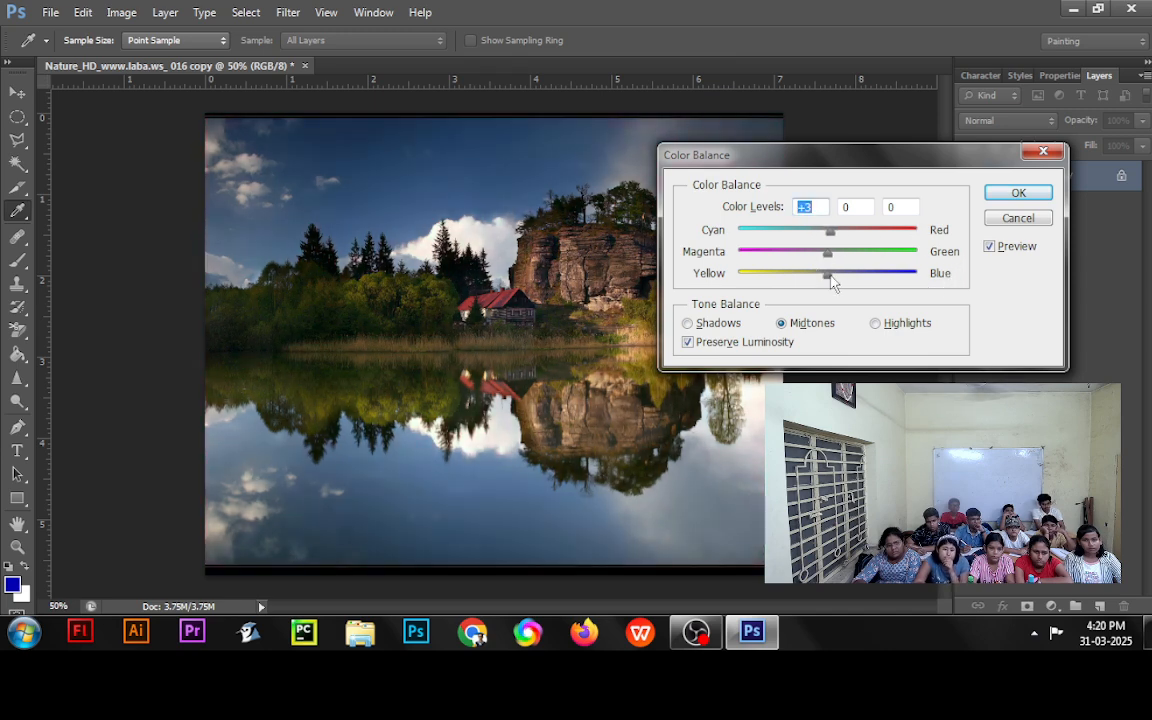
{"action": "type", "text": "0"}
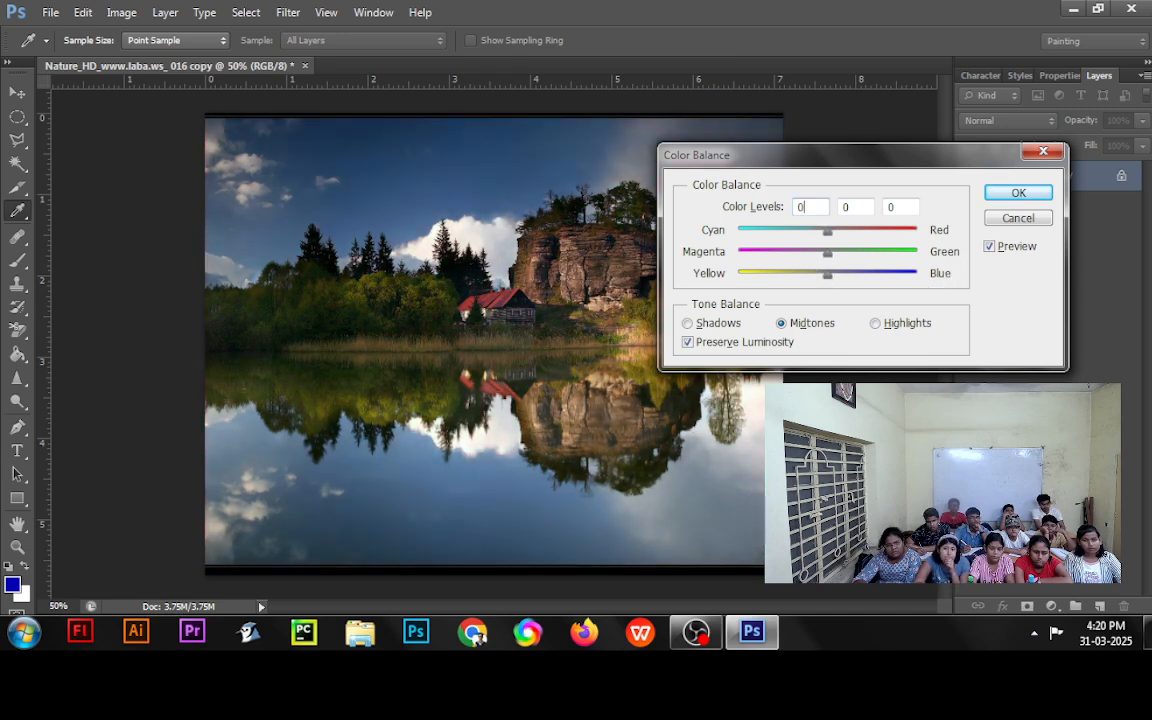
Step: Try a Cyan–Red level of +25 on the shadows and reset it to 0
{"action": "left_click", "coordinate": [704, 326]}
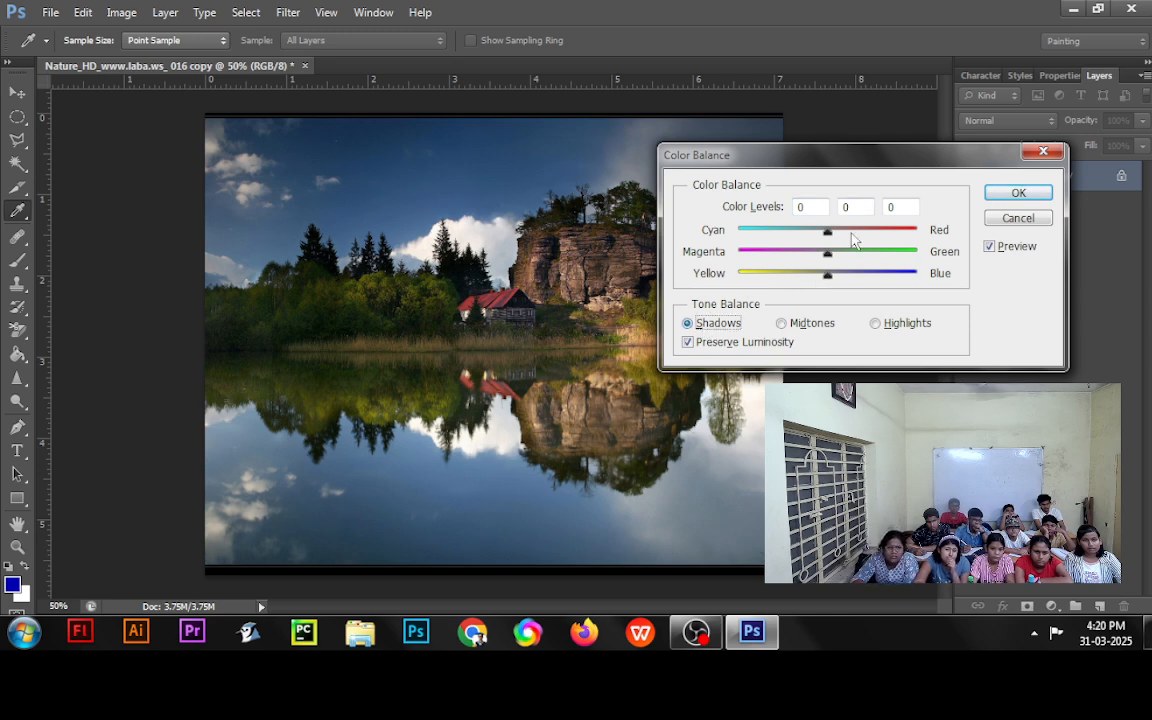
{"action": "mouse_move", "coordinate": [834, 236]}
{"action": "left_mouse_down"}
{"action": "mouse_move", "coordinate": [941, 231]}
{"action": "mouse_move", "coordinate": [851, 249]}
{"action": "left_mouse_up"}
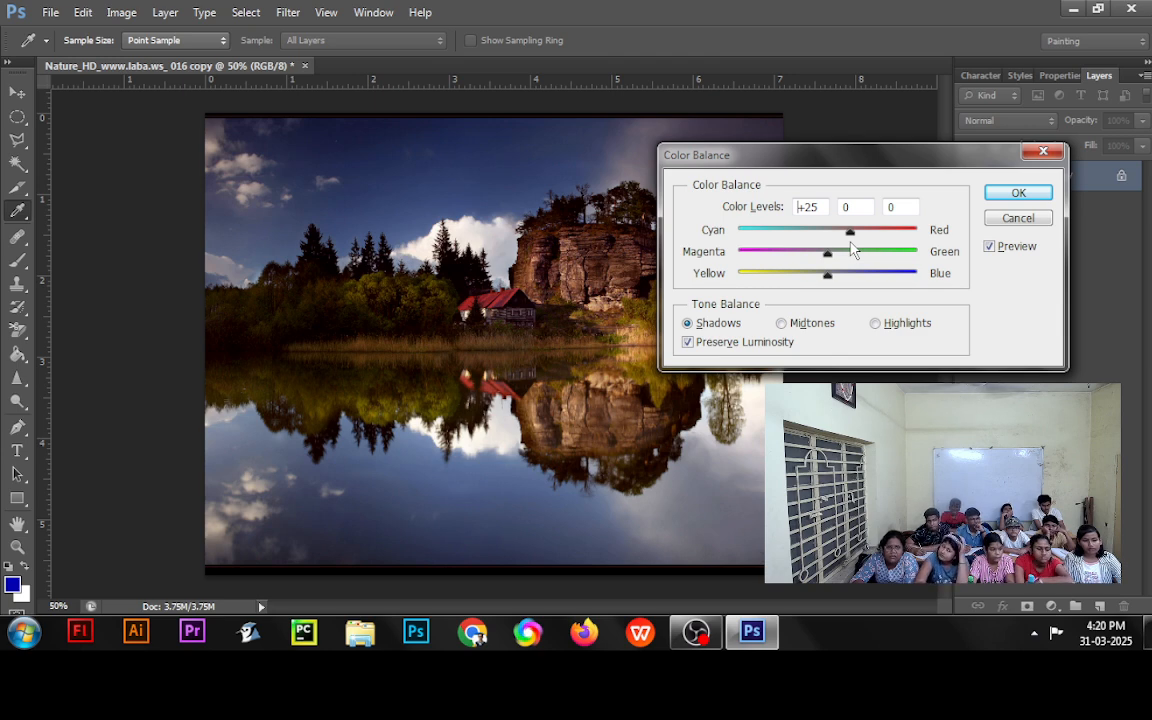
{"action": "mouse_move", "coordinate": [851, 249]}
{"action": "left_mouse_down"}
{"action": "mouse_move", "coordinate": [928, 247]}
{"action": "mouse_move", "coordinate": [838, 247]}
{"action": "left_mouse_up"}
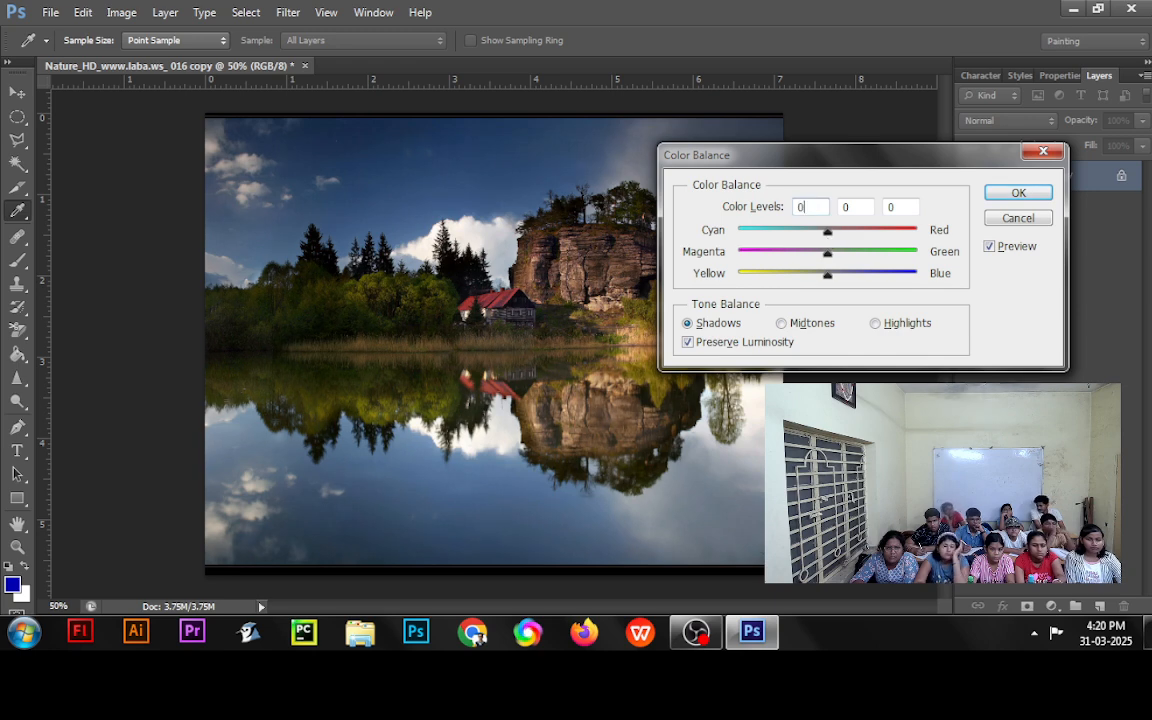
Step: Try Color Balance with the shadows shifted toward blue and the highlights' Cyan–Red level at +83, and discard the adjustment
{"action": "left_click", "coordinate": [897, 325]}
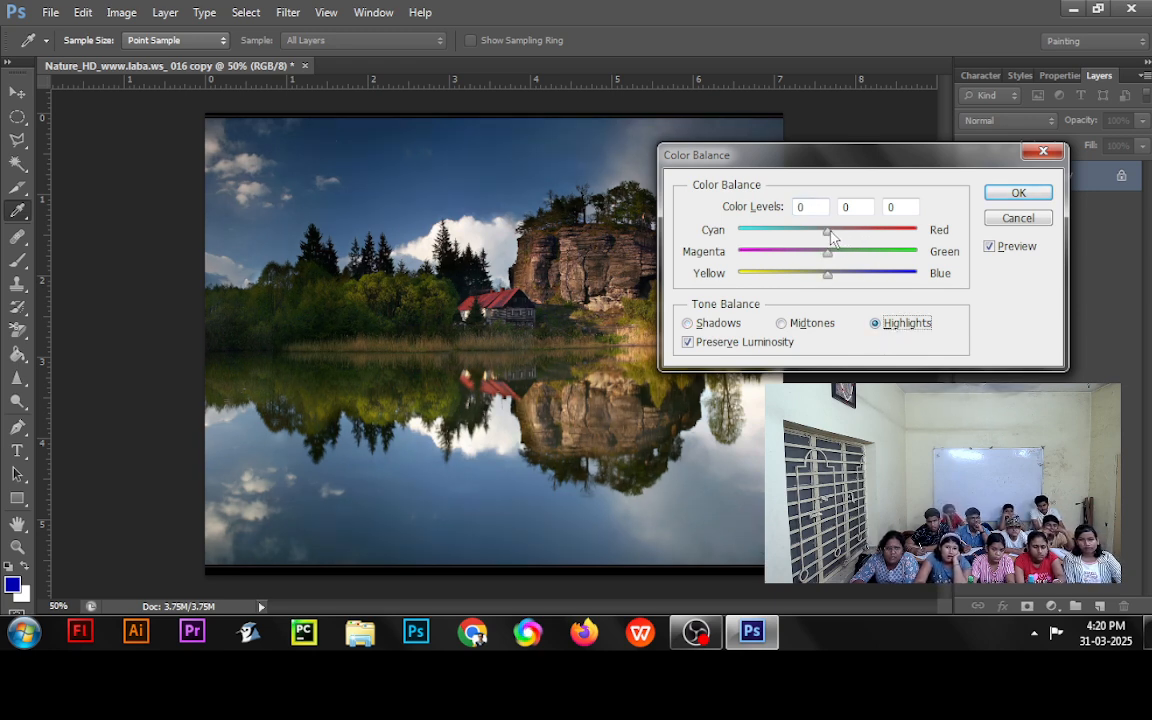
{"action": "mouse_move", "coordinate": [832, 236]}
{"action": "left_mouse_down"}
{"action": "mouse_move", "coordinate": [937, 236]}
{"action": "mouse_move", "coordinate": [829, 234]}
{"action": "left_mouse_up"}
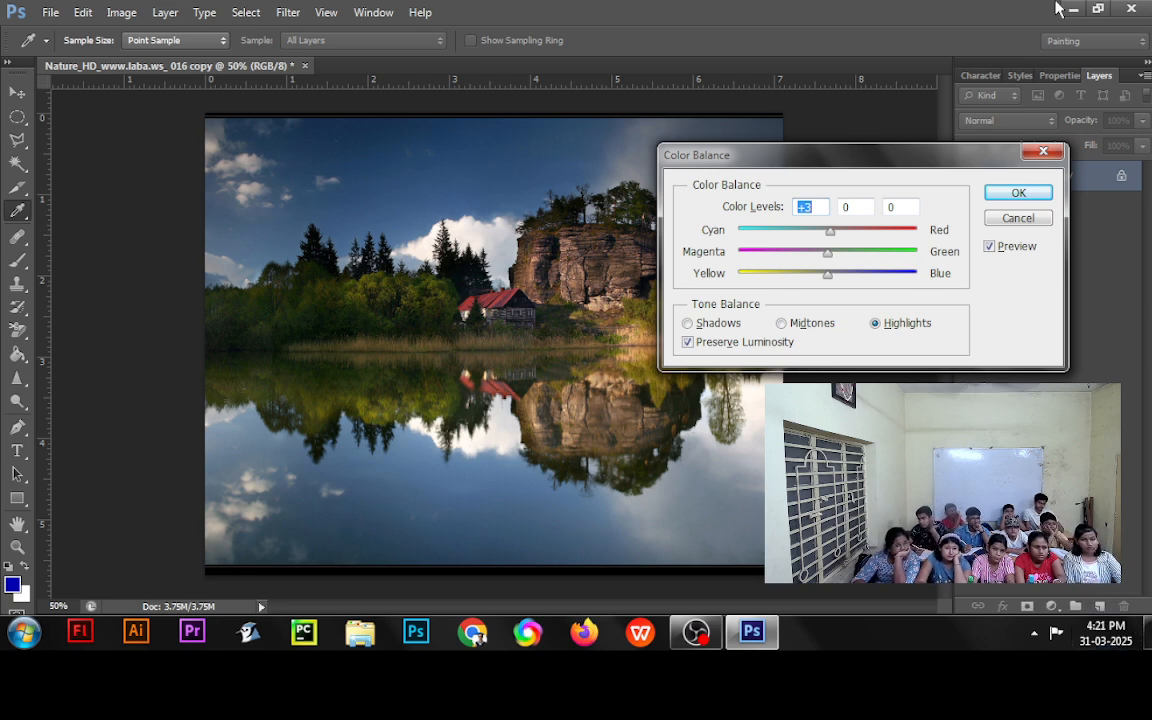
{"action": "left_click", "coordinate": [688, 323]}
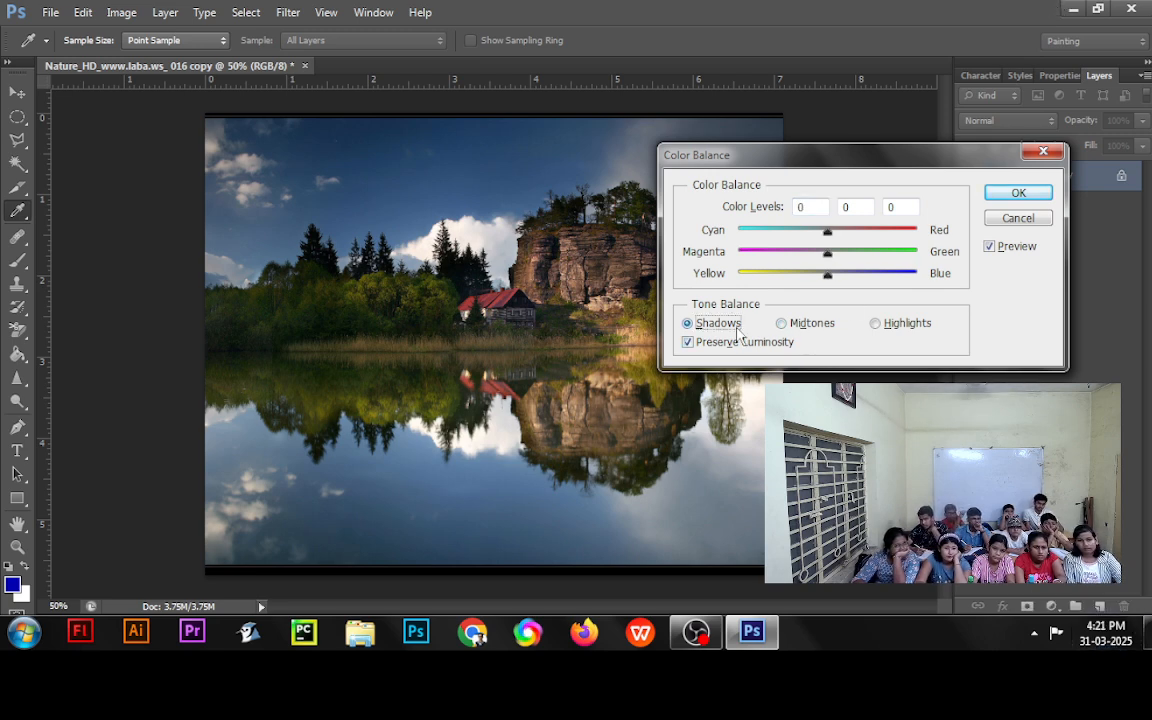
{"action": "left_click_drag", "start_coordinate": [831, 284], "coordinate": [879, 280]}
{"action": "left_click", "coordinate": [889, 330]}
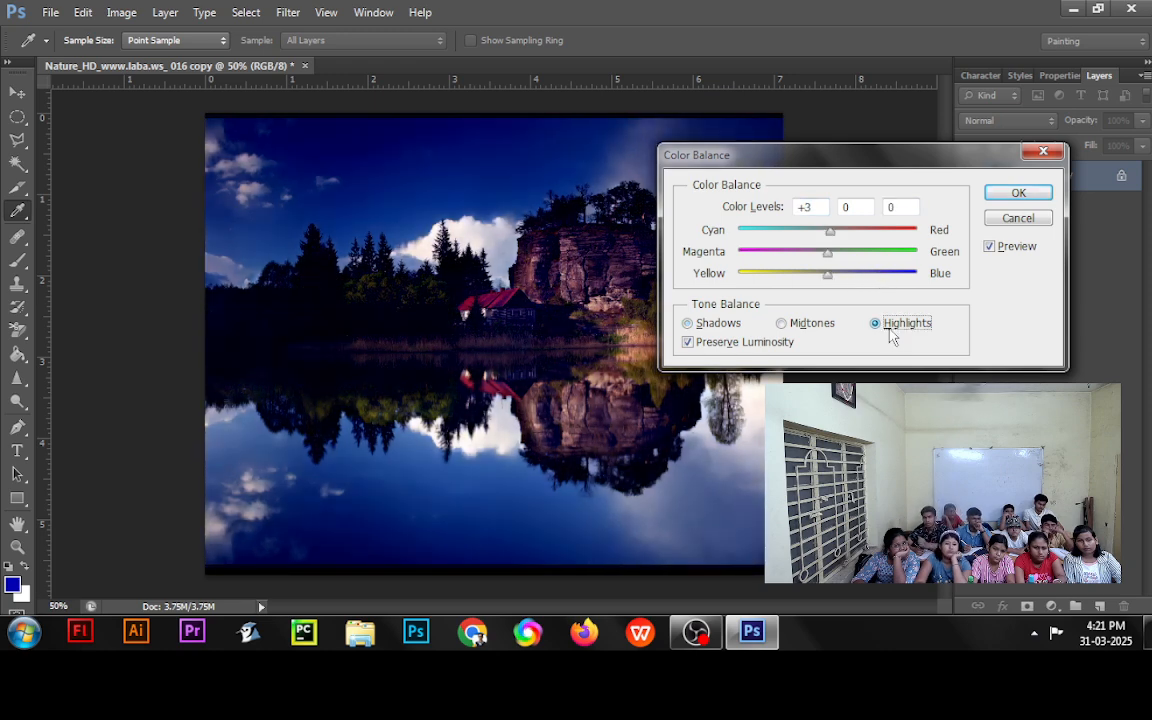
{"action": "left_click_drag", "start_coordinate": [829, 240], "coordinate": [907, 237]}
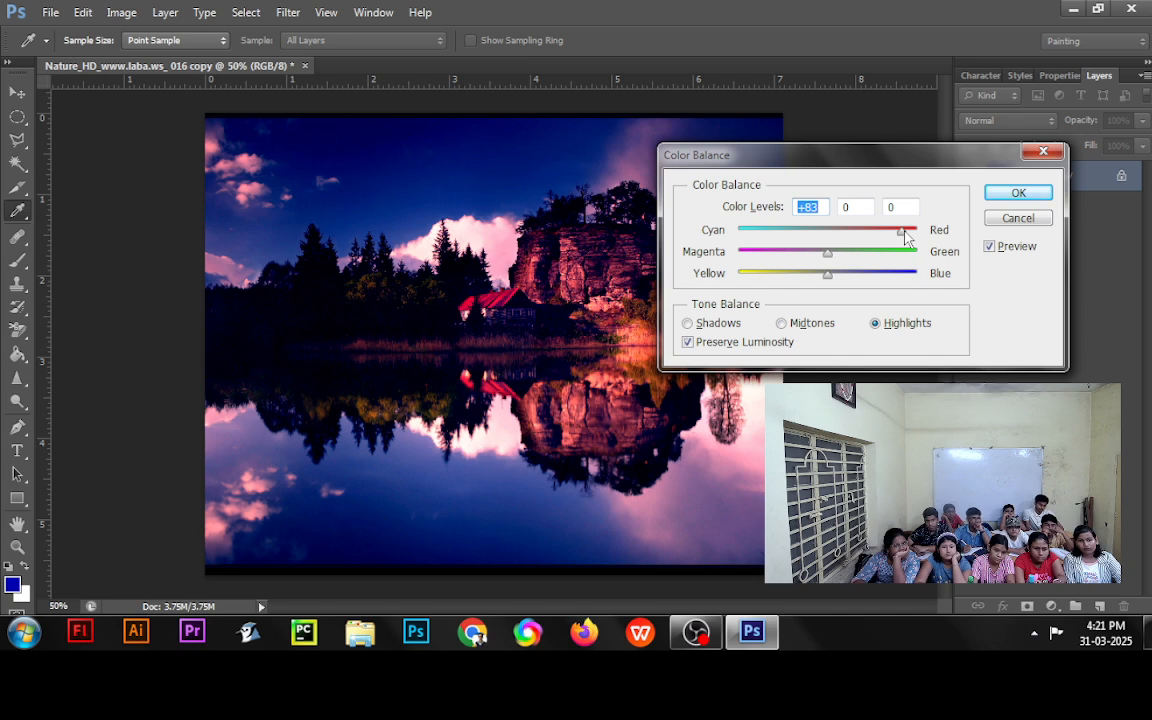
{"action": "left_click", "coordinate": [1020, 219]}
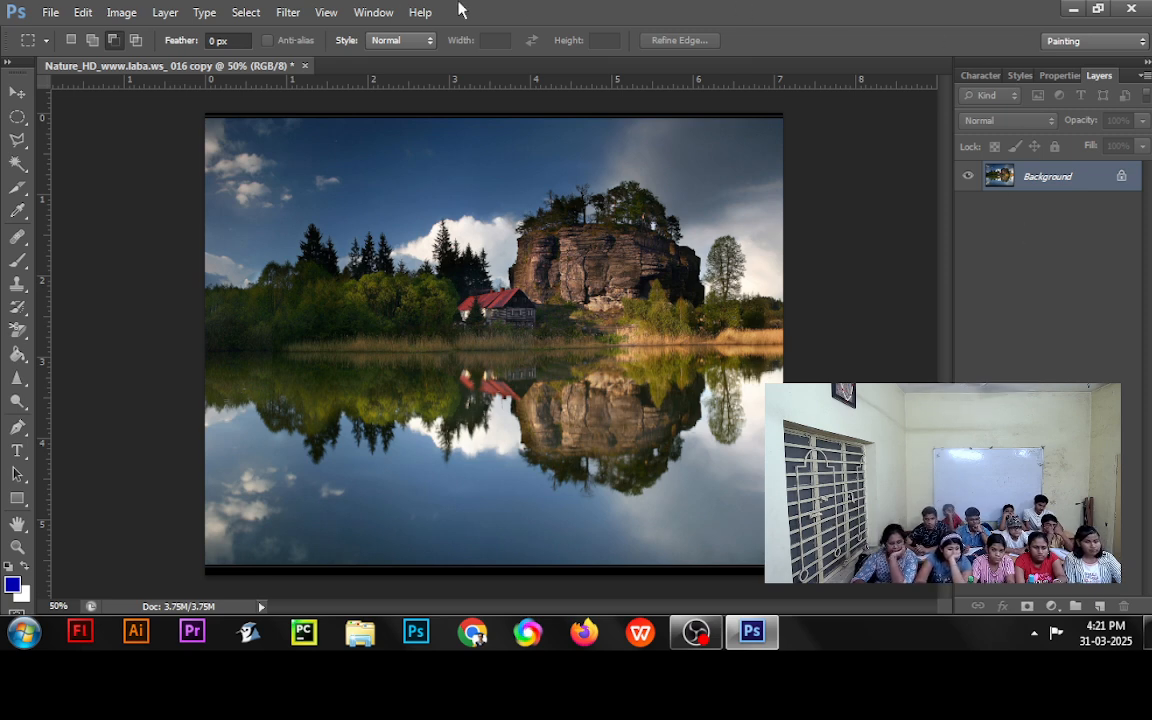
Step: Try a Hue/Saturation adjustment on the whole photo with hue +96 and -42, and discard it
{"action": "left_click", "coordinate": [124, 14]}
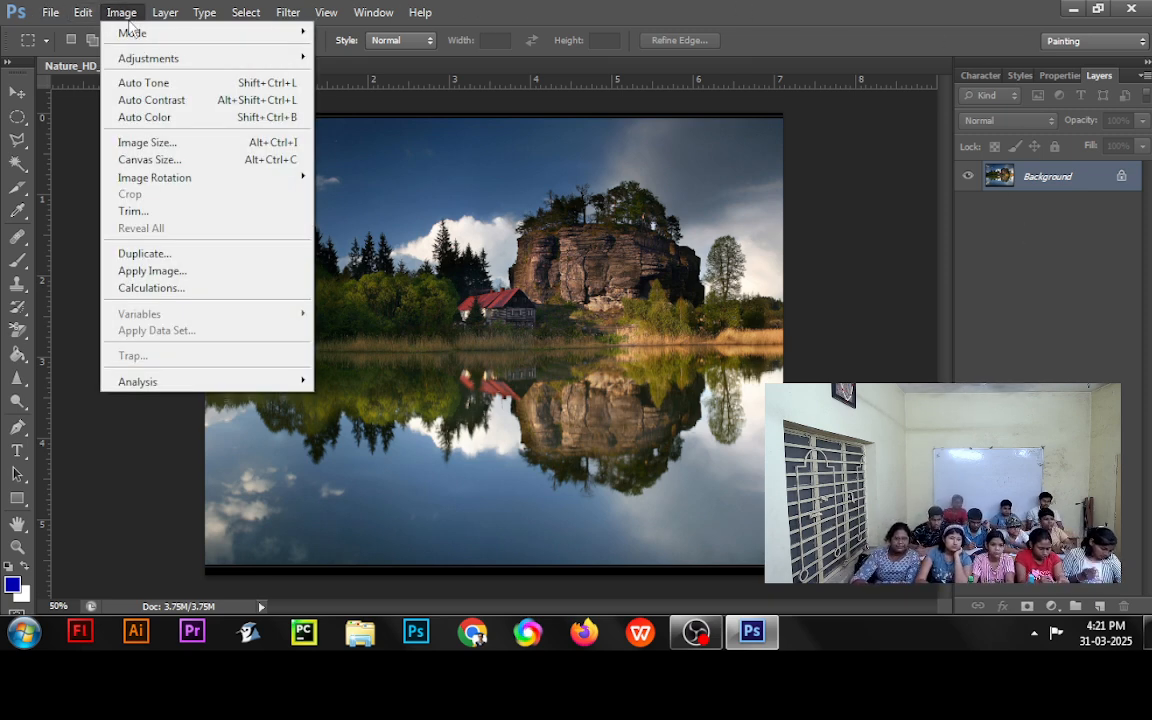
{"action": "mouse_move", "coordinate": [142, 62]}
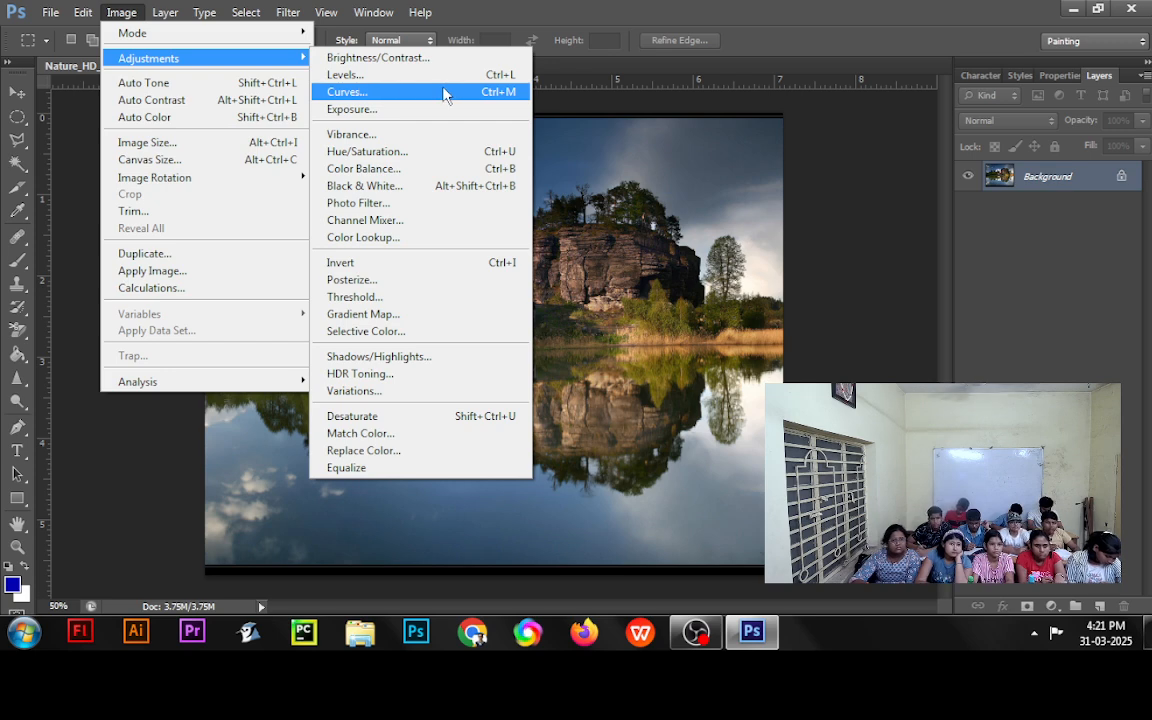
{"action": "left_click", "coordinate": [433, 151]}
{"action": "left_click_drag", "start_coordinate": [469, 21], "coordinate": [597, 109]}
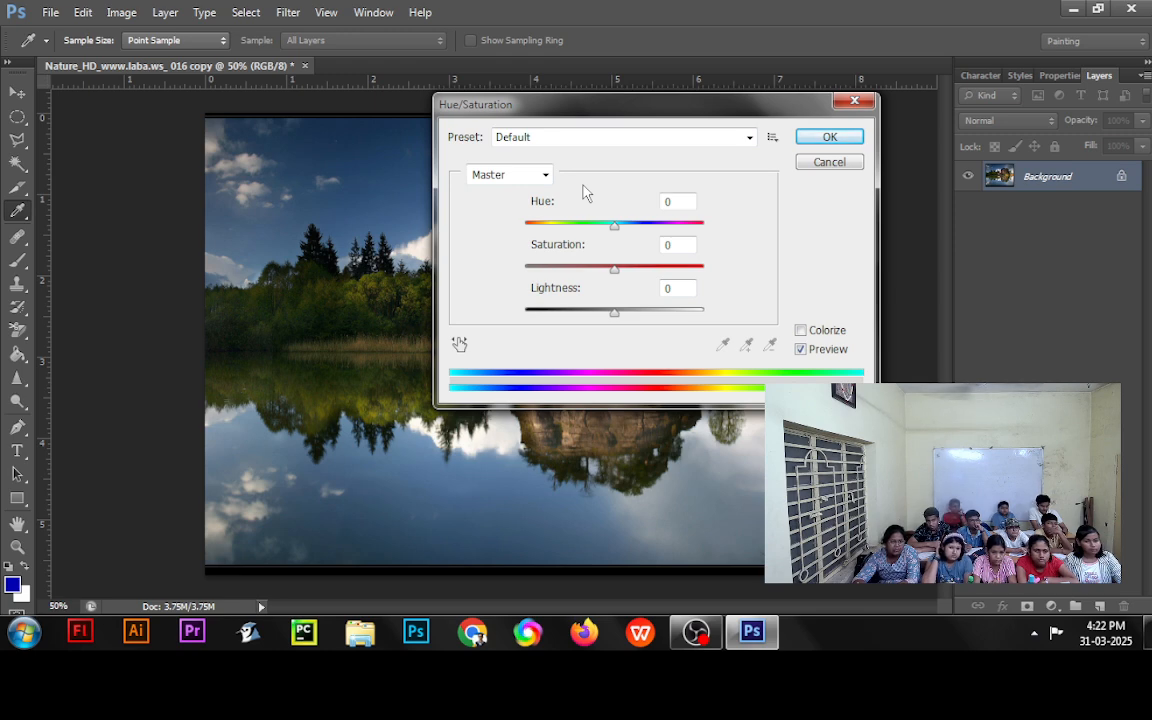
{"action": "left_click_drag", "start_coordinate": [585, 97], "coordinate": [858, 76]}
{"action": "mouse_move", "coordinate": [889, 205]}
{"action": "left_mouse_down"}
{"action": "mouse_move", "coordinate": [948, 212]}
{"action": "mouse_move", "coordinate": [843, 208]}
{"action": "mouse_move", "coordinate": [812, 220]}
{"action": "mouse_move", "coordinate": [891, 220]}
{"action": "left_mouse_up"}
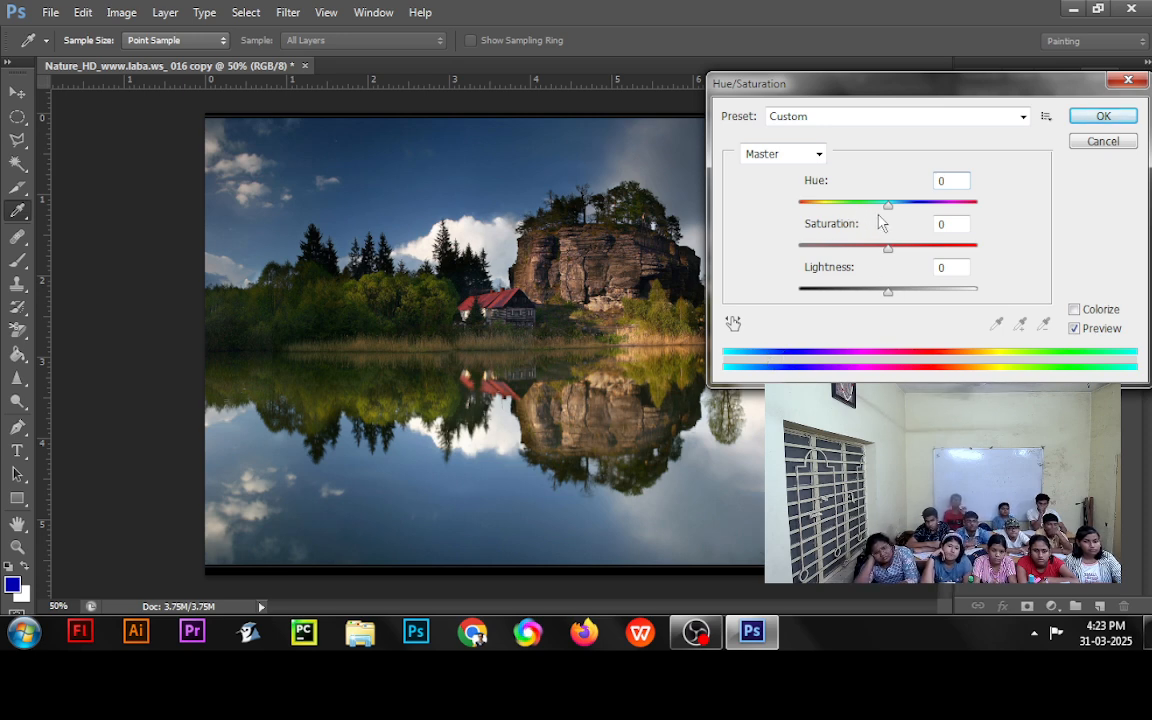
{"action": "left_click_drag", "start_coordinate": [894, 206], "coordinate": [949, 198]}
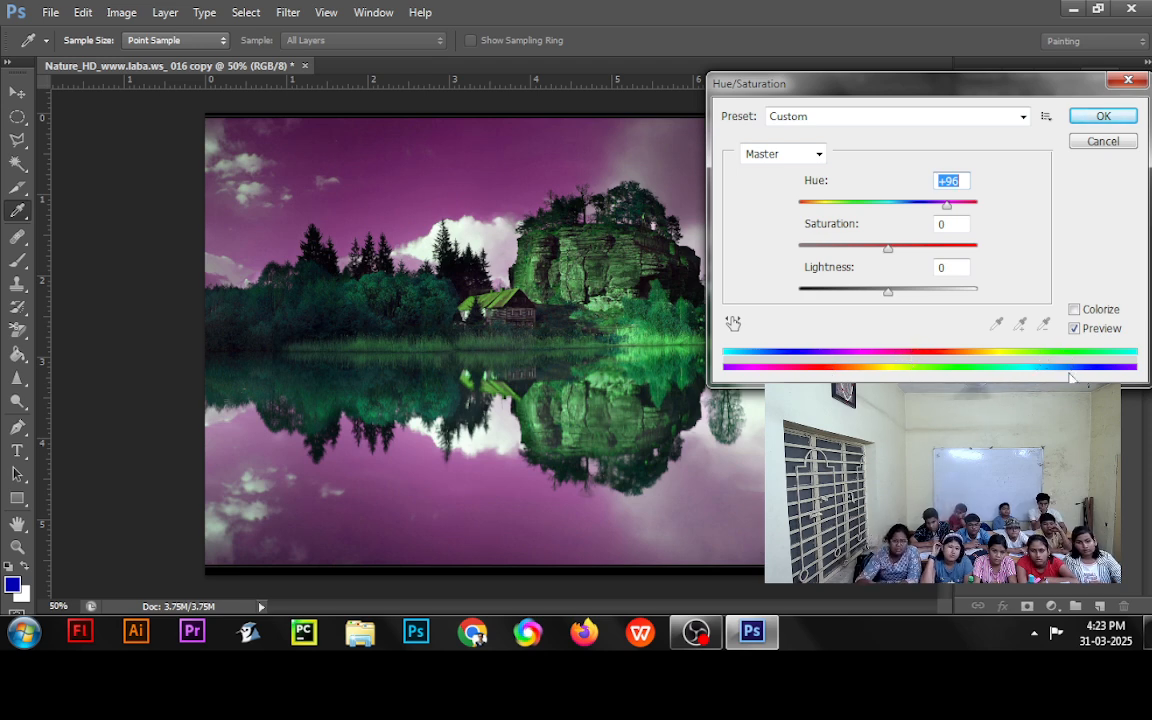
{"action": "left_click_drag", "start_coordinate": [947, 204], "coordinate": [869, 253]}
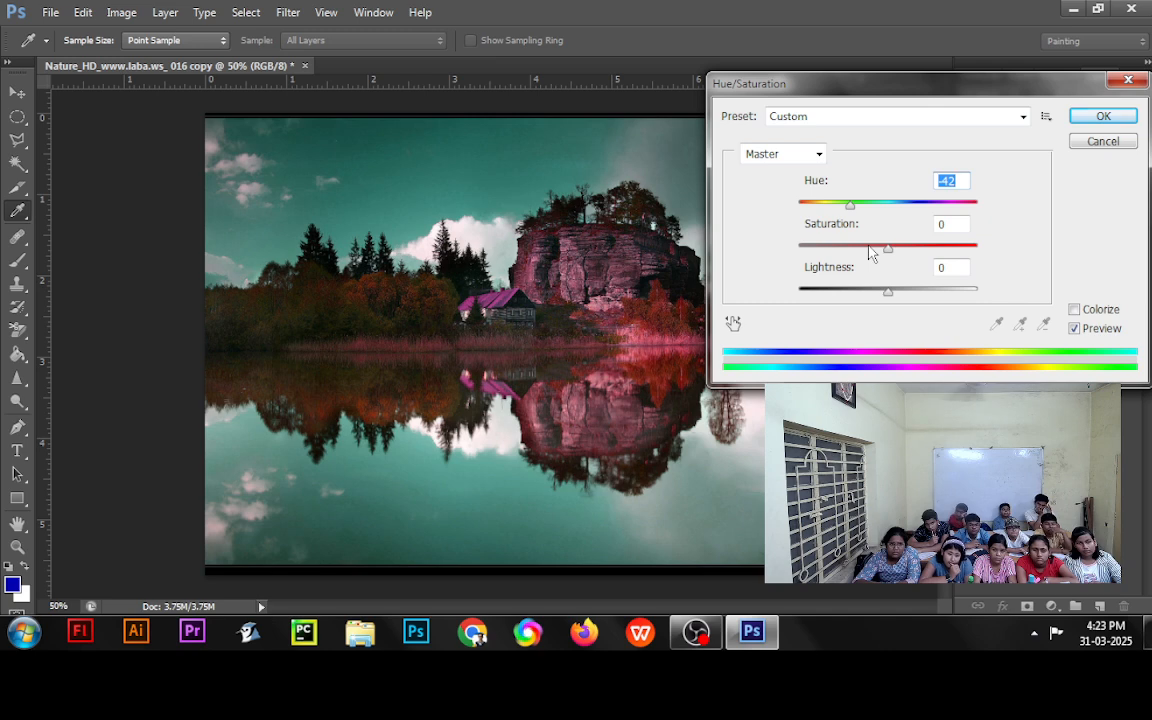
{"action": "left_click", "coordinate": [1093, 143]}
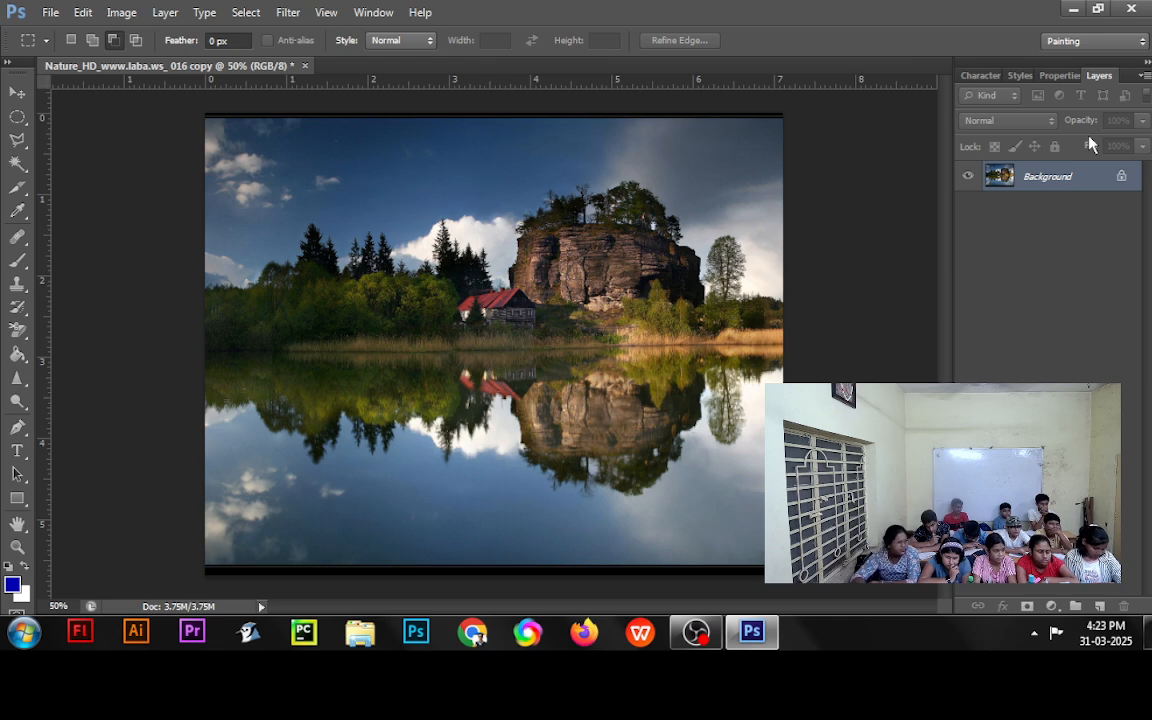
Step: Try Hue/Saturation with saturation at -100 and -55 and lightness at -53, and discard the adjustment
{"action": "key", "text": "ctrl+u"}
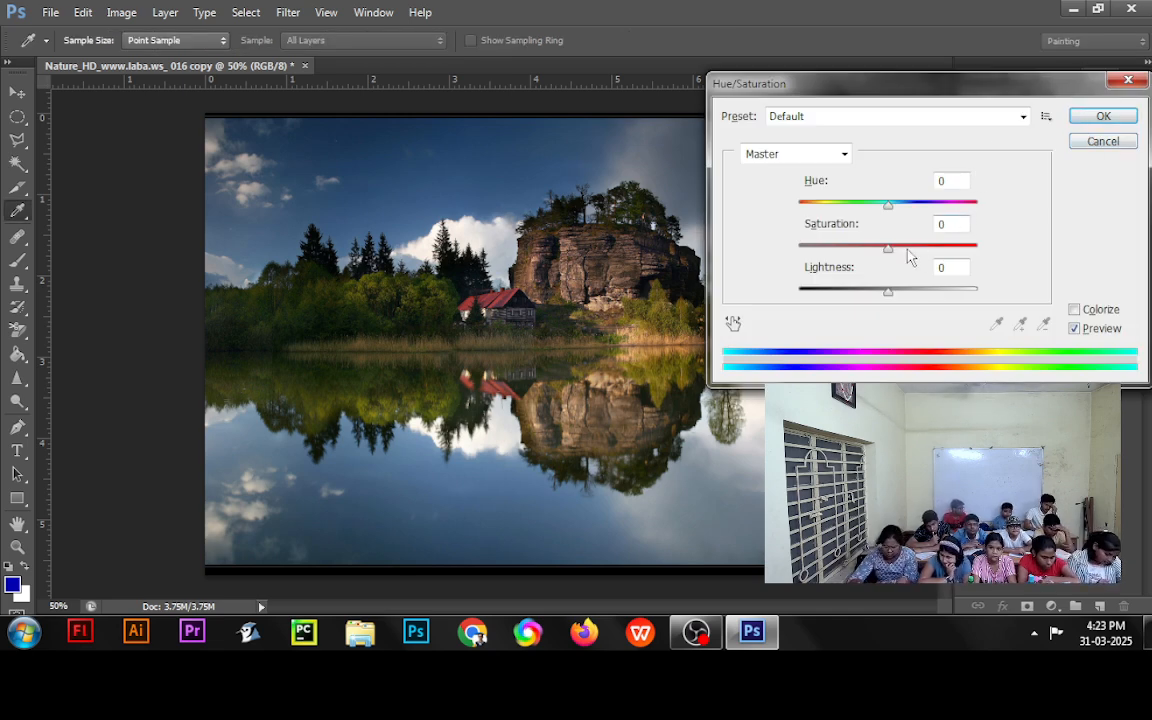
{"action": "left_click_drag", "start_coordinate": [885, 255], "coordinate": [795, 257]}
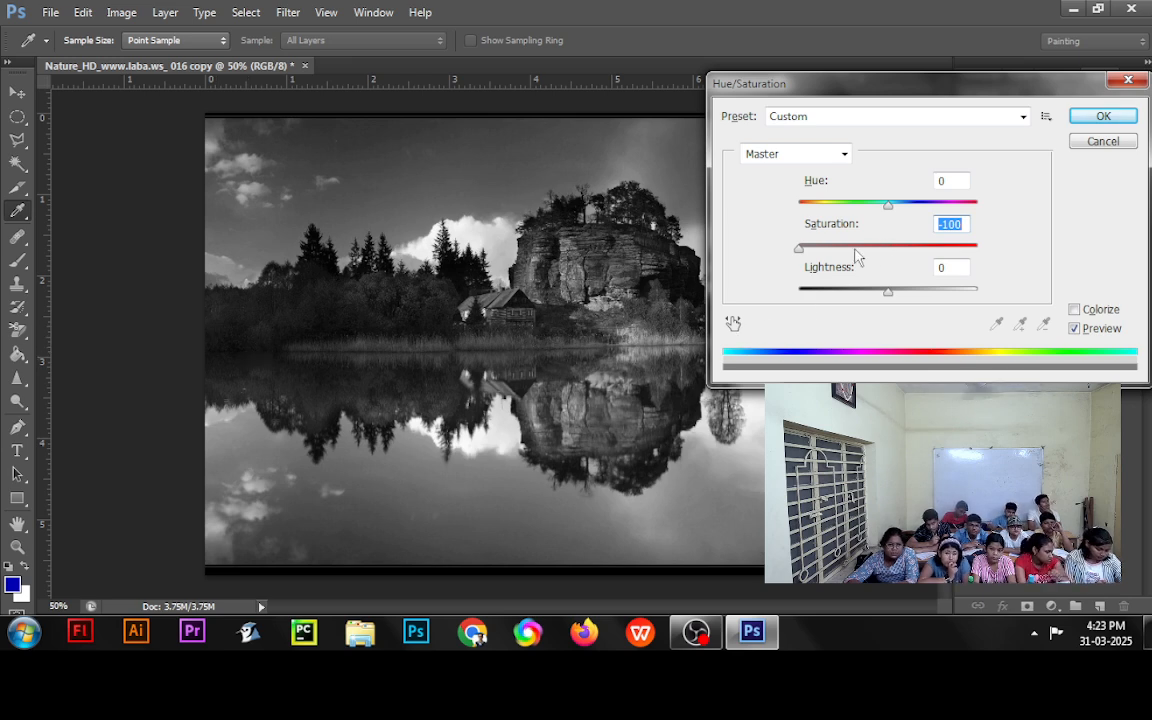
{"action": "left_click_drag", "start_coordinate": [799, 248], "coordinate": [840, 254]}
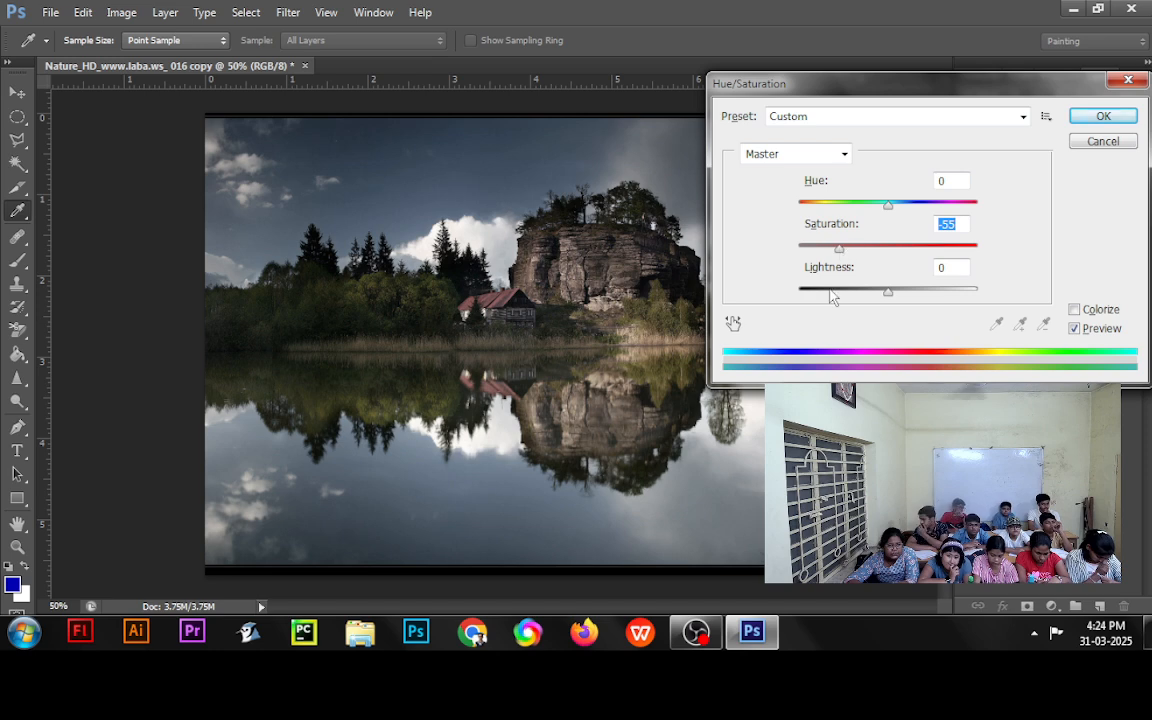
{"action": "left_click_drag", "start_coordinate": [885, 300], "coordinate": [843, 307]}
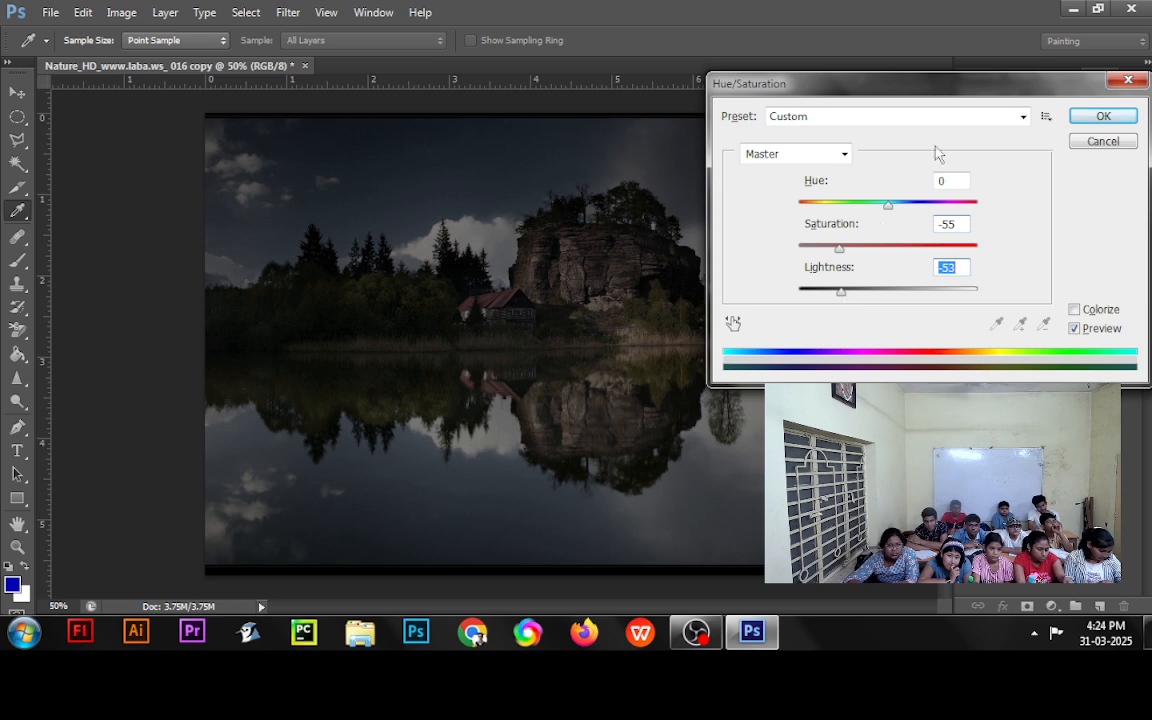
{"action": "left_click_drag", "start_coordinate": [941, 84], "coordinate": [738, 96]}
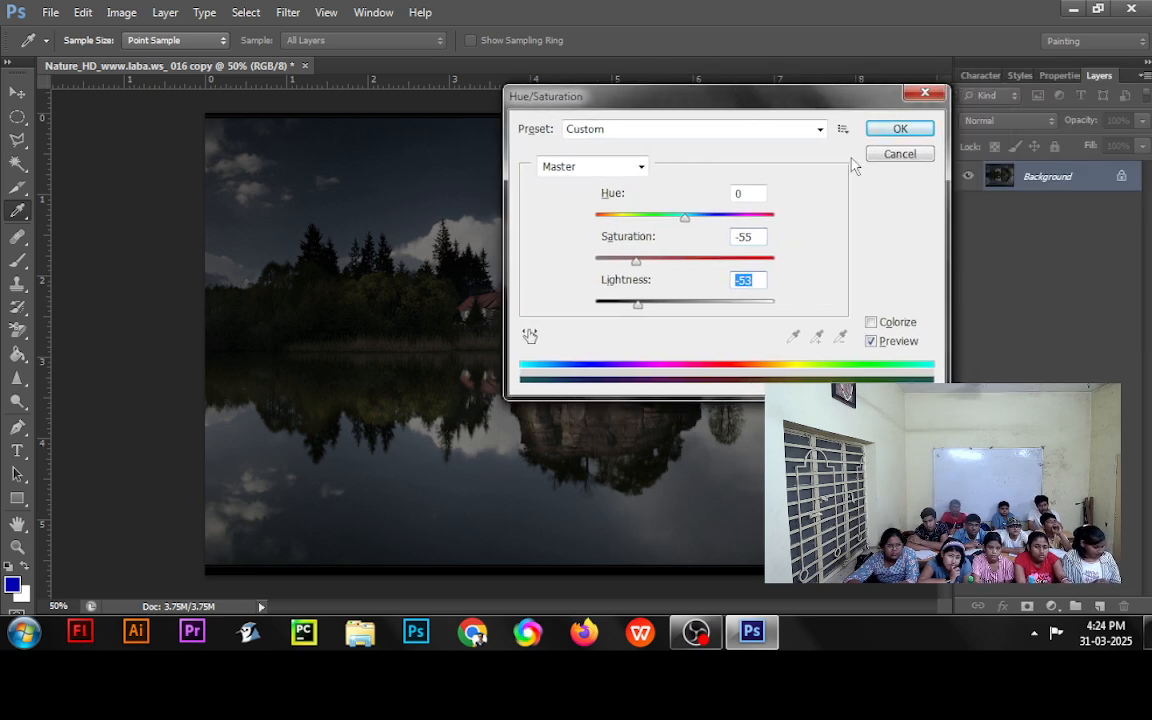
{"action": "left_click", "coordinate": [899, 155]}
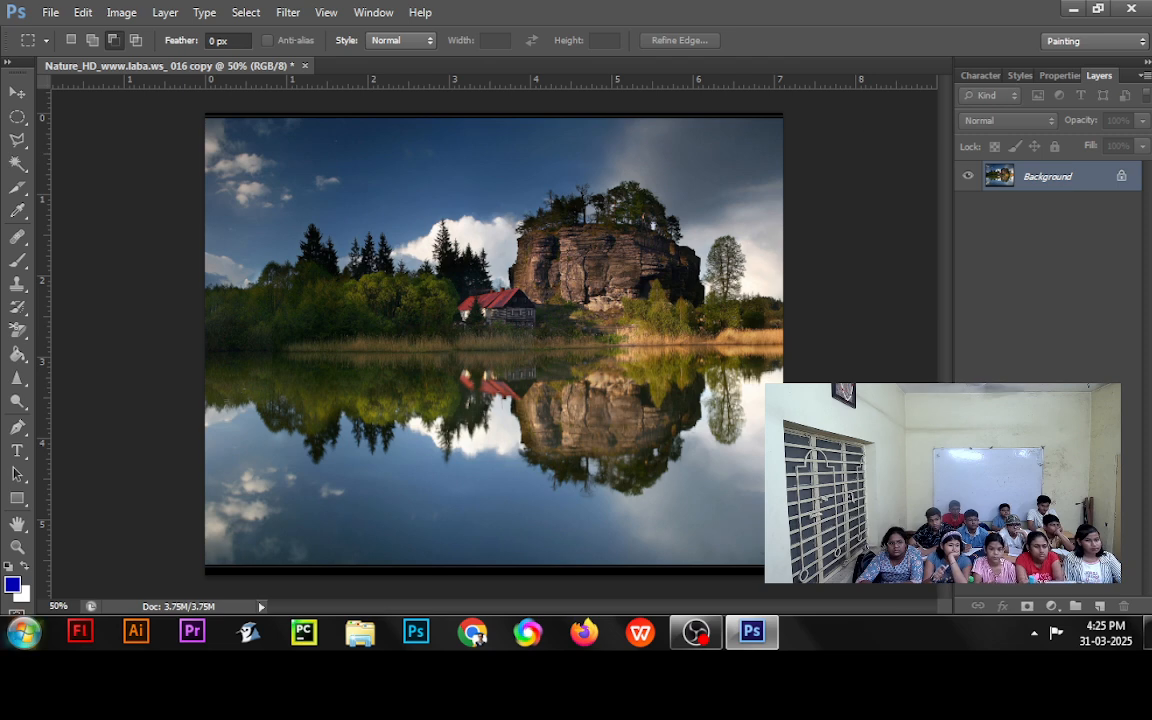
Step: Draw a rectangular marquee selection around the house, nearby trees and part of the cliff
{"action": "left_click", "coordinate": [21, 125]}
{"action": "right_click", "coordinate": [21, 125]}
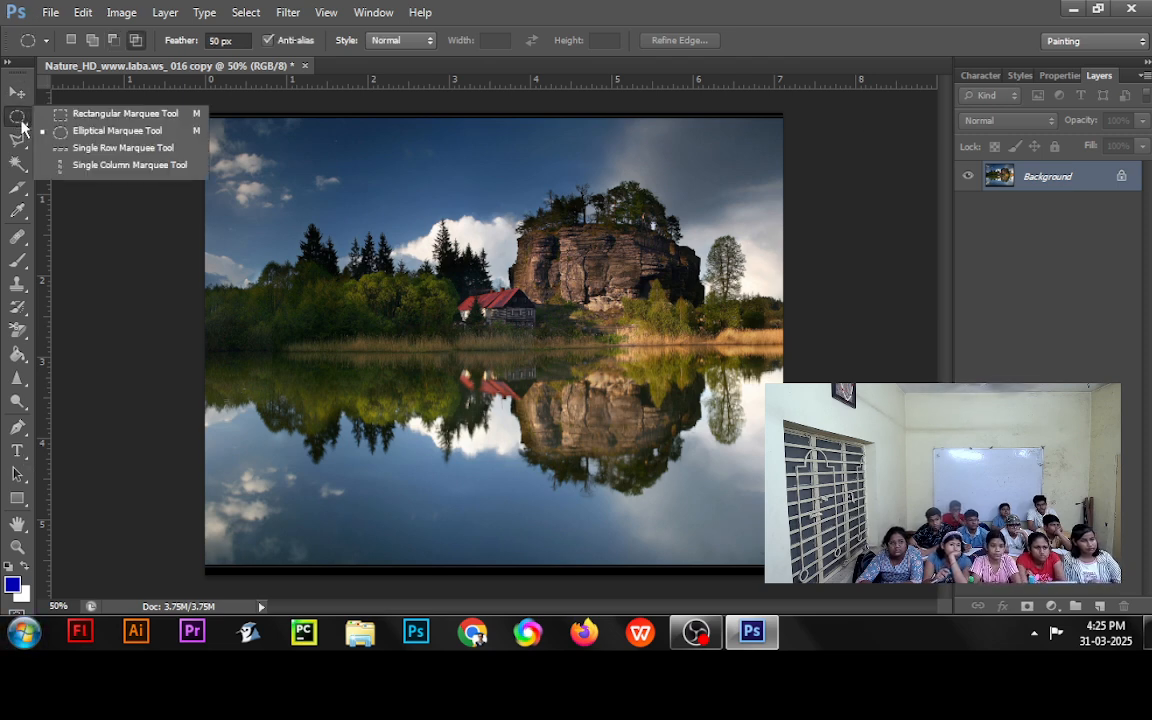
{"action": "left_click", "coordinate": [80, 115]}
{"action": "left_click_drag", "start_coordinate": [345, 193], "coordinate": [583, 403]}
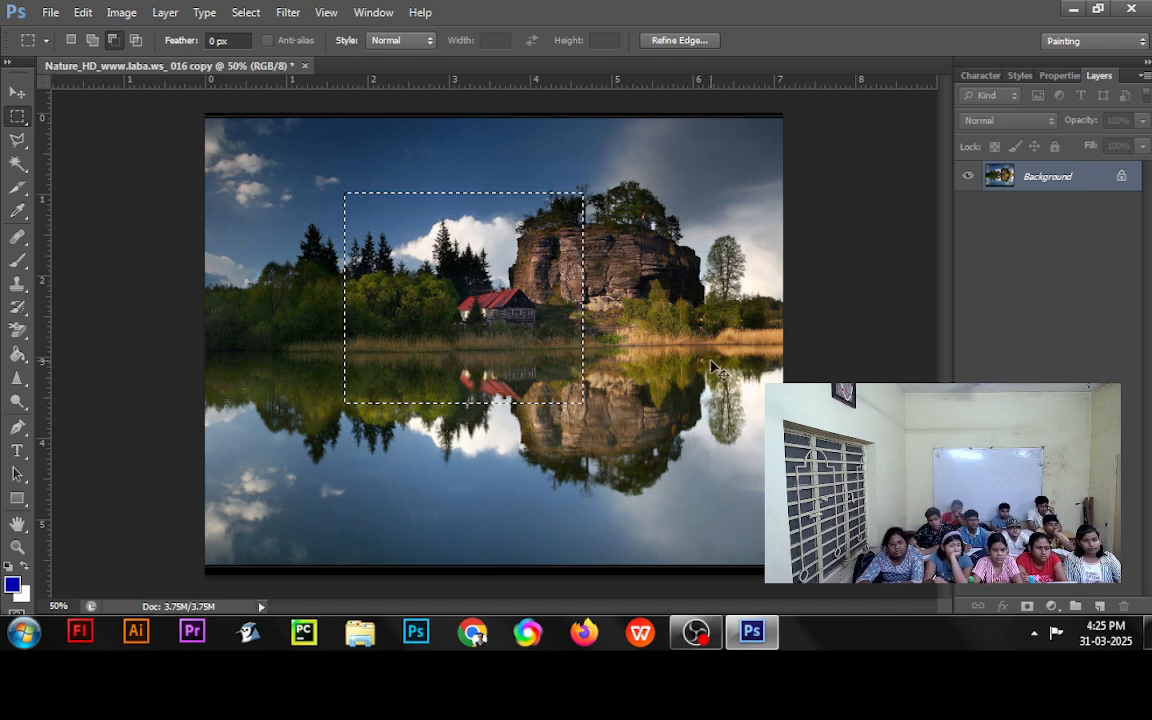
Step: Apply Hue/Saturation with hue -86 to the rectangular selection and deselect it
{"action": "key", "text": "ctrl+u"}
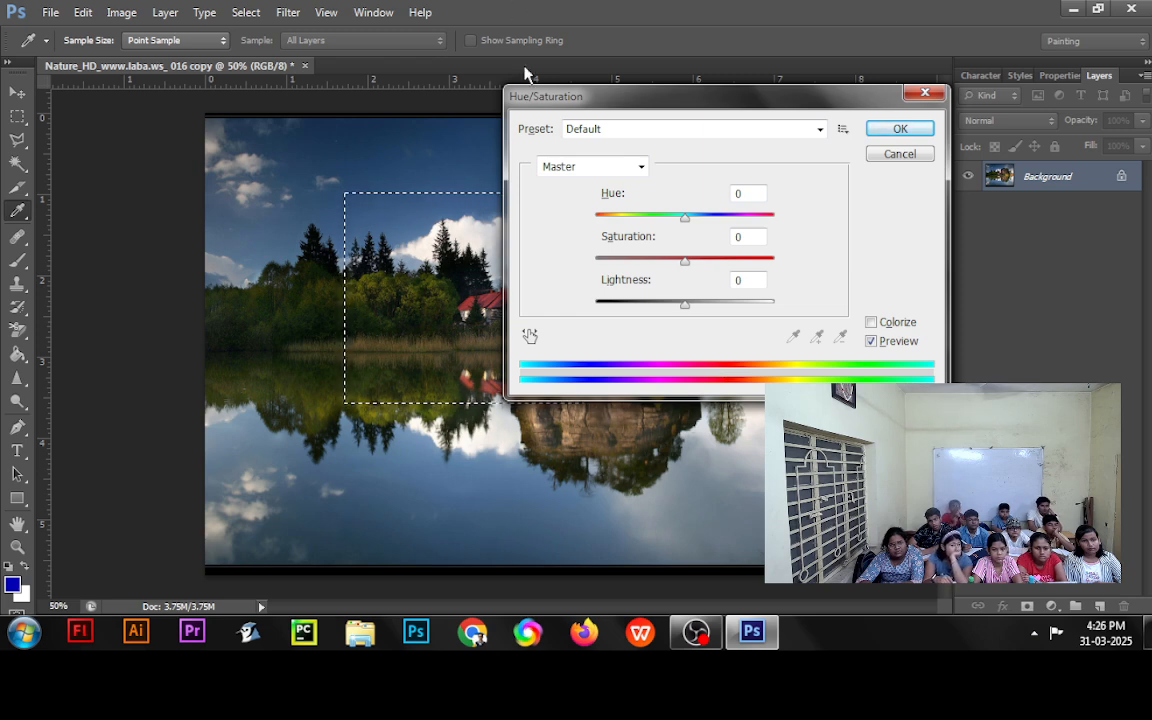
{"action": "left_click_drag", "start_coordinate": [518, 92], "coordinate": [692, 77]}
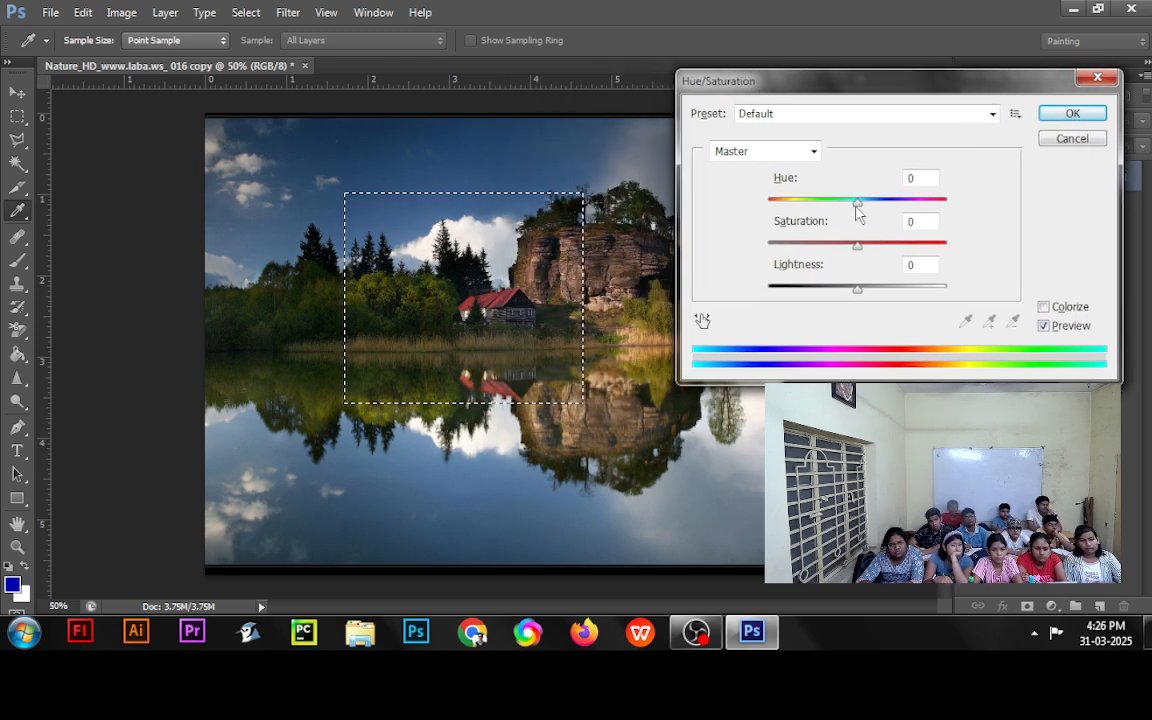
{"action": "left_click_drag", "start_coordinate": [857, 204], "coordinate": [803, 213]}
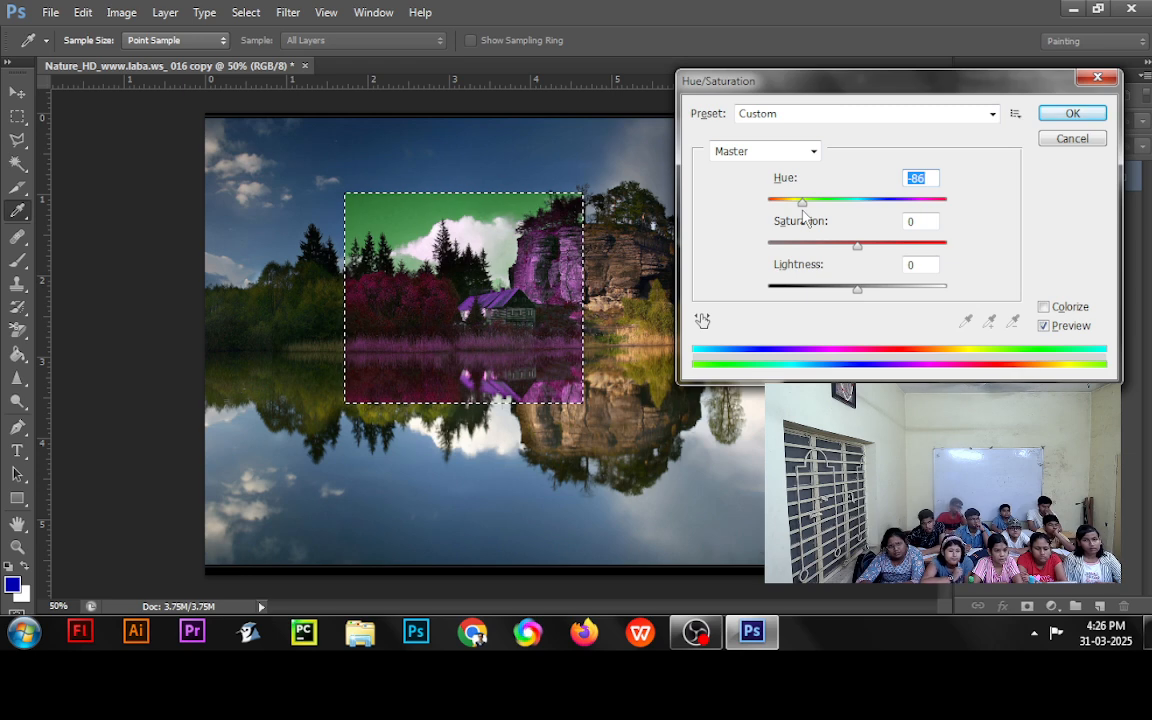
{"action": "key", "text": "Return"}
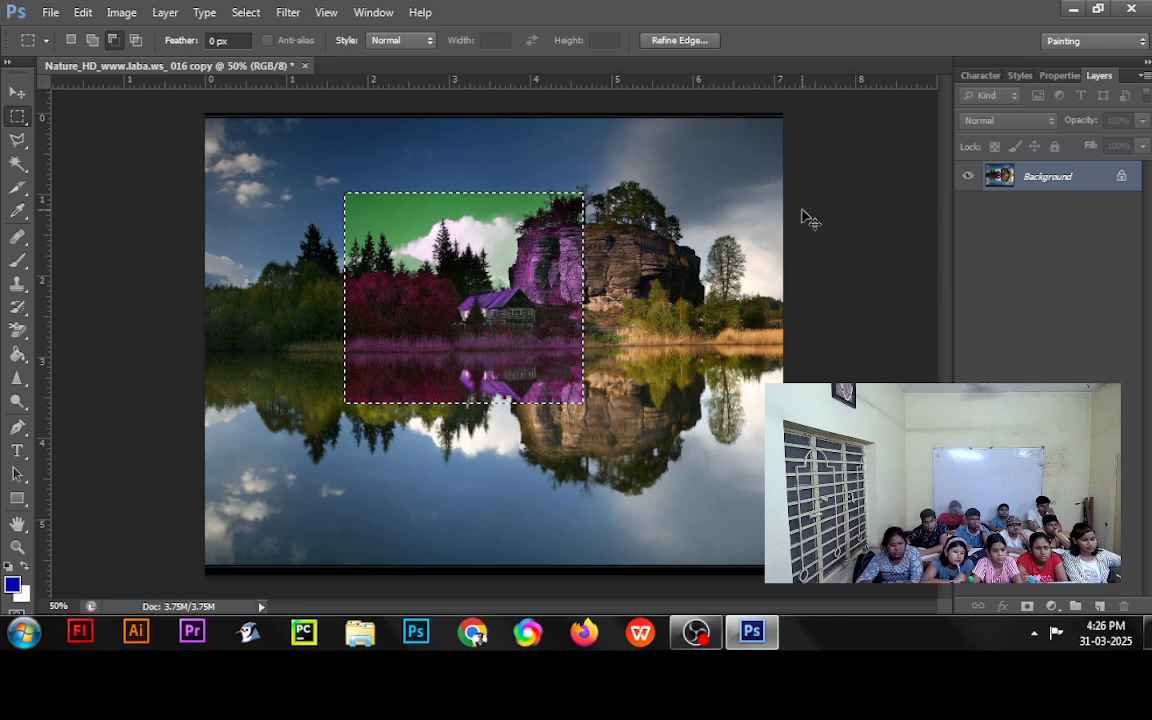
{"action": "left_click", "coordinate": [802, 209]}
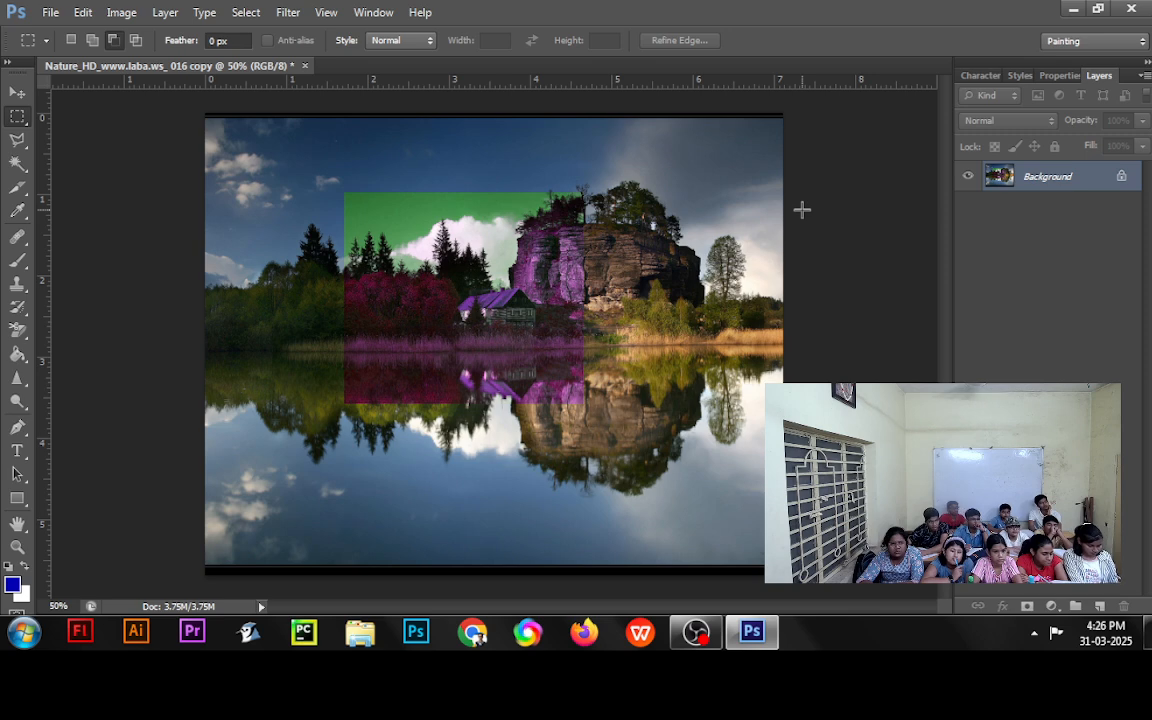
Step: Undo the hue change and the rectangular selection, and try another rectangular selection over the trees, house and cliff
{"action": "key", "text": "ctrl+alt+z"}
{"action": "key", "text": "ctrl+alt+z"}
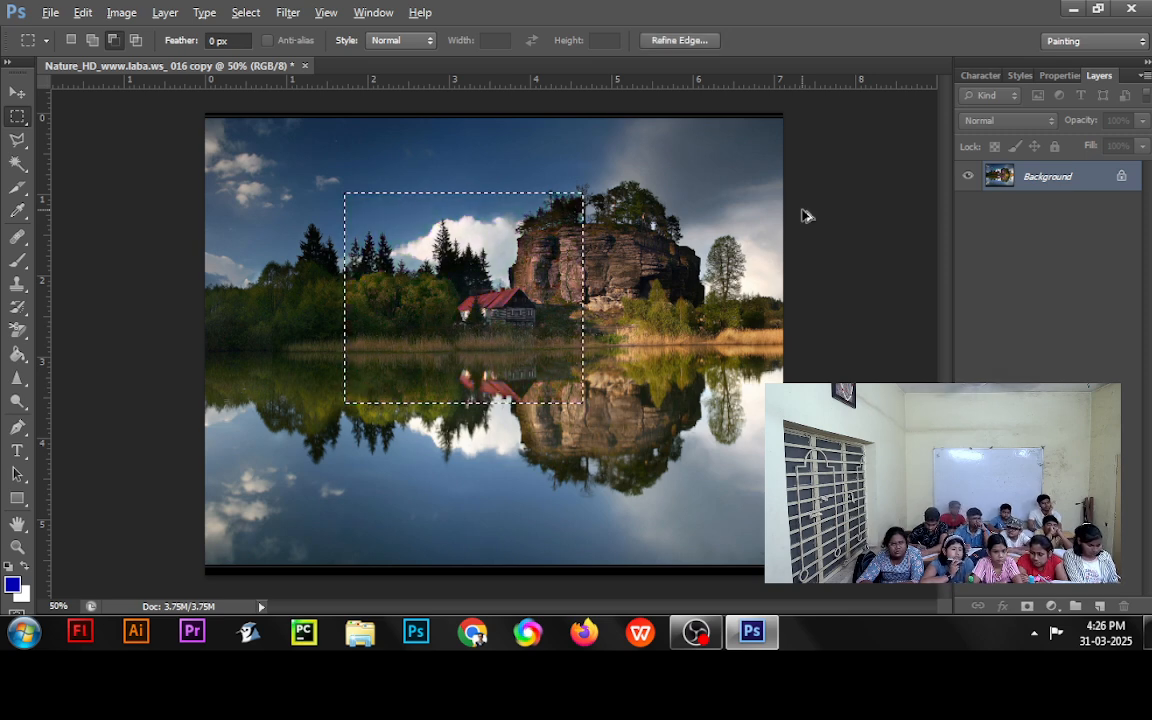
{"action": "key", "text": "ctrl+alt+z"}
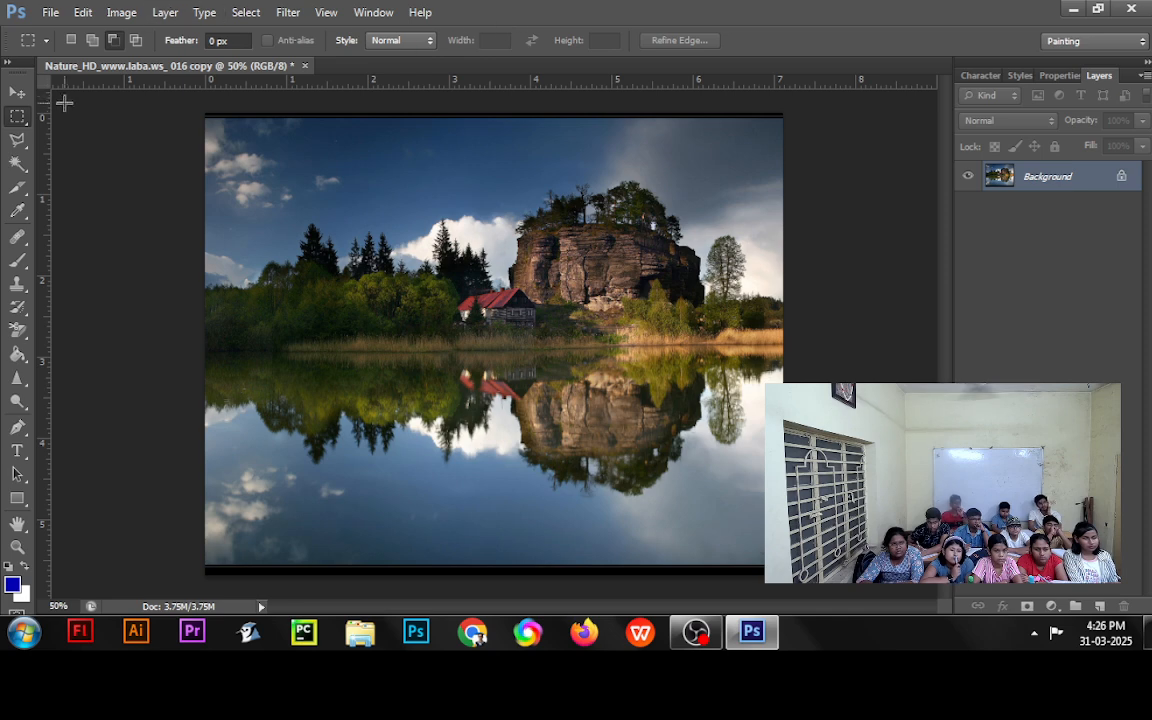
{"action": "left_click_drag", "start_coordinate": [299, 160], "coordinate": [636, 323]}
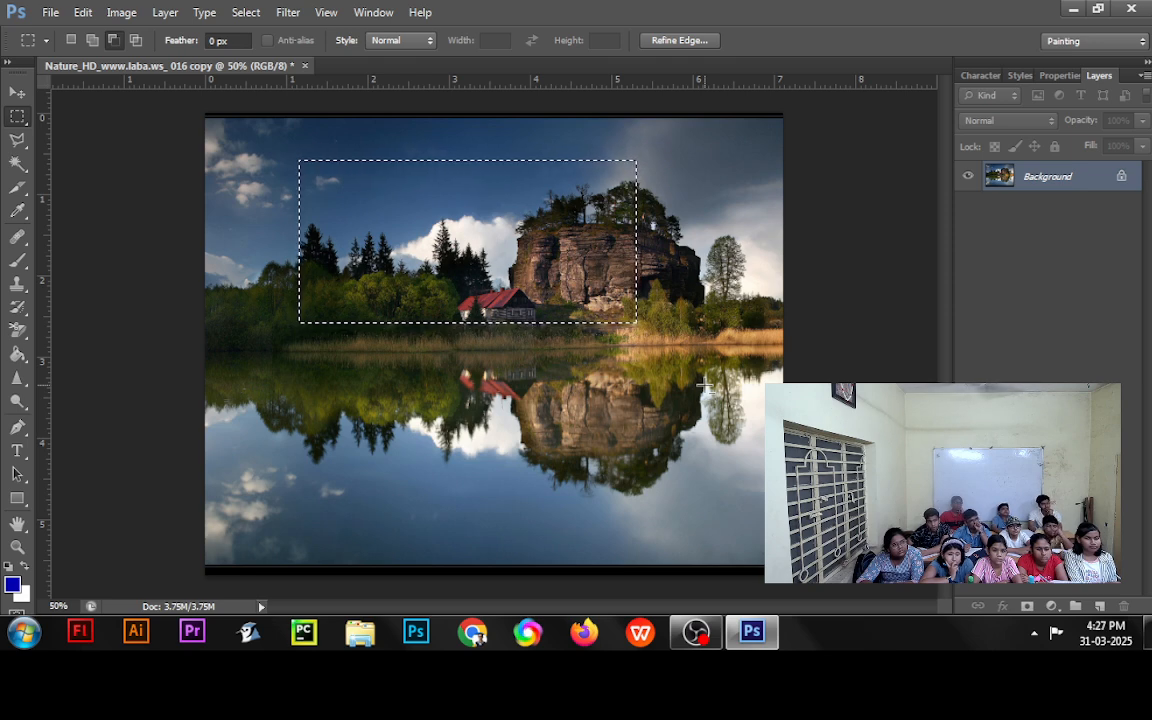
{"action": "key", "text": "ctrl+d"}
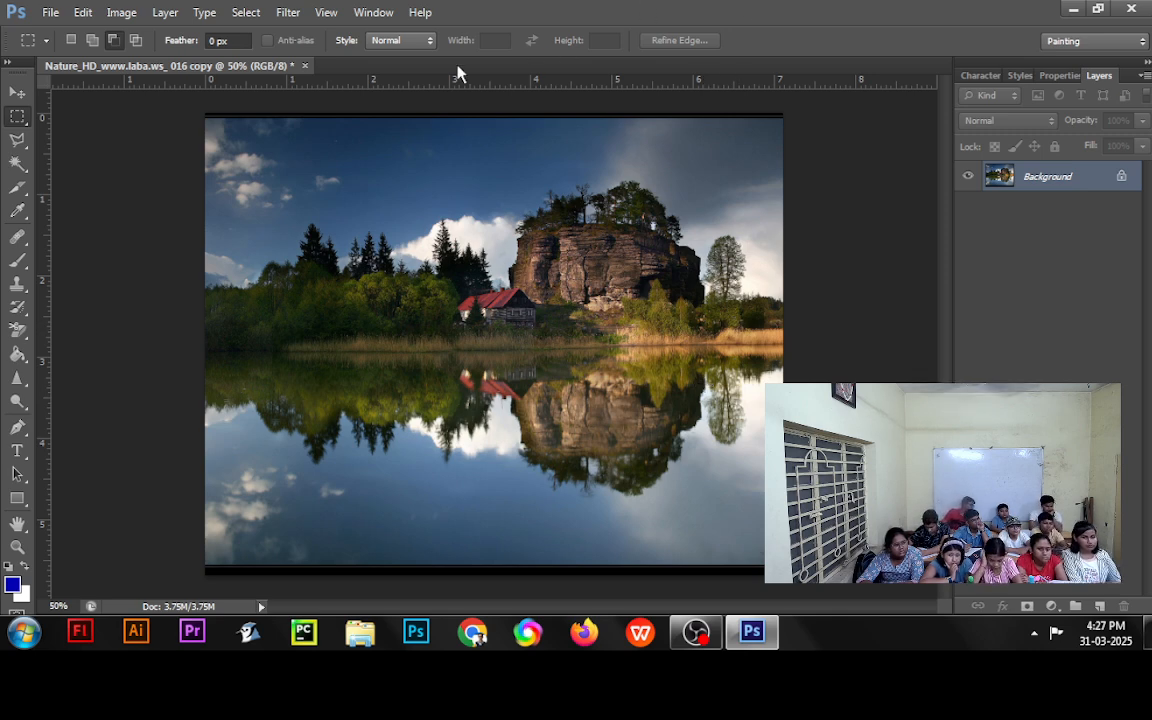
Step: Draw an elliptical marquee selection around the house and most of the cliff
{"action": "right_click", "coordinate": [26, 127]}
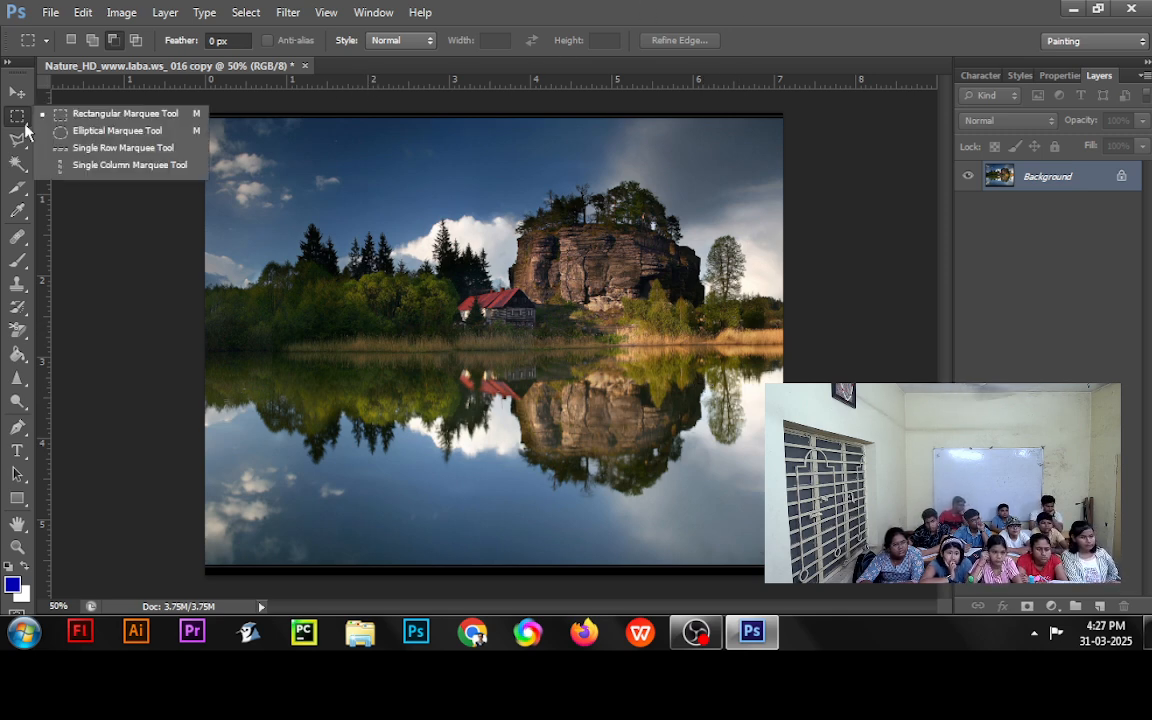
{"action": "left_click", "coordinate": [126, 138]}
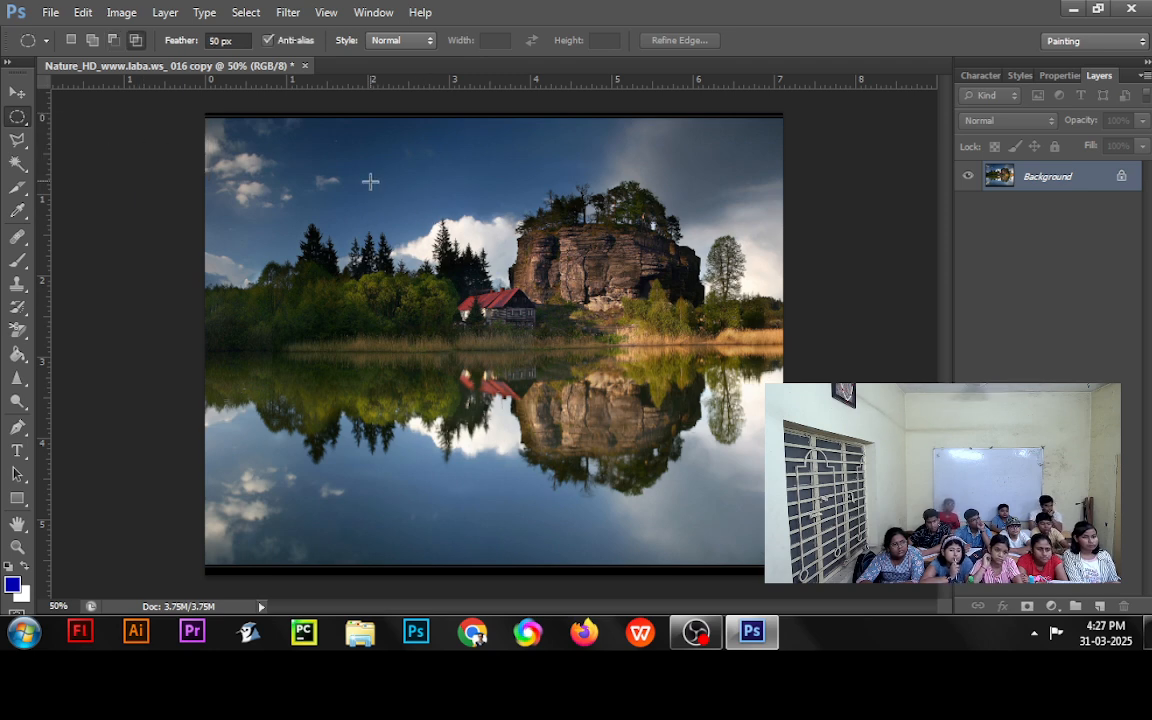
{"action": "left_click_drag", "start_coordinate": [373, 181], "coordinate": [651, 389]}
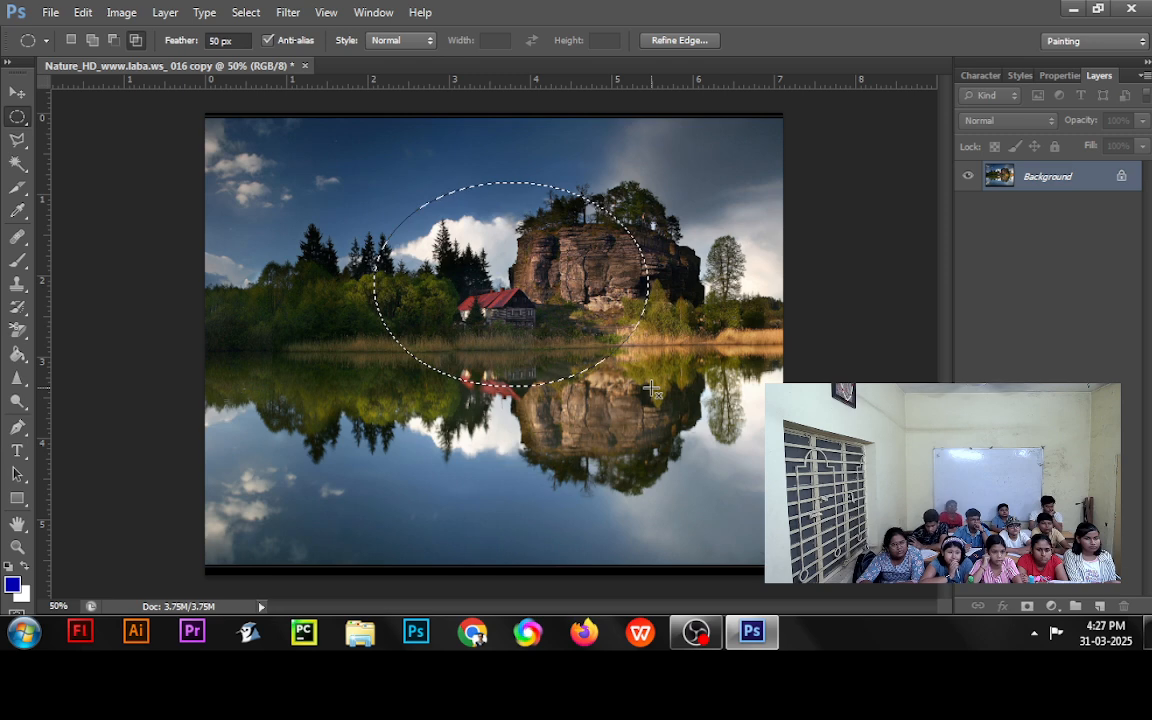
Step: Try Color Balance with red +100 on the elliptical selection, cancel the adjustment and deselect the area
{"action": "key", "text": "i"}
{"action": "key", "text": "ctrl+b"}
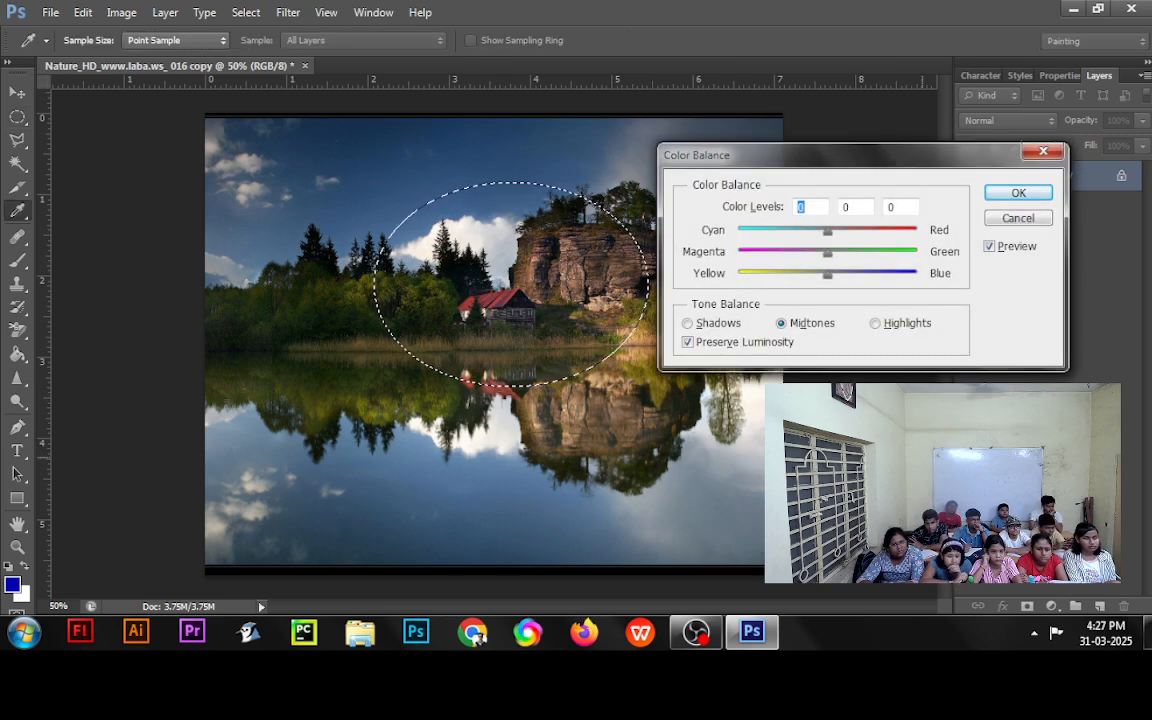
{"action": "left_click_drag", "start_coordinate": [827, 233], "coordinate": [944, 239]}
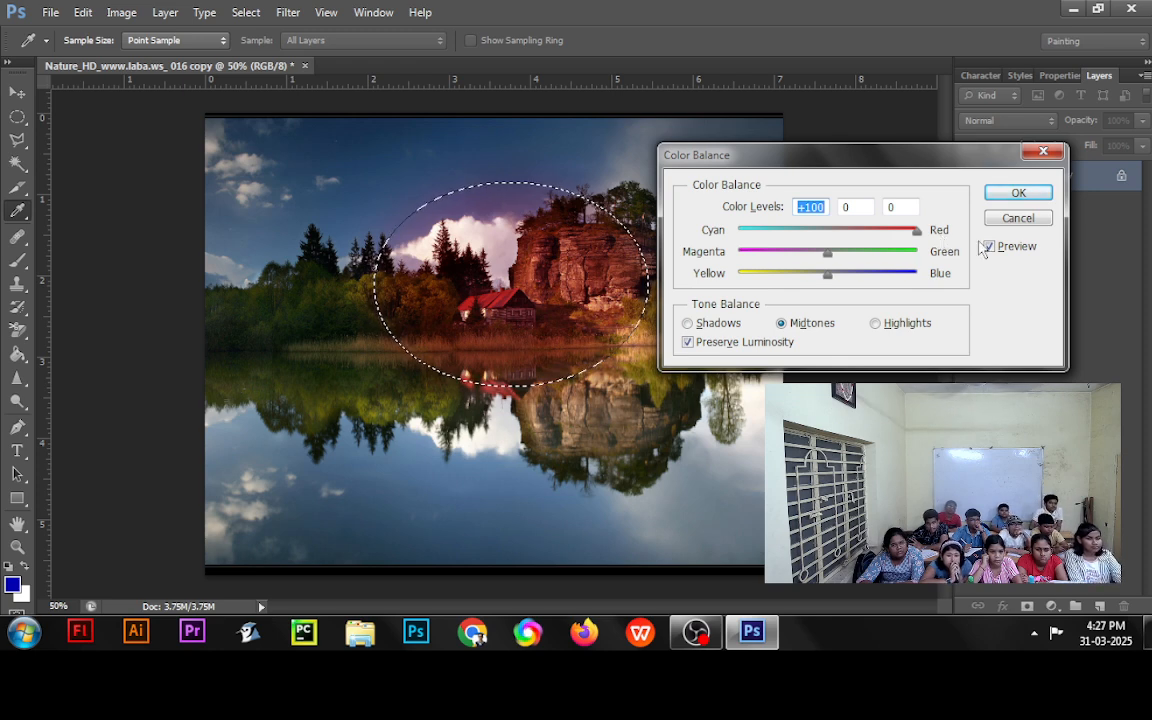
{"action": "left_click", "coordinate": [1018, 219]}
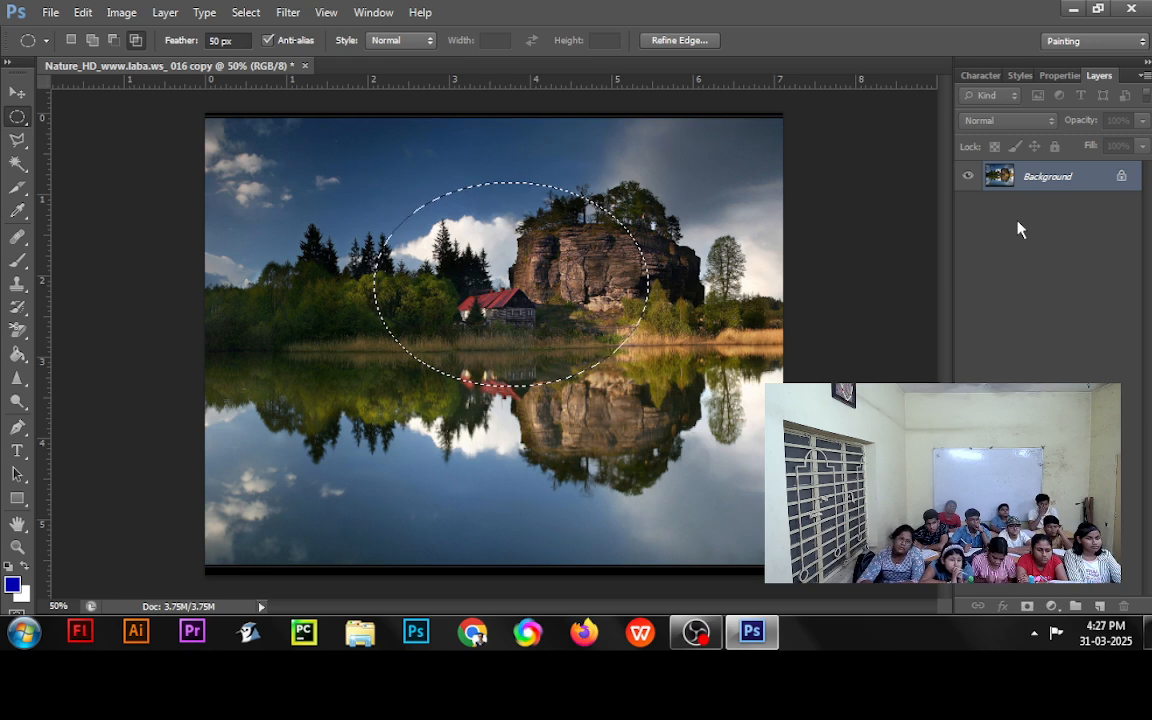
{"action": "key", "text": "ctrl+d"}
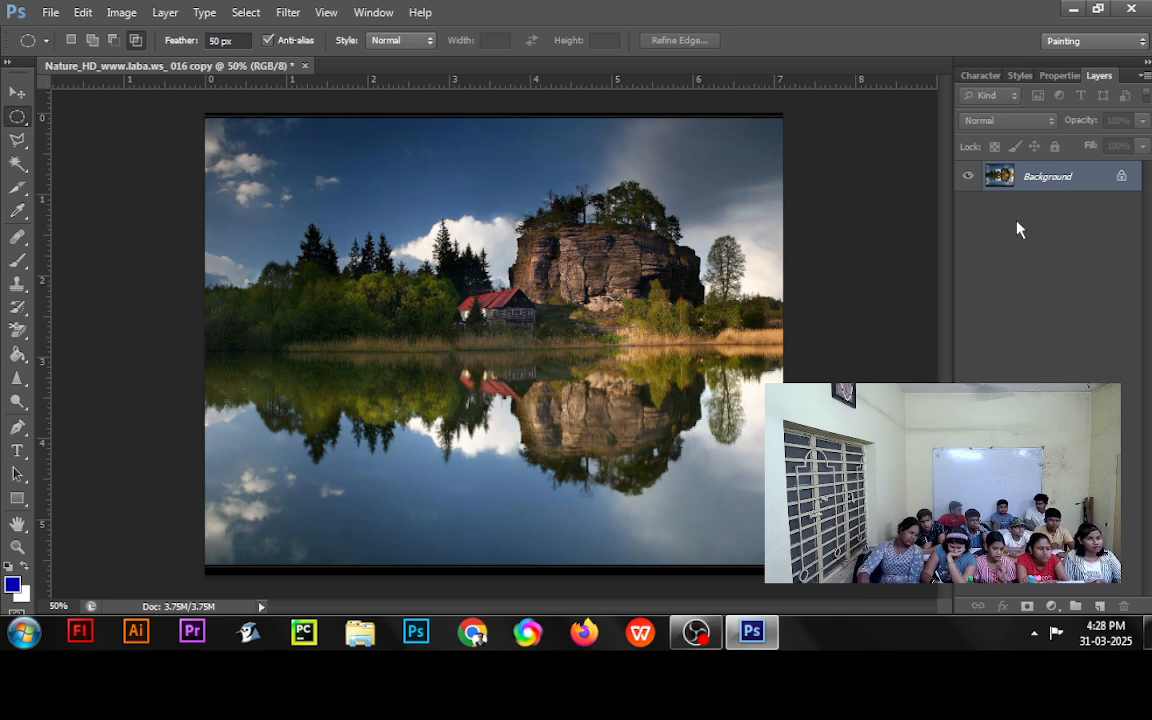
Step: Try three freehand Lasso selections over the sky, trees, house and cliff, deselecting each one
{"action": "left_click", "coordinate": [18, 140]}
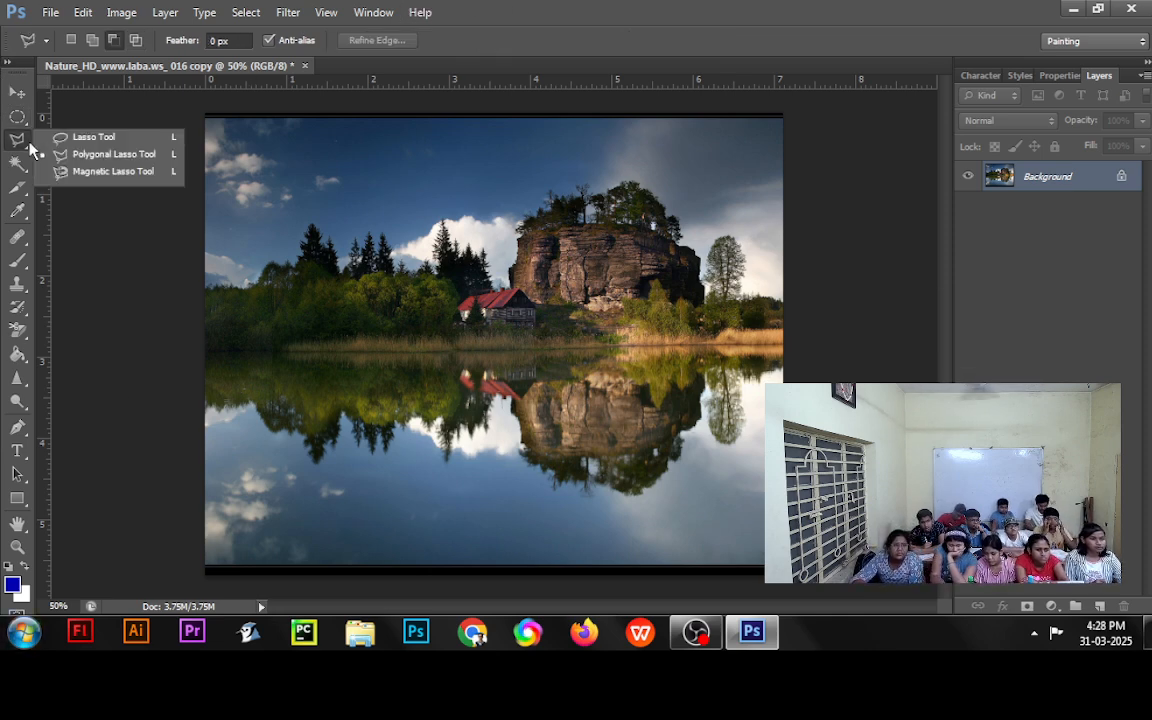
{"action": "left_click", "coordinate": [92, 140]}
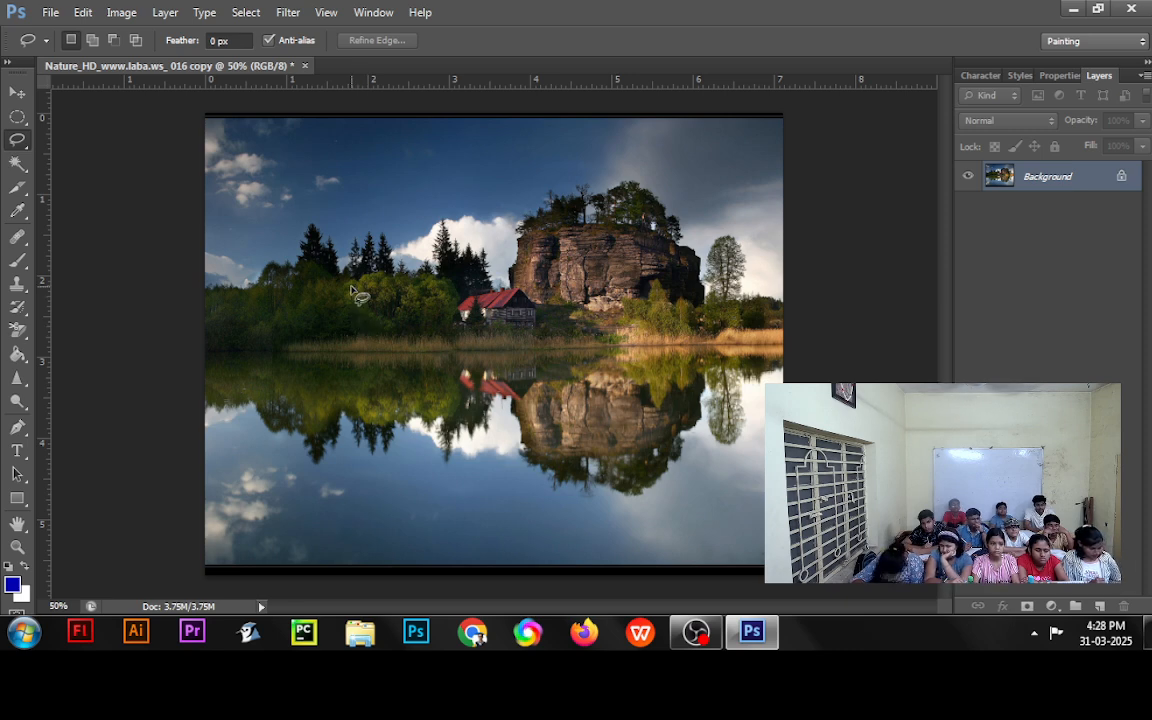
{"action": "mouse_move", "coordinate": [350, 288]}
{"action": "left_mouse_down"}
{"action": "mouse_move", "coordinate": [361, 208]}
{"action": "mouse_move", "coordinate": [448, 193]}
{"action": "mouse_move", "coordinate": [559, 222]}
{"action": "mouse_move", "coordinate": [619, 319]}
{"action": "mouse_move", "coordinate": [622, 397]}
{"action": "mouse_move", "coordinate": [556, 434]}
{"action": "mouse_move", "coordinate": [407, 378]}
{"action": "mouse_move", "coordinate": [392, 341]}
{"action": "mouse_move", "coordinate": [352, 290]}
{"action": "left_mouse_up"}
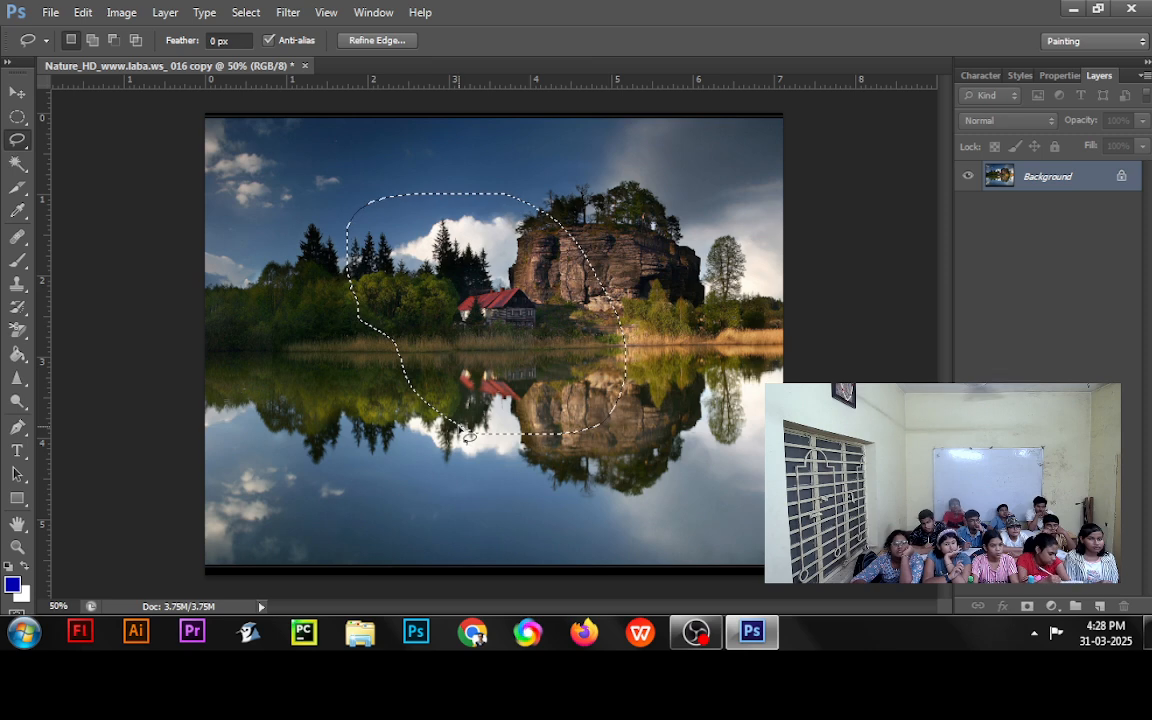
{"action": "key", "text": "ctrl+d"}
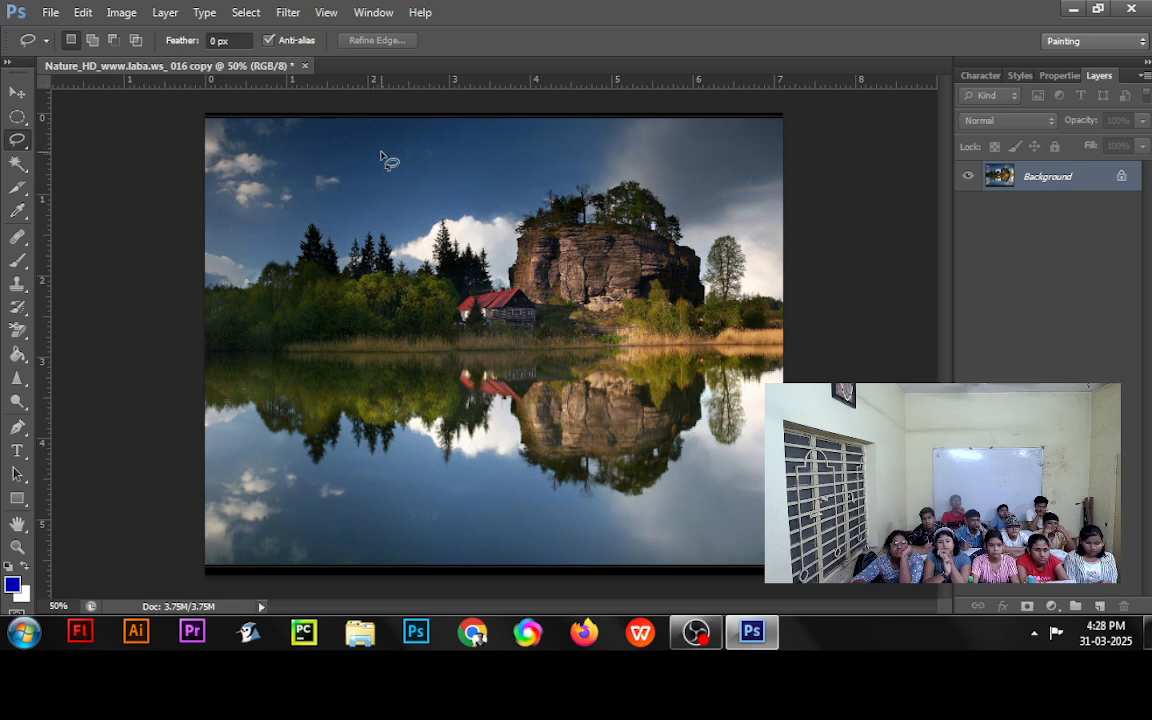
{"action": "mouse_move", "coordinate": [381, 153]}
{"action": "left_mouse_down"}
{"action": "mouse_move", "coordinate": [453, 147]}
{"action": "mouse_move", "coordinate": [522, 167]}
{"action": "mouse_move", "coordinate": [539, 240]}
{"action": "mouse_move", "coordinate": [494, 314]}
{"action": "mouse_move", "coordinate": [396, 289]}
{"action": "mouse_move", "coordinate": [354, 259]}
{"action": "mouse_move", "coordinate": [319, 165]}
{"action": "mouse_move", "coordinate": [384, 146]}
{"action": "left_mouse_up"}
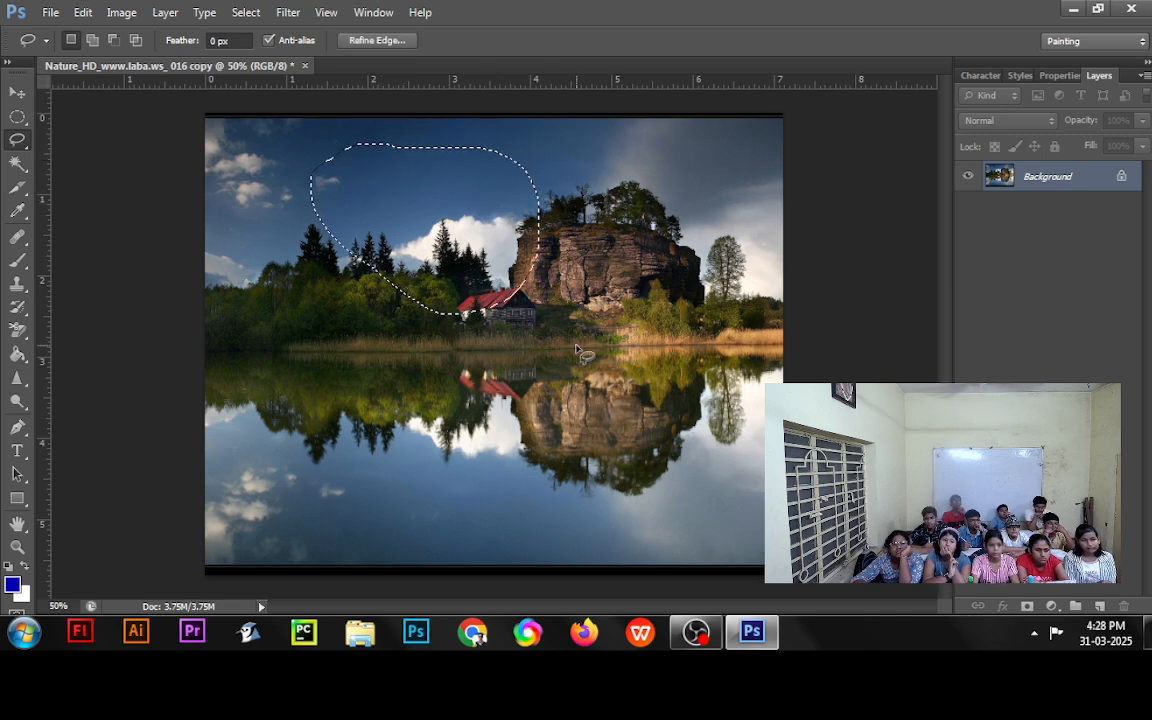
{"action": "key", "text": "ctrl+d"}
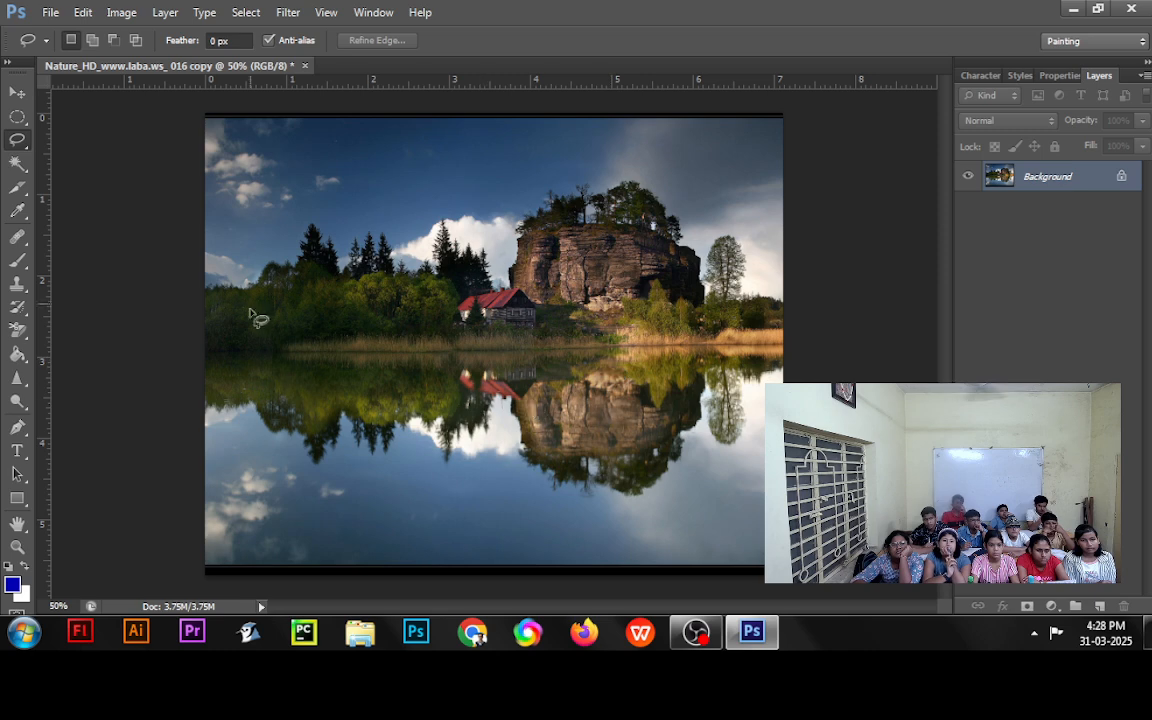
{"action": "mouse_move", "coordinate": [236, 246]}
{"action": "left_mouse_down"}
{"action": "mouse_move", "coordinate": [291, 170]}
{"action": "mouse_move", "coordinate": [377, 226]}
{"action": "mouse_move", "coordinate": [476, 150]}
{"action": "mouse_move", "coordinate": [573, 193]}
{"action": "mouse_move", "coordinate": [648, 168]}
{"action": "mouse_move", "coordinate": [695, 190]}
{"action": "mouse_move", "coordinate": [673, 310]}
{"action": "mouse_move", "coordinate": [449, 346]}
{"action": "mouse_move", "coordinate": [327, 316]}
{"action": "mouse_move", "coordinate": [234, 240]}
{"action": "left_mouse_up"}
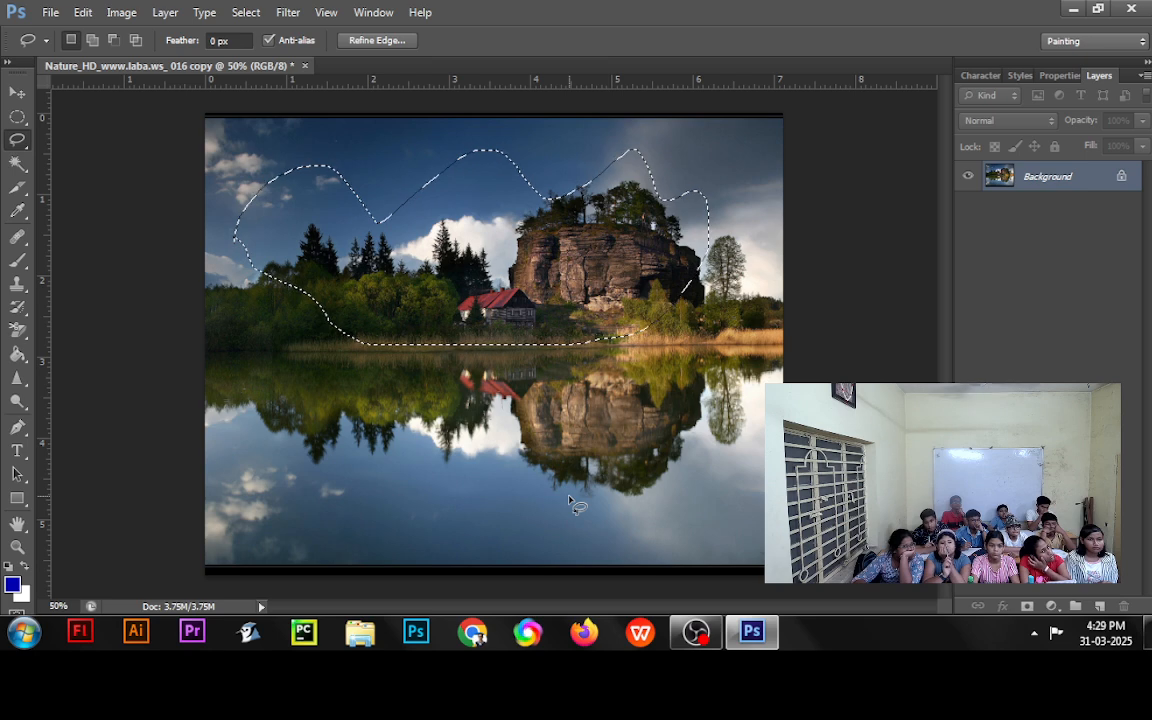
{"action": "key", "text": "ctrl+d"}
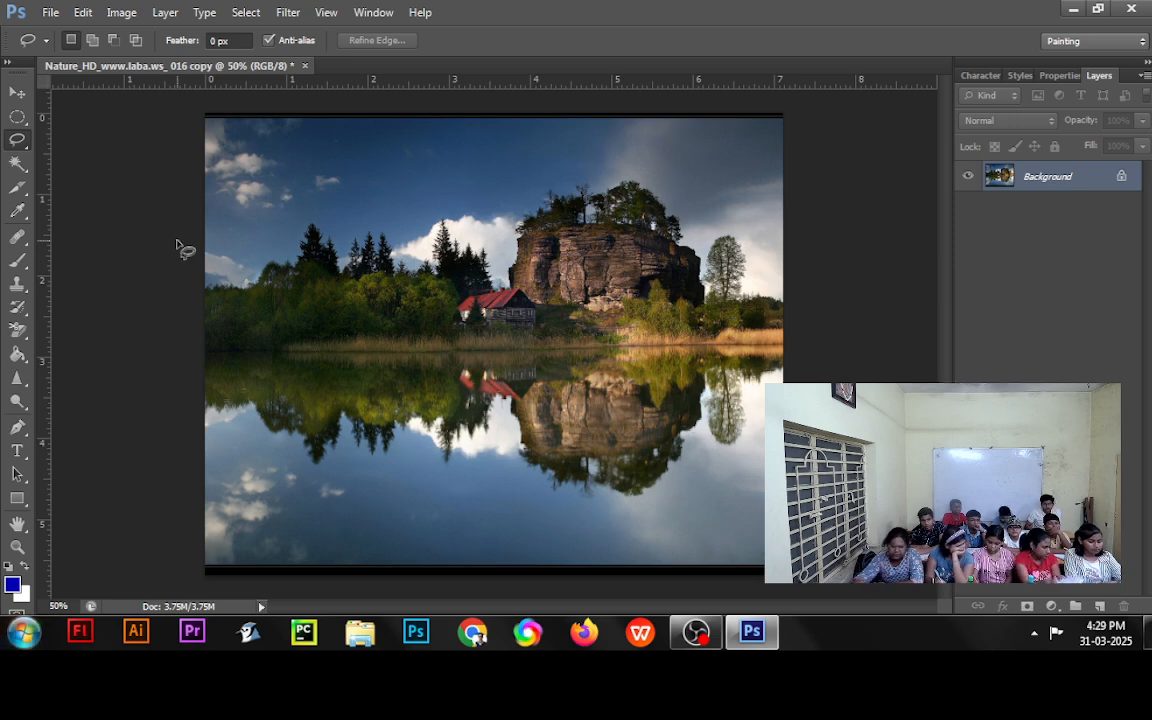
Step: Outline the red roof section left of the fir tree with a Polygonal Lasso selection
{"action": "left_click", "coordinate": [18, 546]}
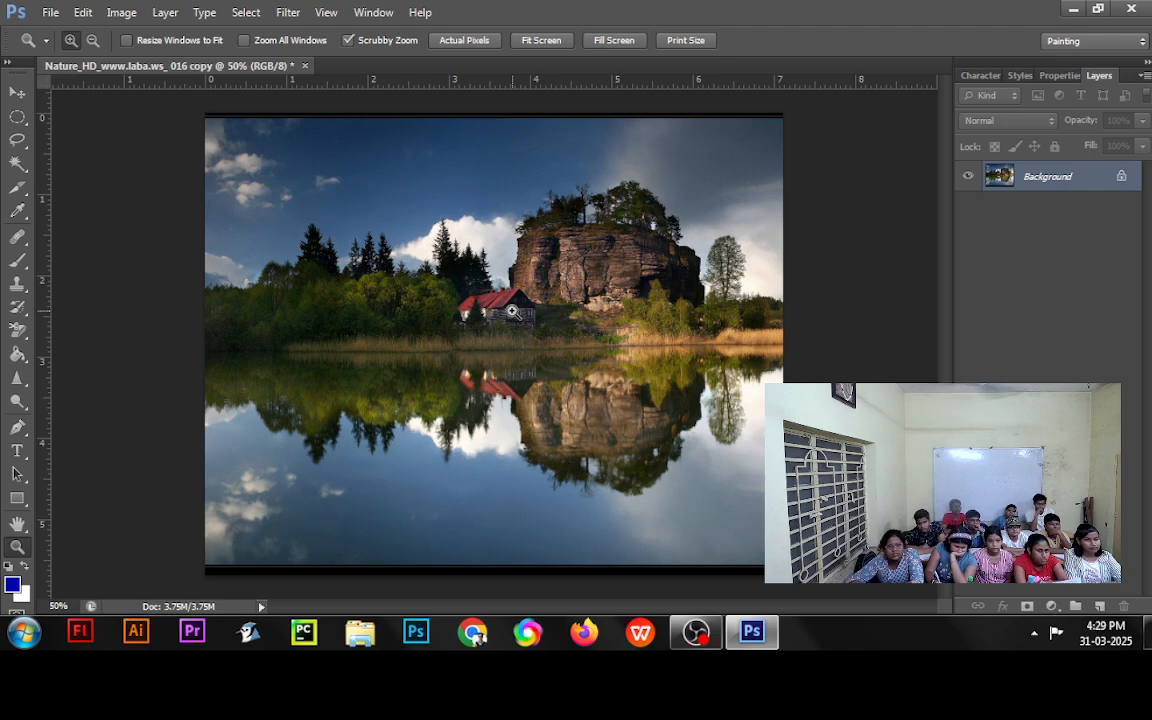
{"action": "left_click_drag", "start_coordinate": [511, 311], "coordinate": [423, 278]}
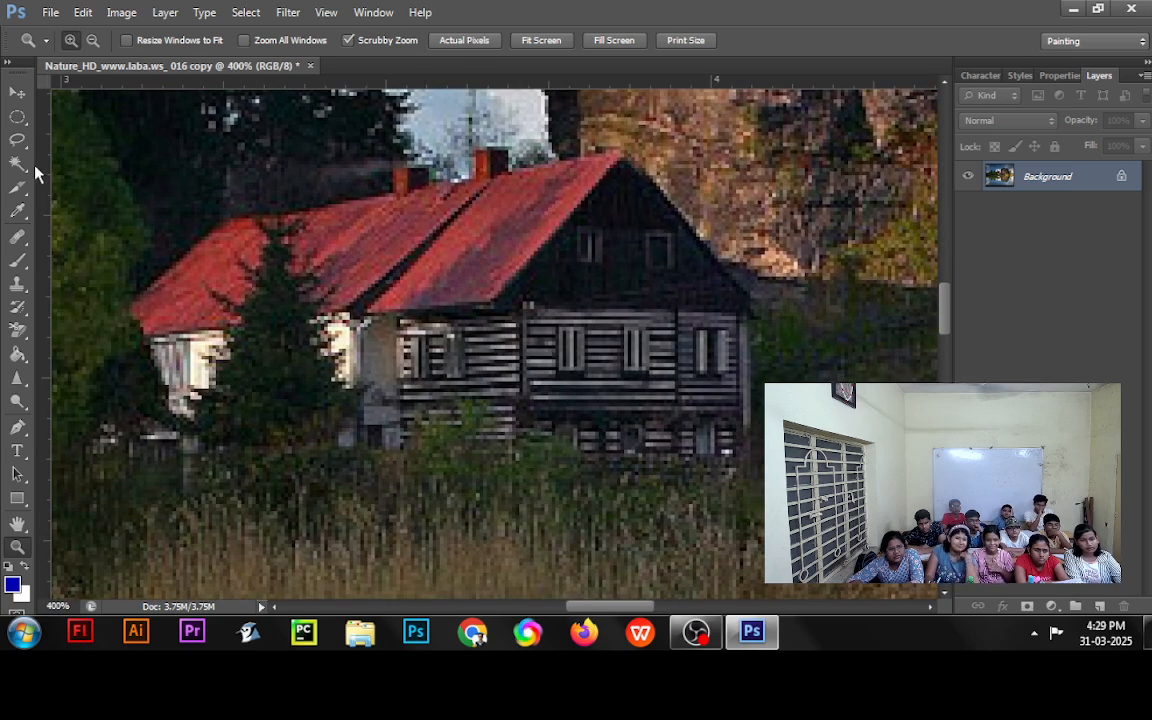
{"action": "left_click_drag", "start_coordinate": [29, 150], "coordinate": [29, 150]}
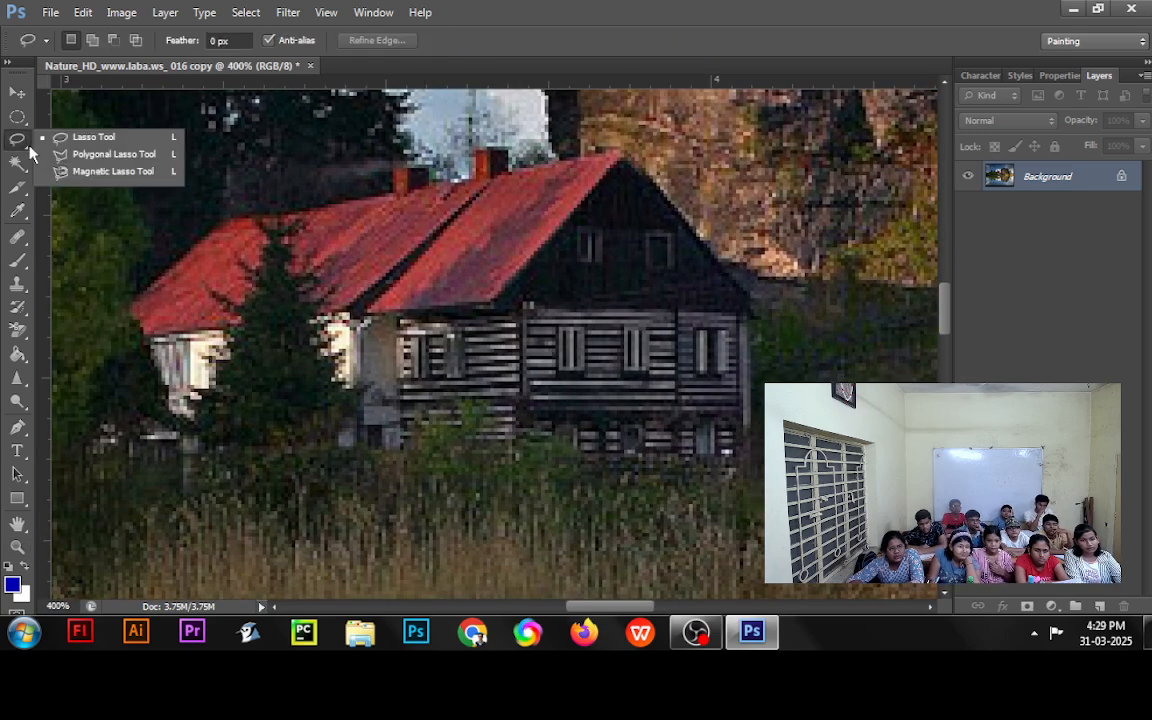
{"action": "left_click", "coordinate": [77, 155]}
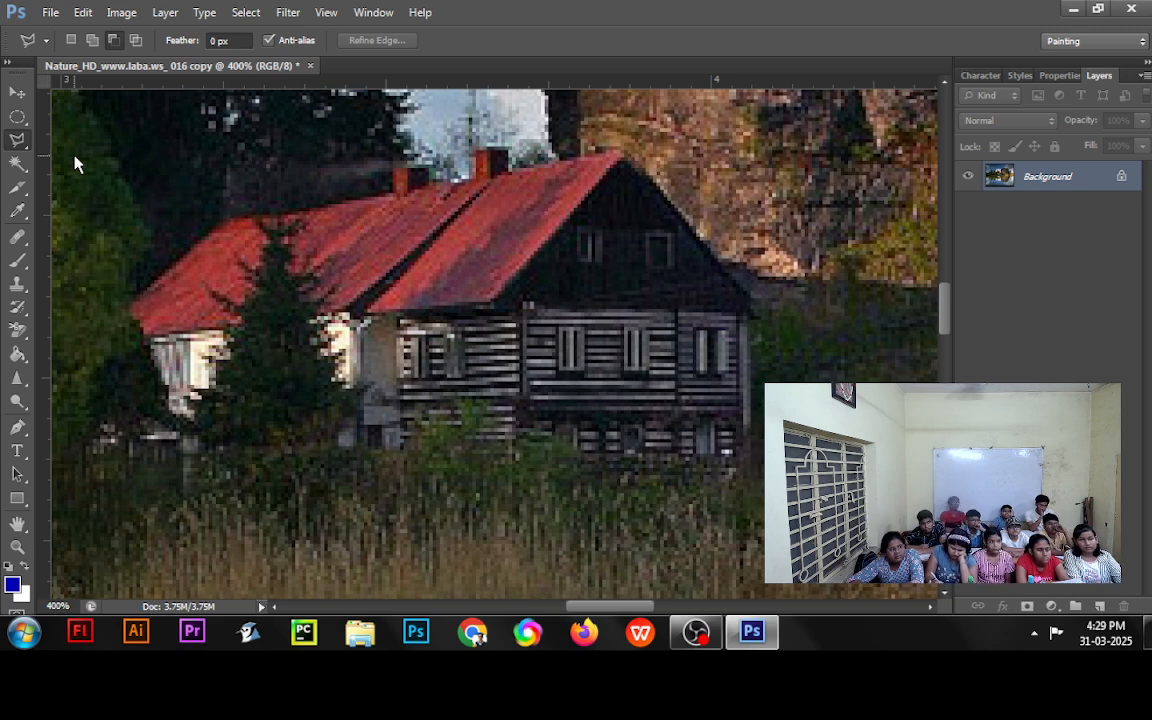
{"action": "left_click", "coordinate": [137, 298]}
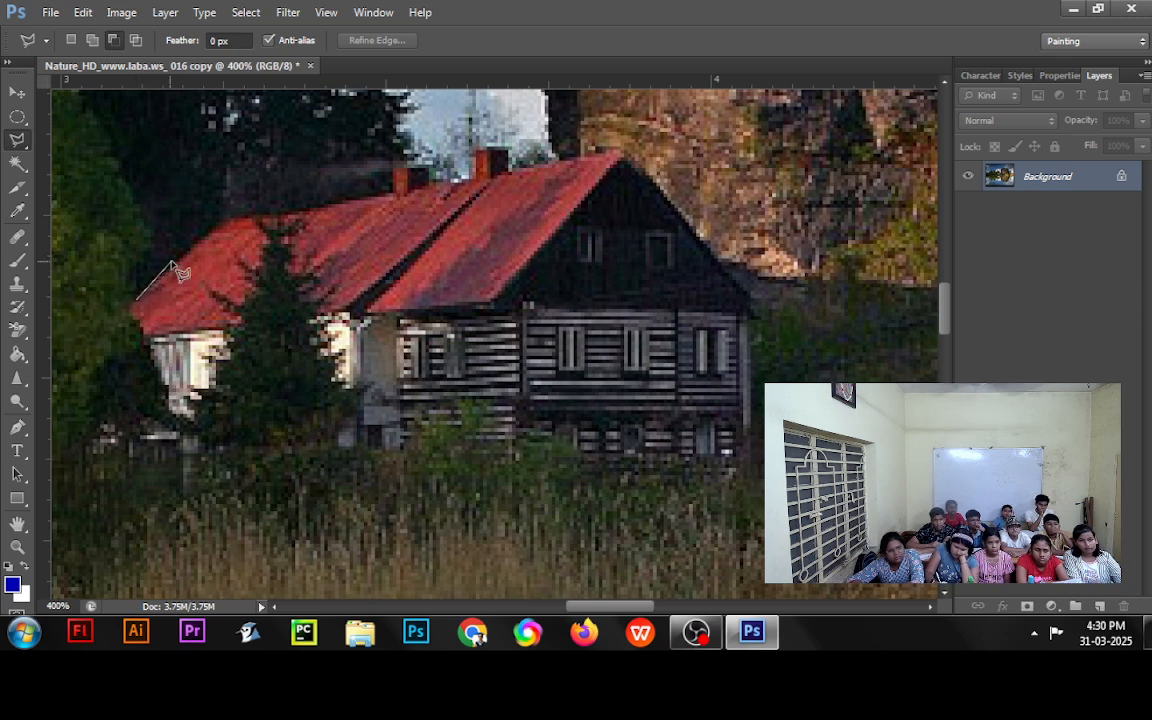
{"action": "left_click", "coordinate": [216, 229]}
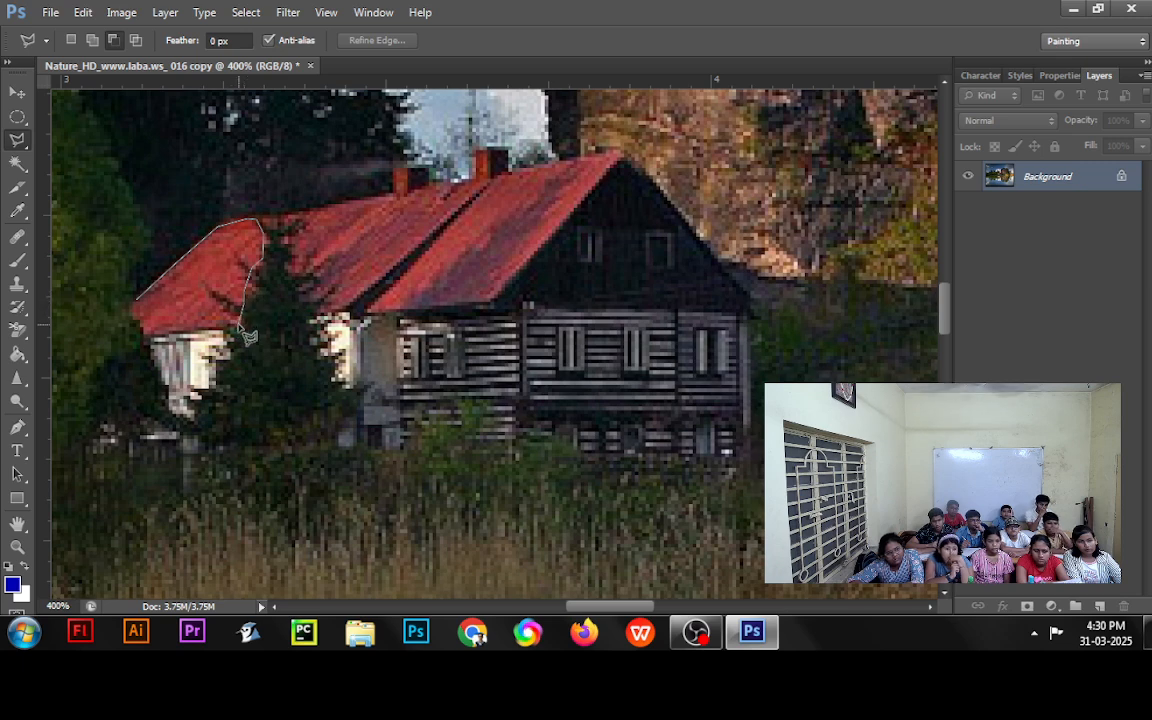
{"action": "left_click", "coordinate": [140, 307]}
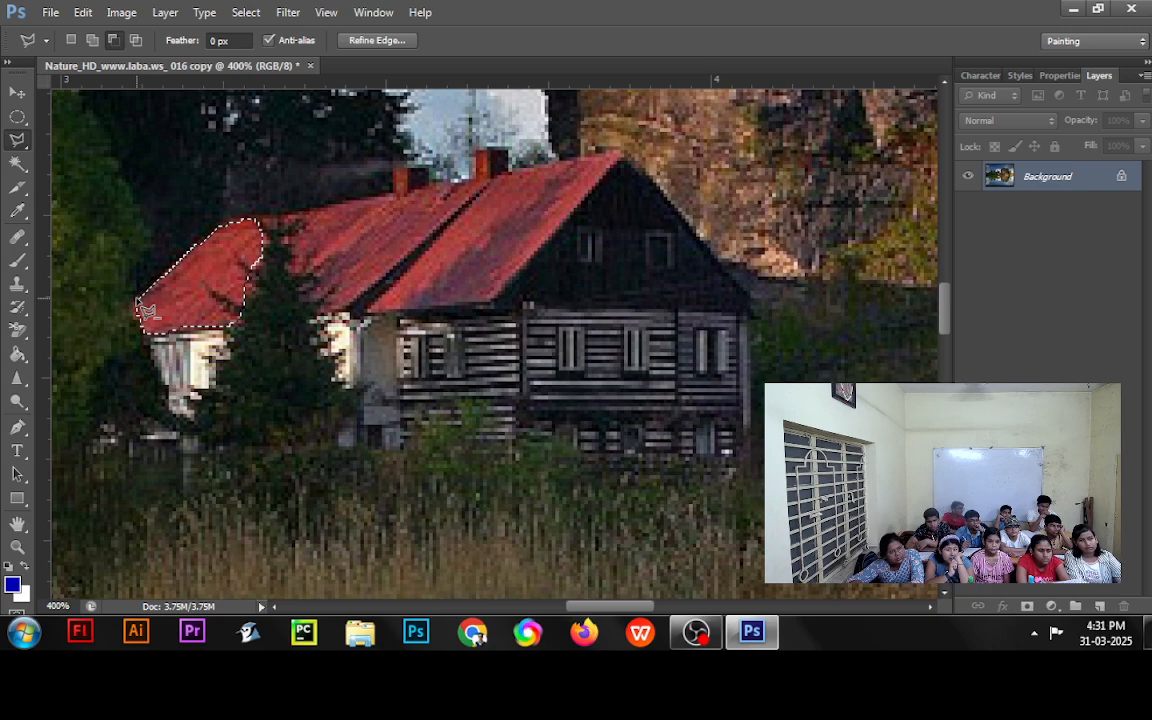
Step: Apply Hue/Saturation with hue -111 to the selected left roof section and deselect it
{"action": "key", "text": "ctrl+u"}
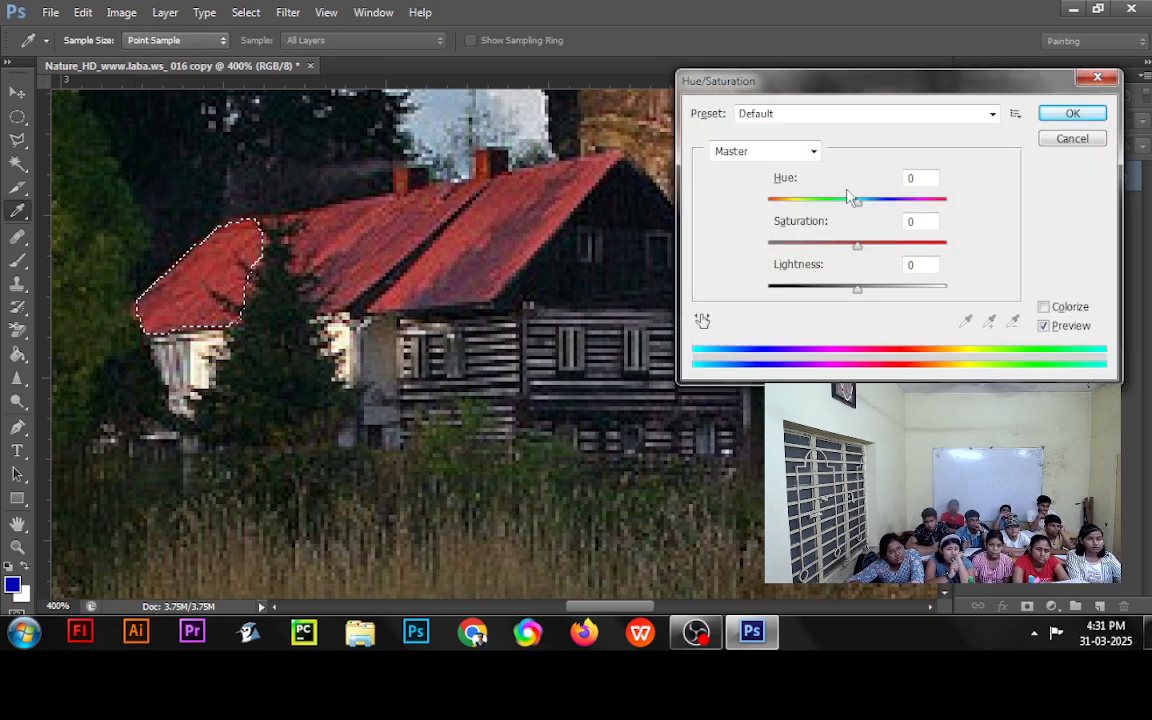
{"action": "left_click_drag", "start_coordinate": [857, 203], "coordinate": [861, 207]}
{"action": "left_click_drag", "start_coordinate": [827, 205], "coordinate": [795, 242]}
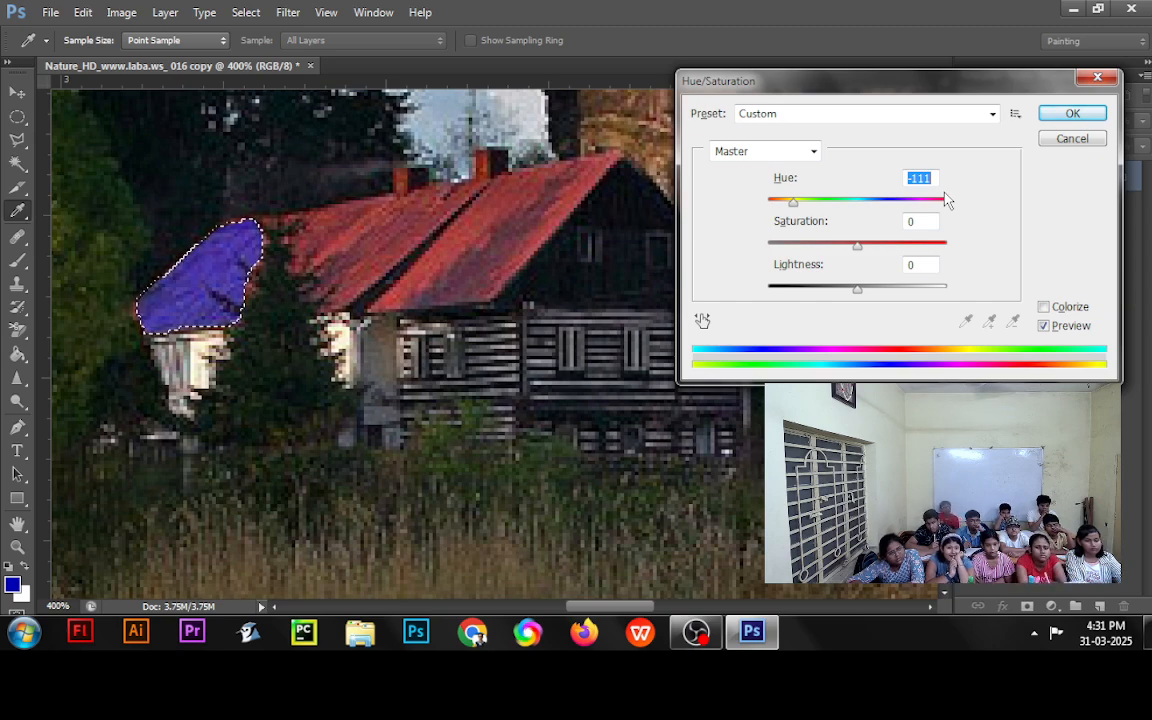
{"action": "left_click", "coordinate": [1093, 121]}
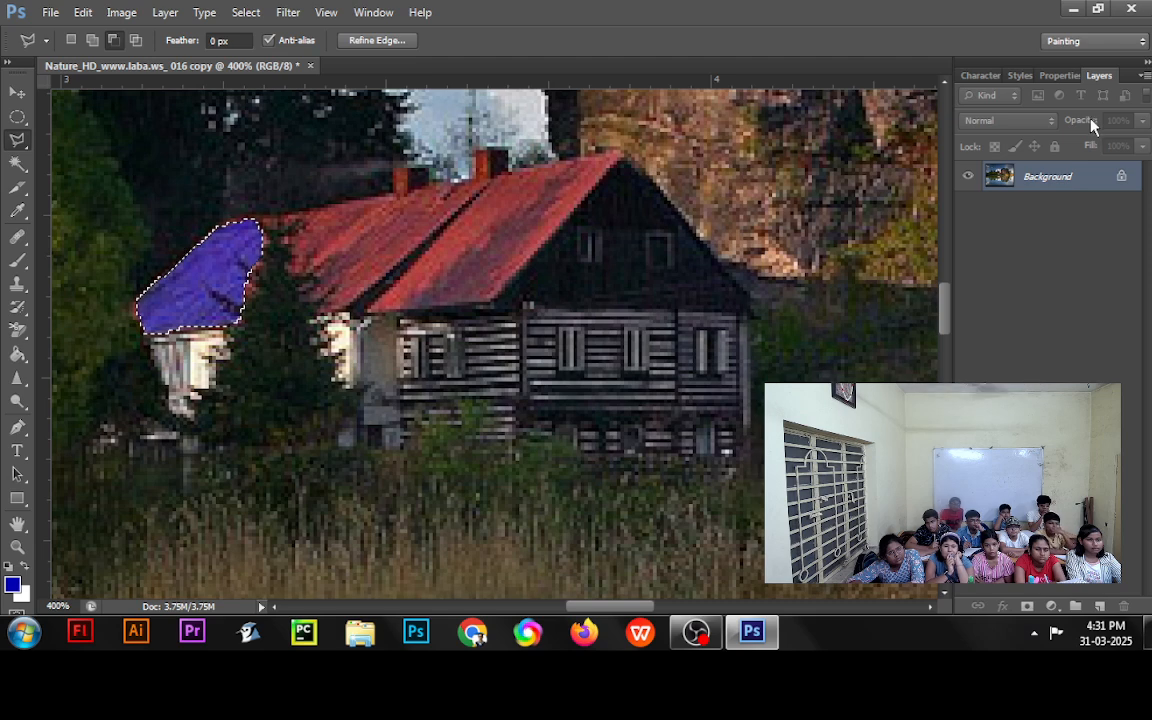
{"action": "key", "text": "ctrl+d"}
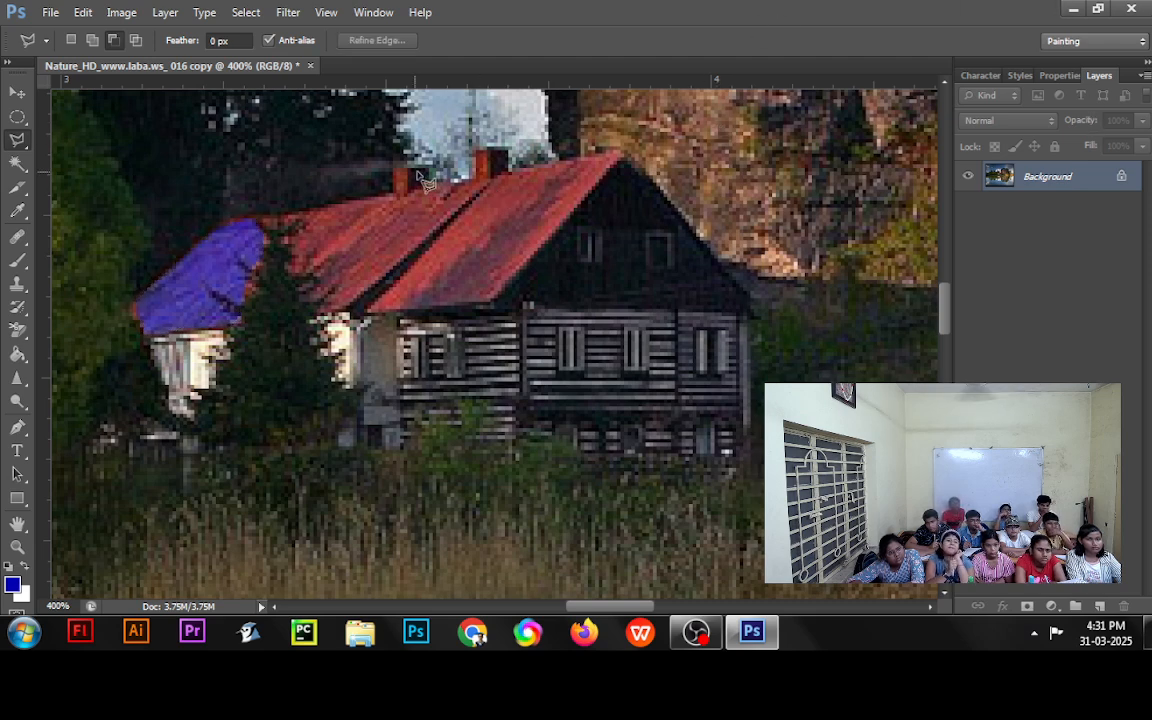
Step: Outline the remaining red roof right of the fir tree, including both chimneys, with a Polygonal Lasso selection
{"action": "left_click", "coordinate": [291, 216]}
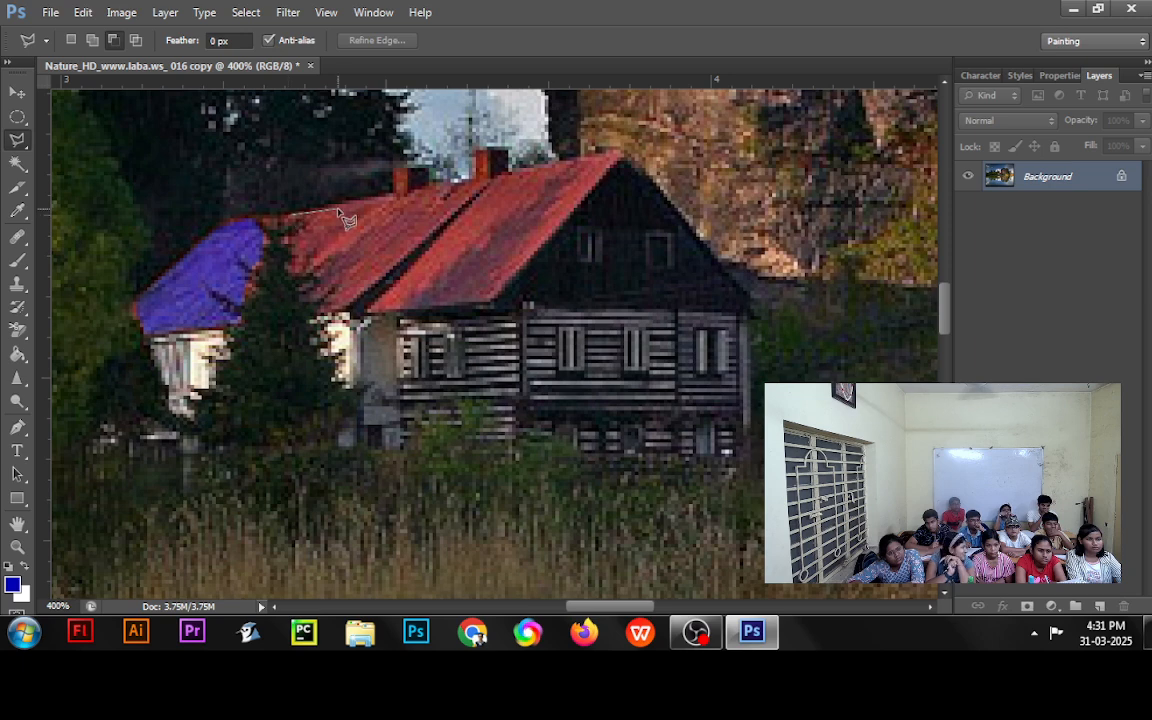
{"action": "left_click", "coordinate": [396, 196]}
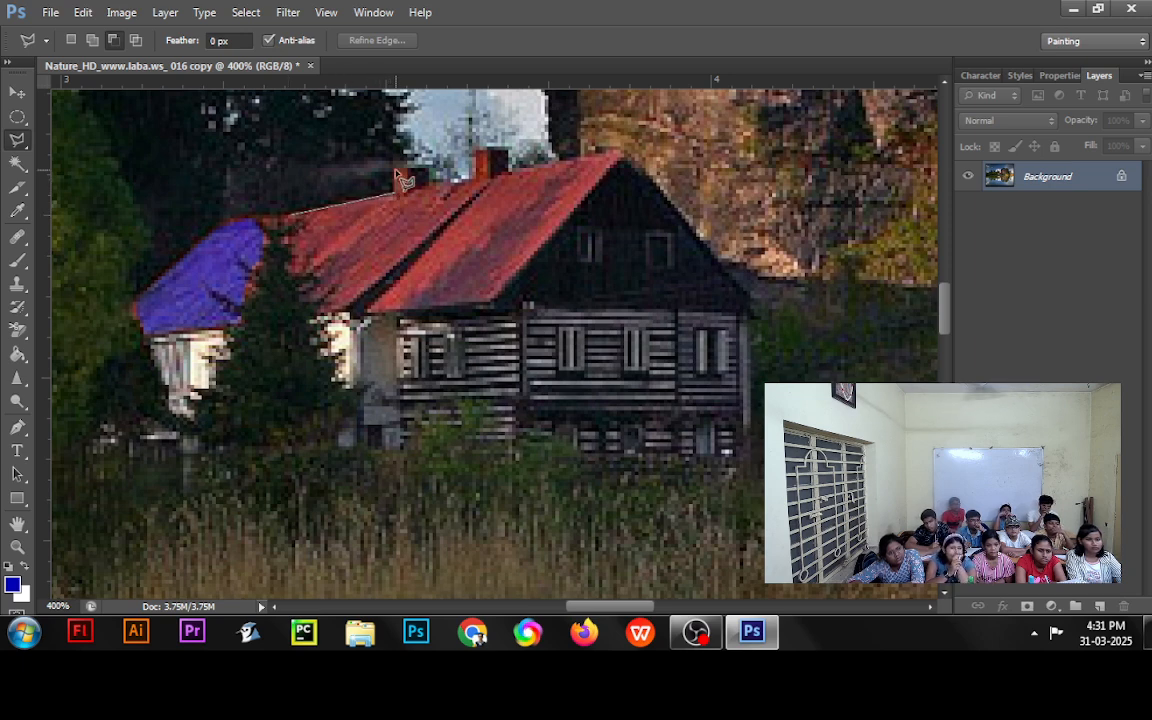
{"action": "left_click", "coordinate": [427, 170]}
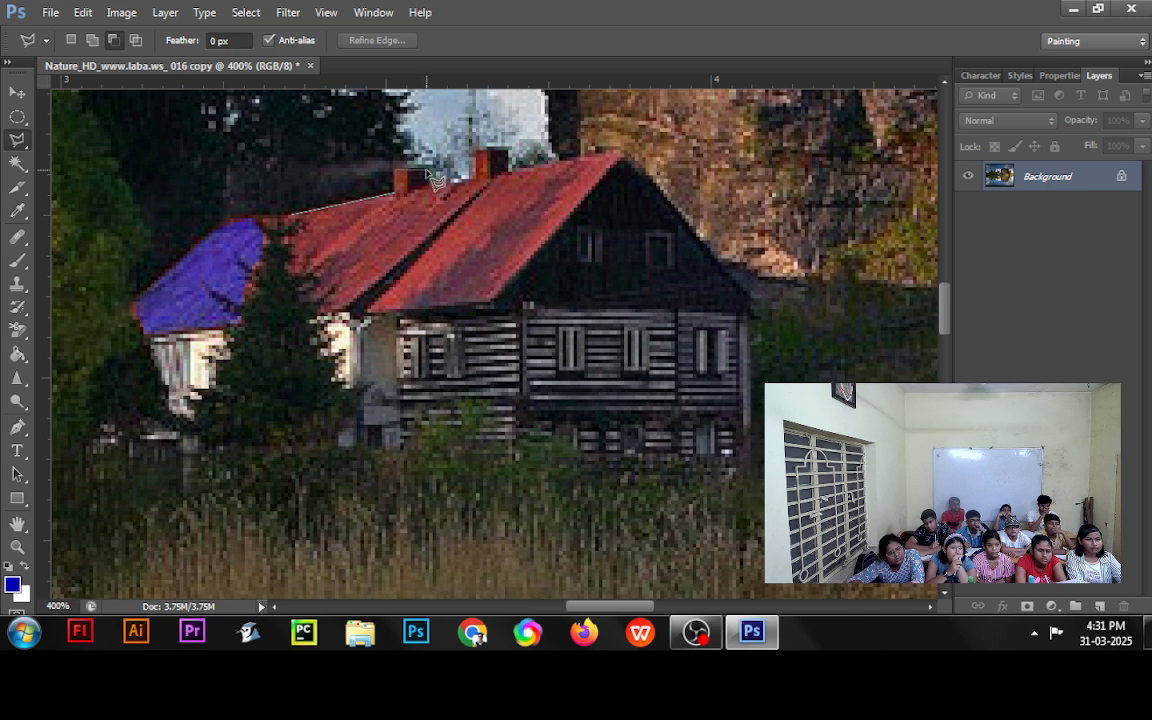
{"action": "left_click", "coordinate": [433, 187]}
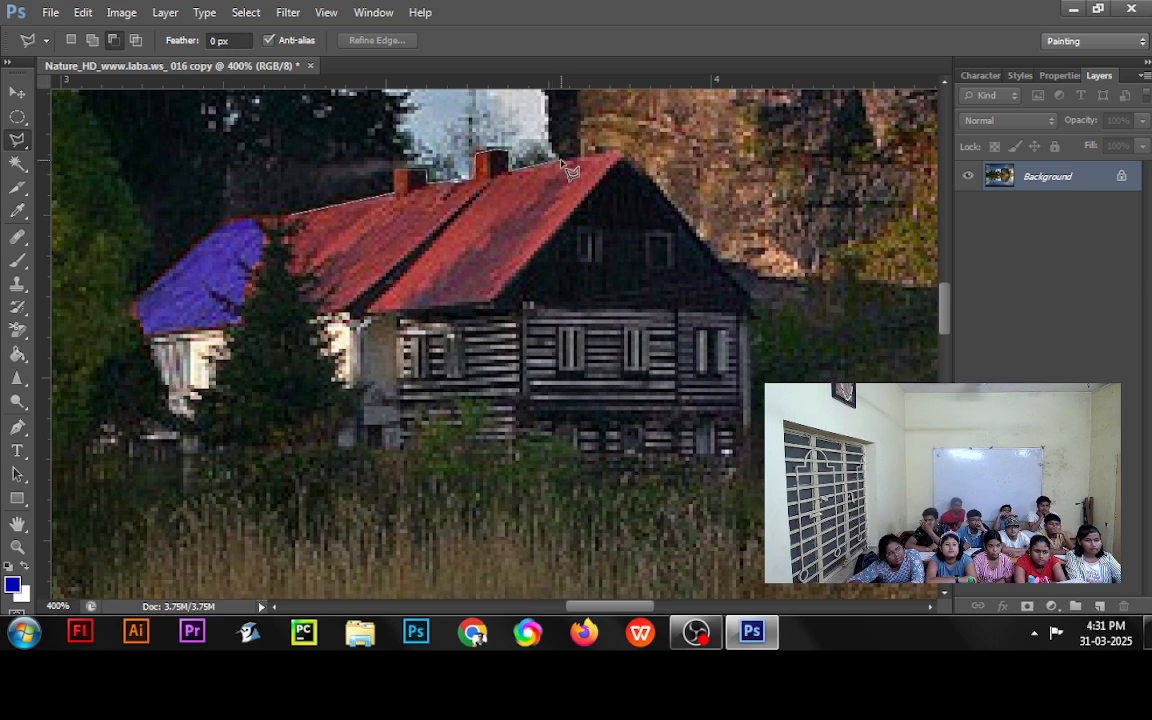
{"action": "left_click", "coordinate": [628, 157]}
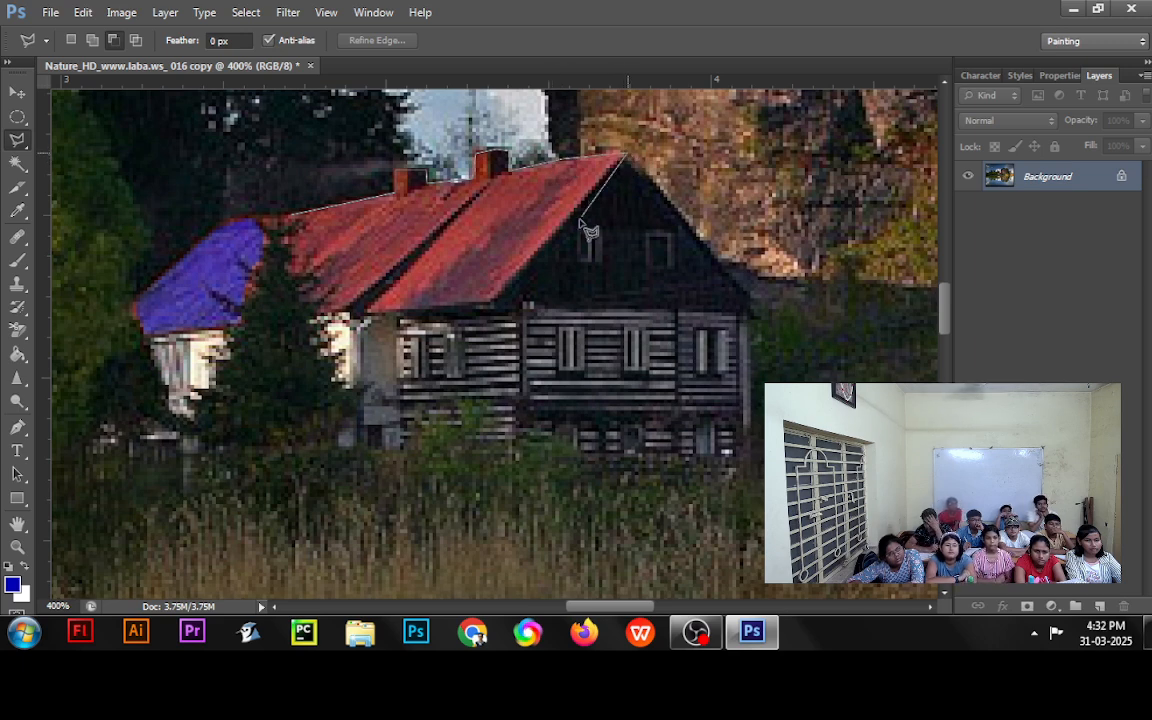
{"action": "left_click", "coordinate": [490, 305]}
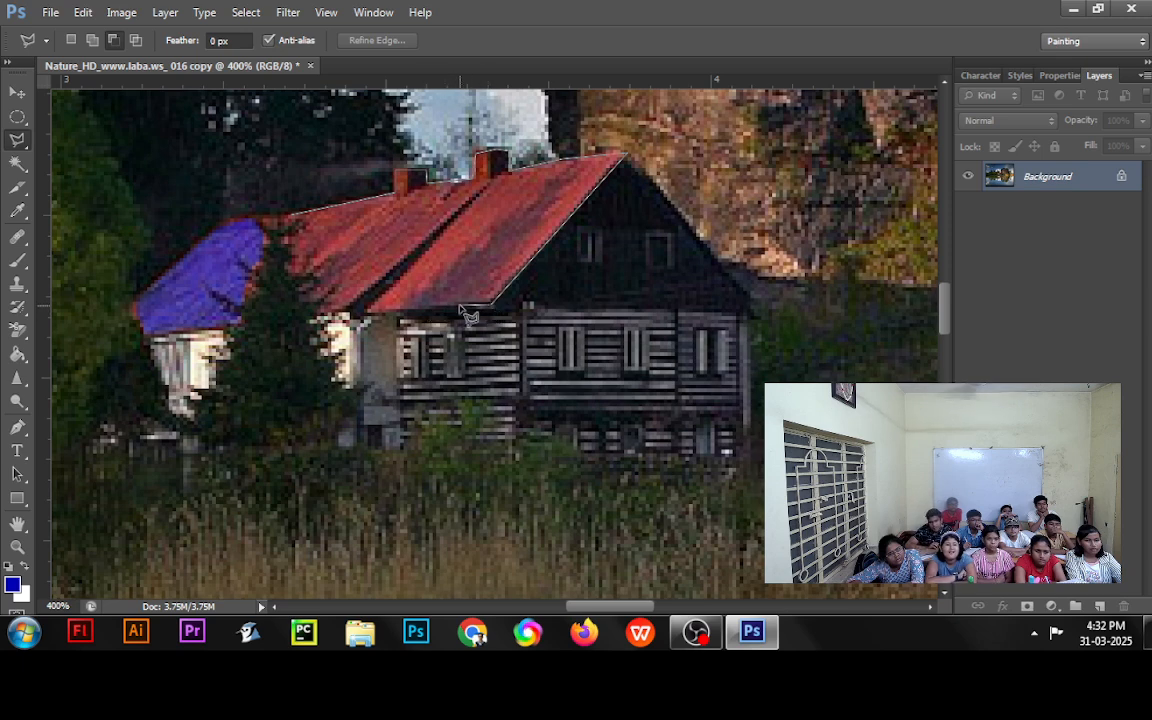
{"action": "left_click", "coordinate": [318, 313]}
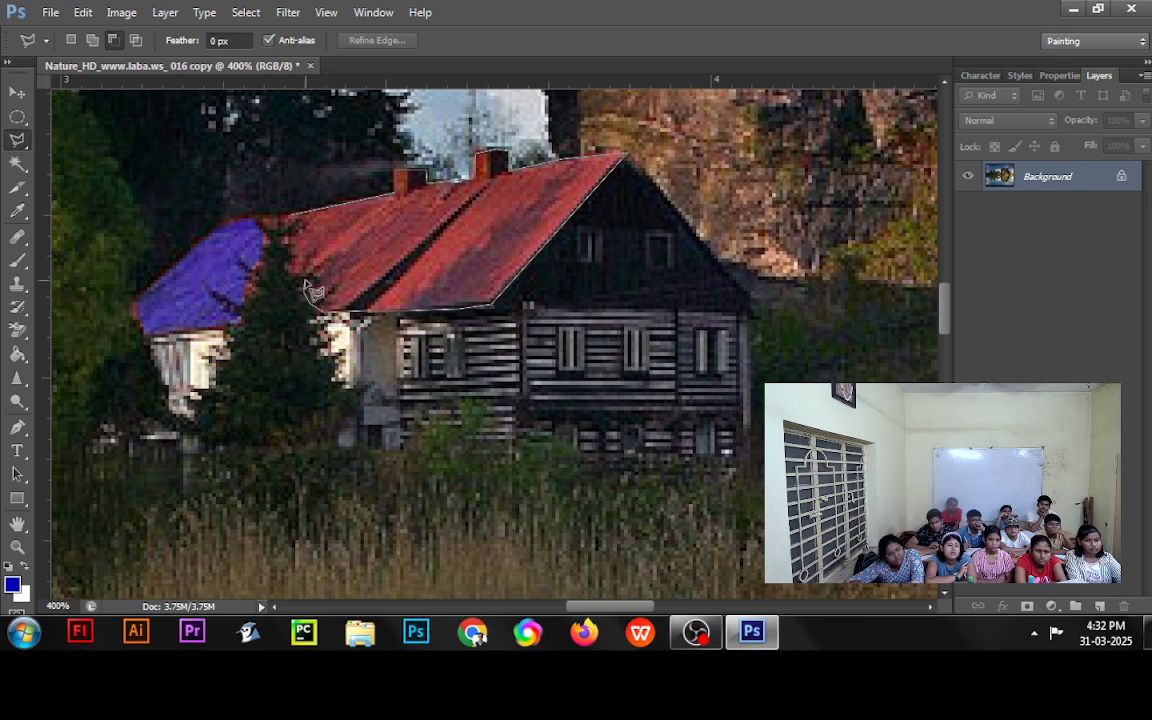
{"action": "left_click", "coordinate": [292, 218]}
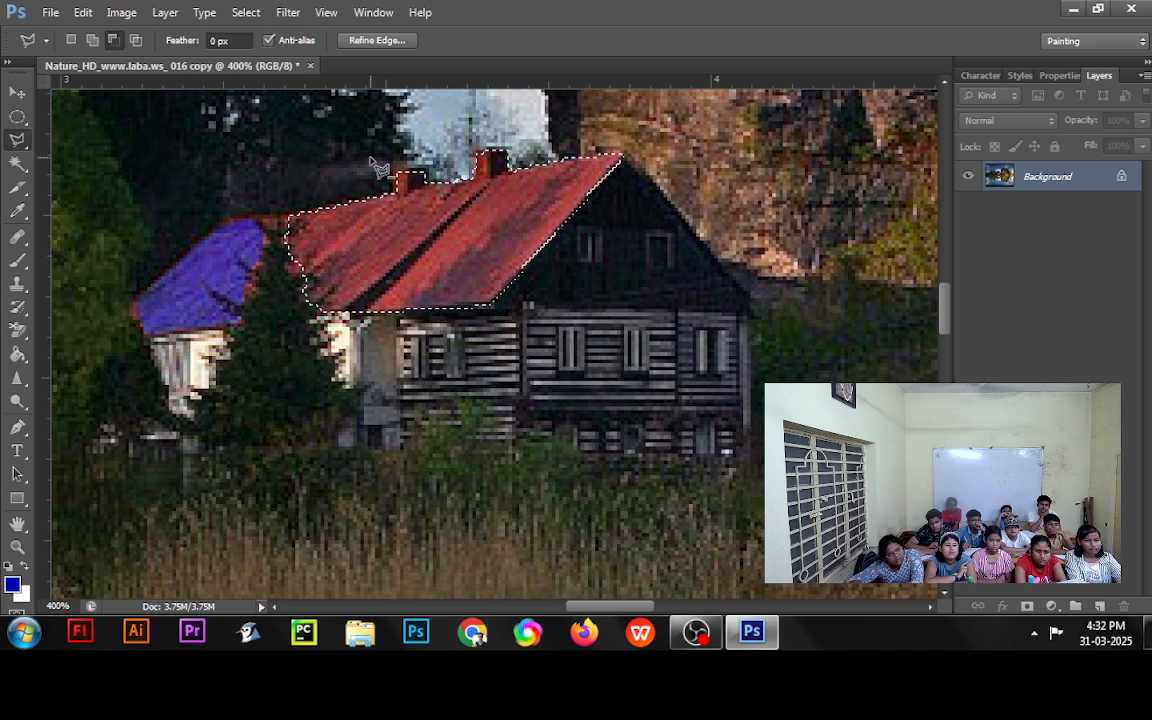
Step: Apply Hue/Saturation with hue -111 to the selected main roof and chimneys, and deselect them
{"action": "key", "text": "ctrl+u"}
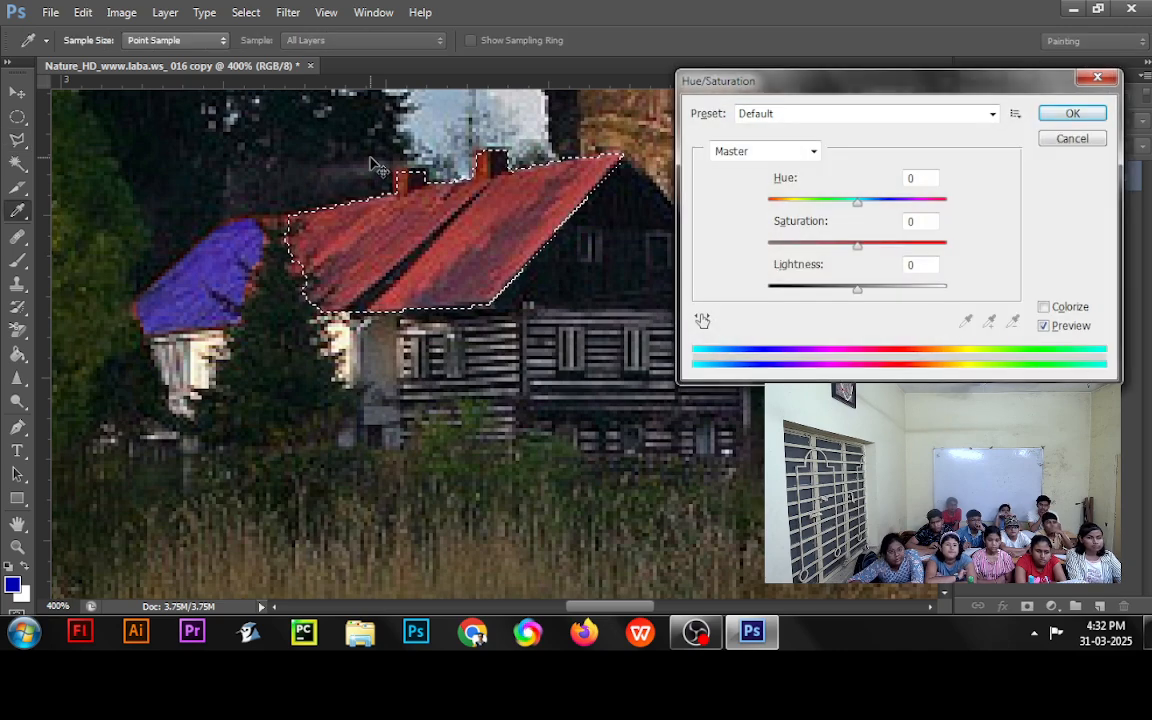
{"action": "double_click", "coordinate": [921, 177]}
{"action": "type", "text": "-111"}
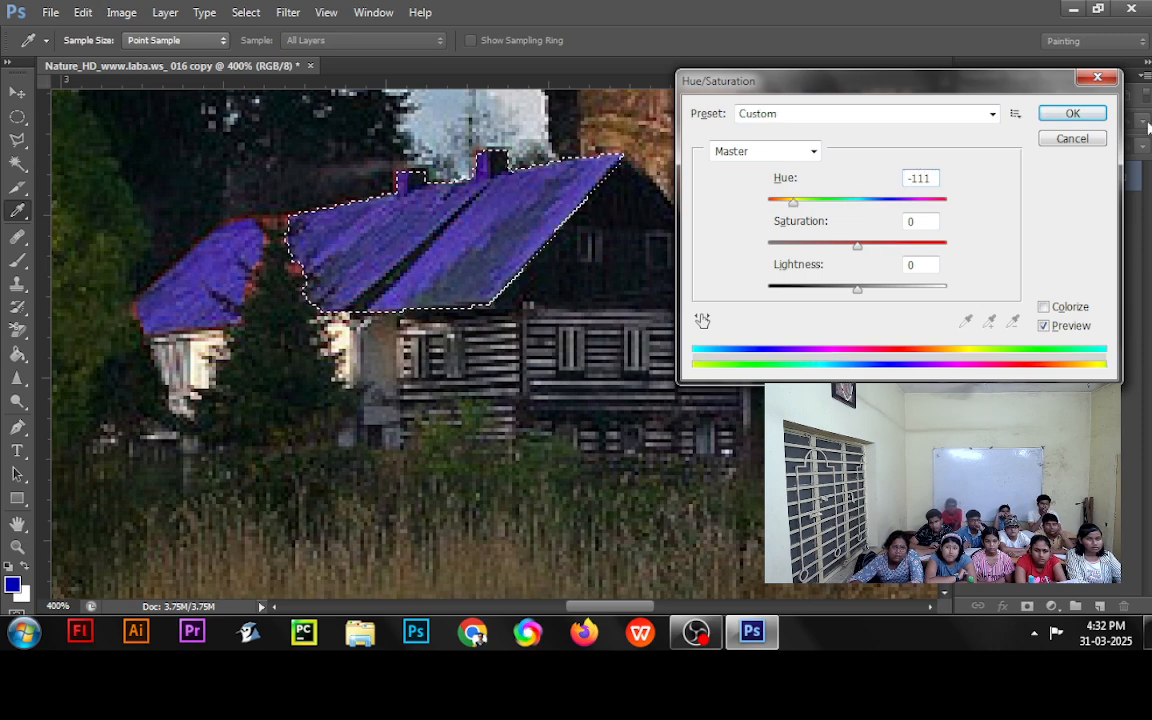
{"action": "left_click", "coordinate": [1091, 116]}
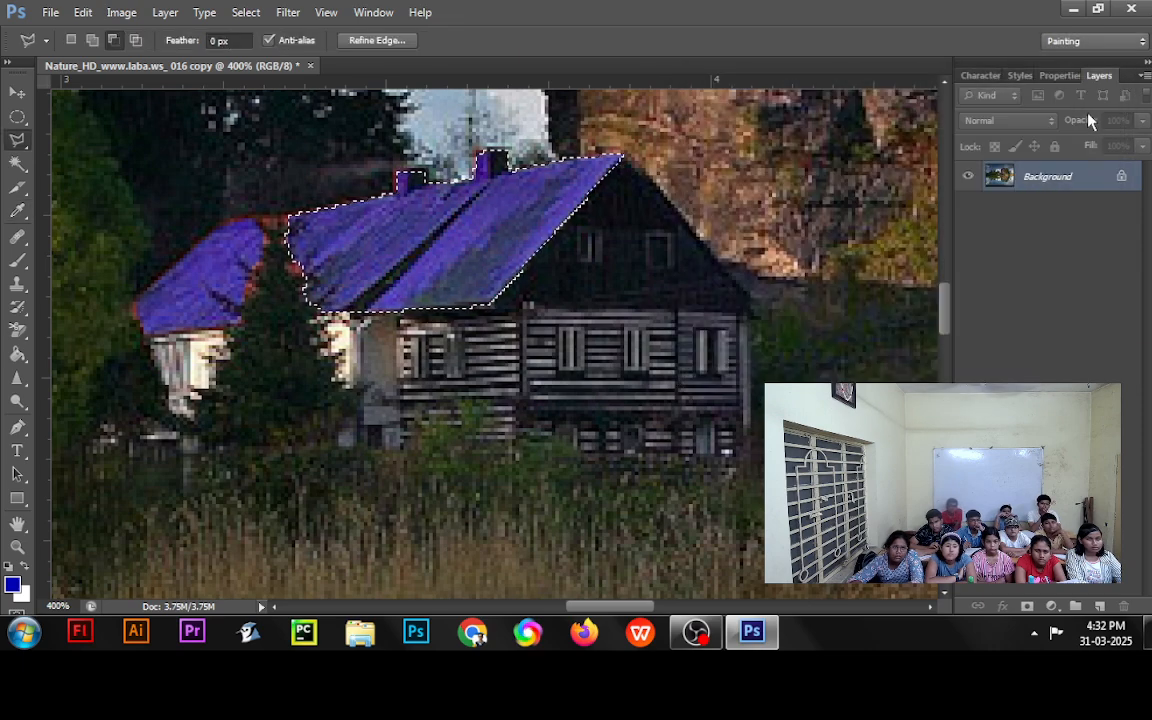
{"action": "key", "text": "ctrl+d"}
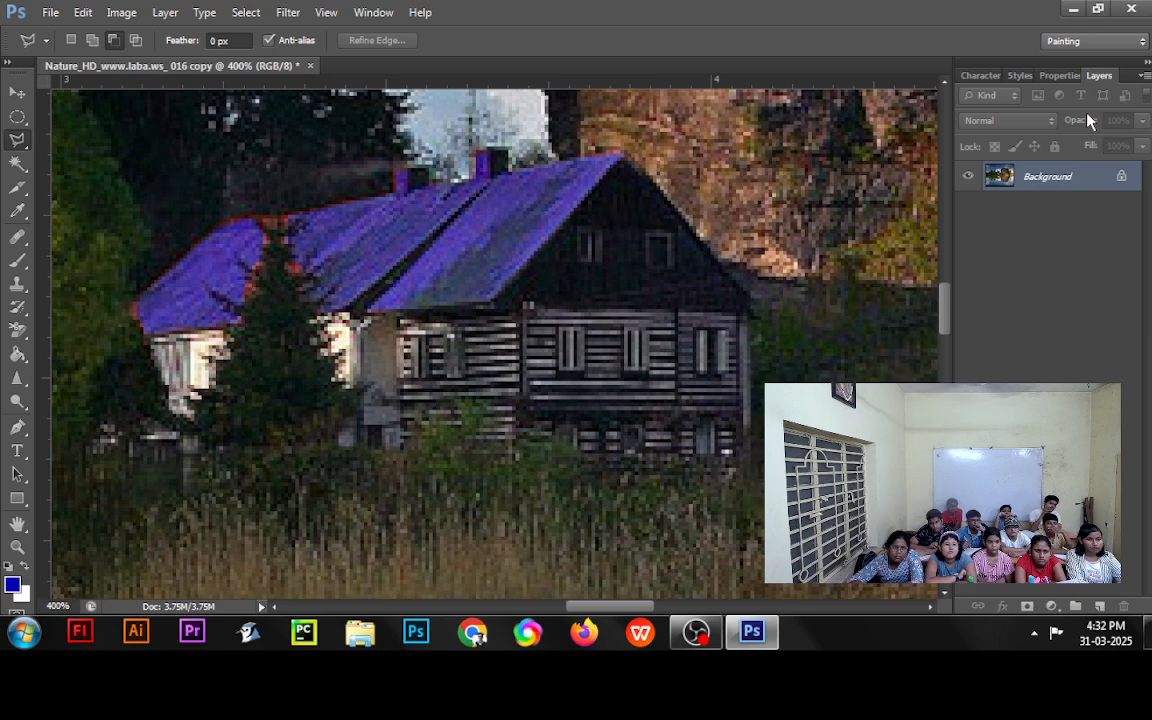
Step: Examine the recolored house roof against the whole photo and close up at several magnifications, finishing at 100% view
{"action": "double_click", "coordinate": [21, 547]}
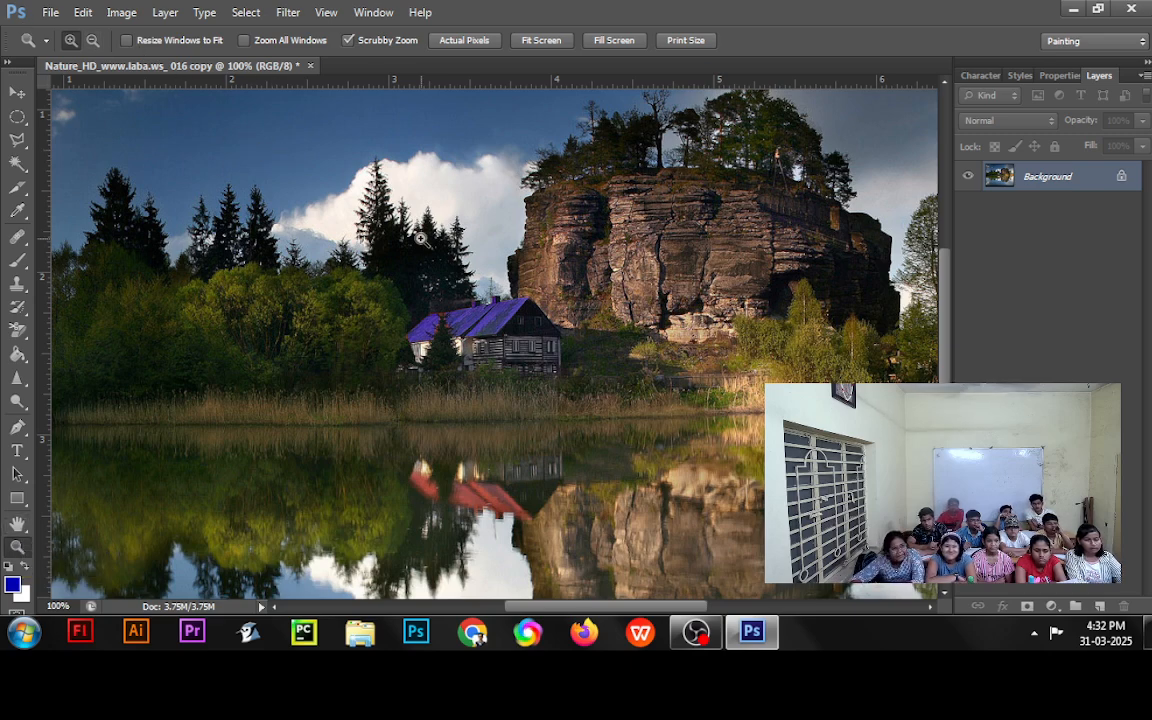
{"action": "key", "text": "alt"}
{"action": "left_click", "coordinate": [446, 315], "text": "alt"}
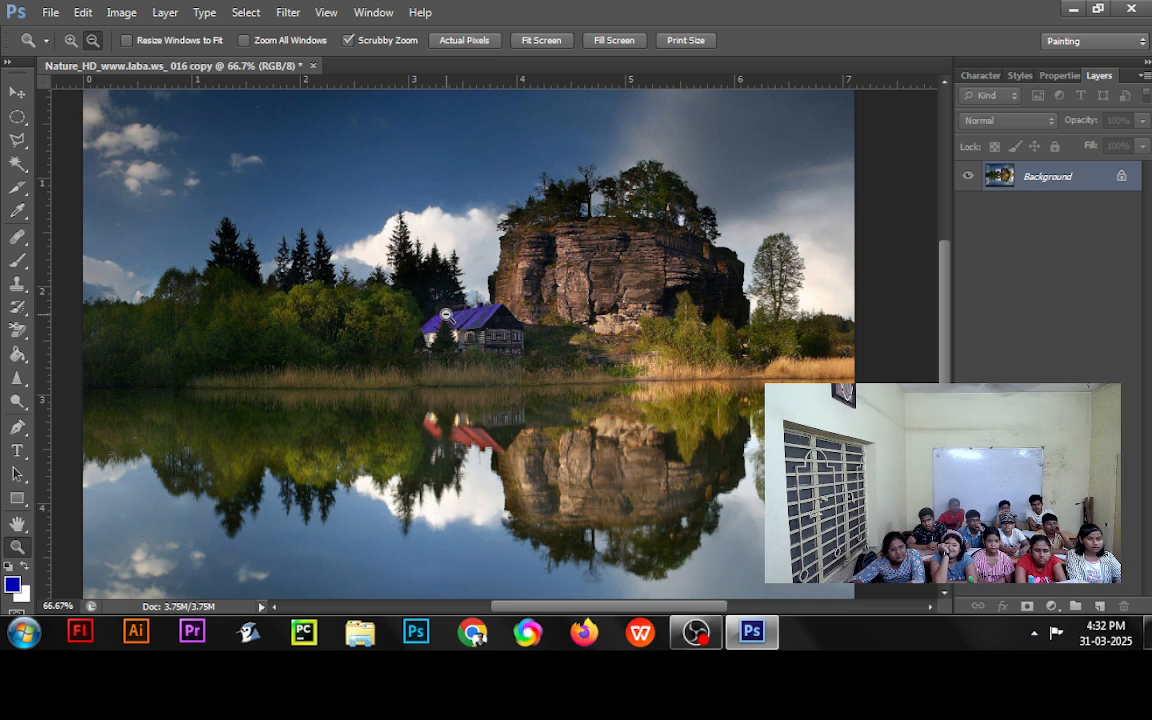
{"action": "left_click", "coordinate": [446, 315], "text": "alt"}
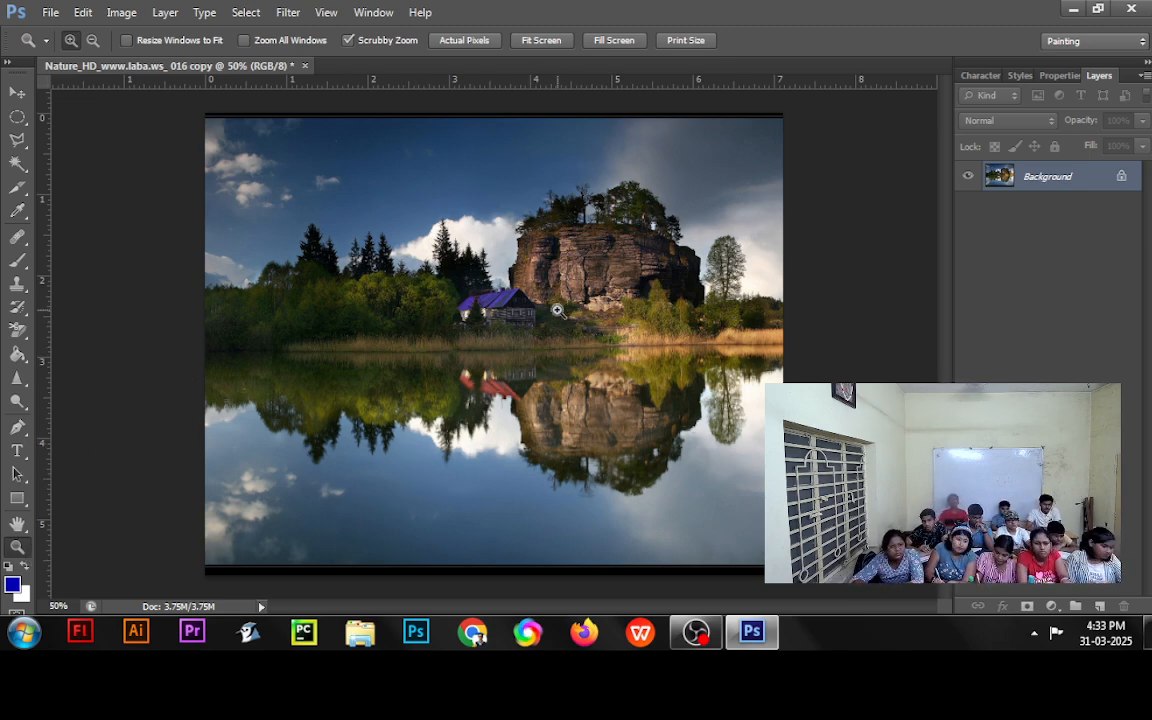
{"action": "left_click", "coordinate": [514, 322]}
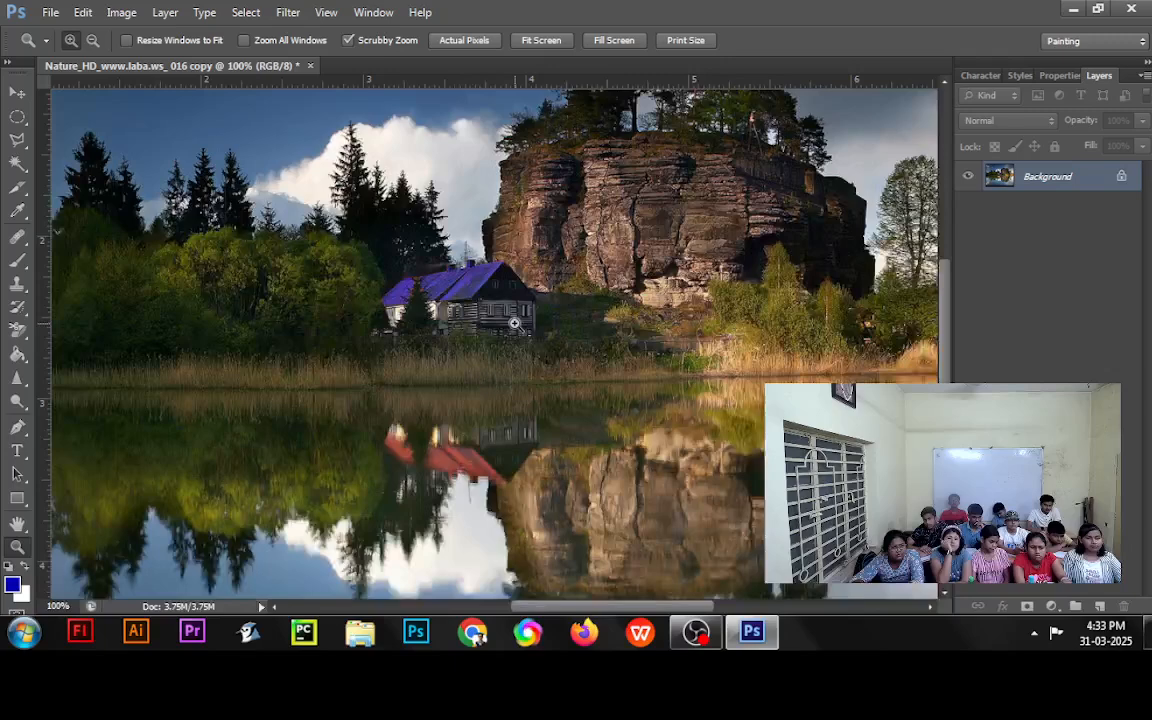
{"action": "left_click", "coordinate": [512, 322]}
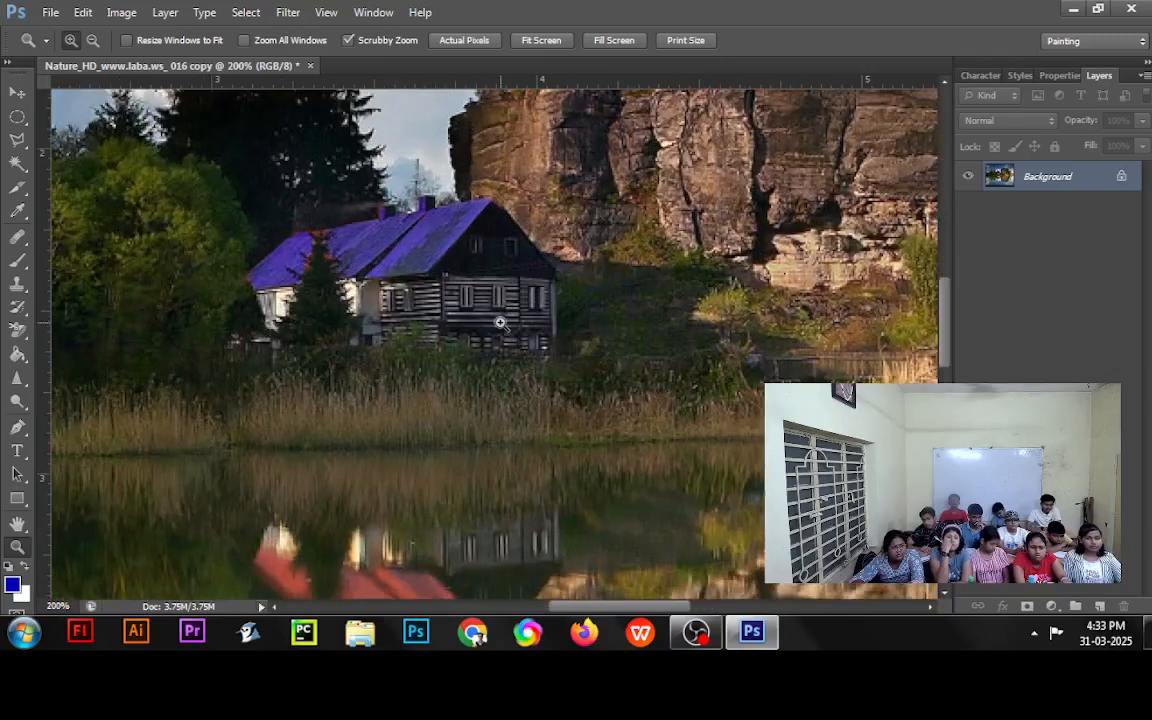
{"action": "left_click", "coordinate": [502, 322]}
{"action": "left_click", "coordinate": [501, 322]}
{"action": "left_click", "coordinate": [500, 322]}
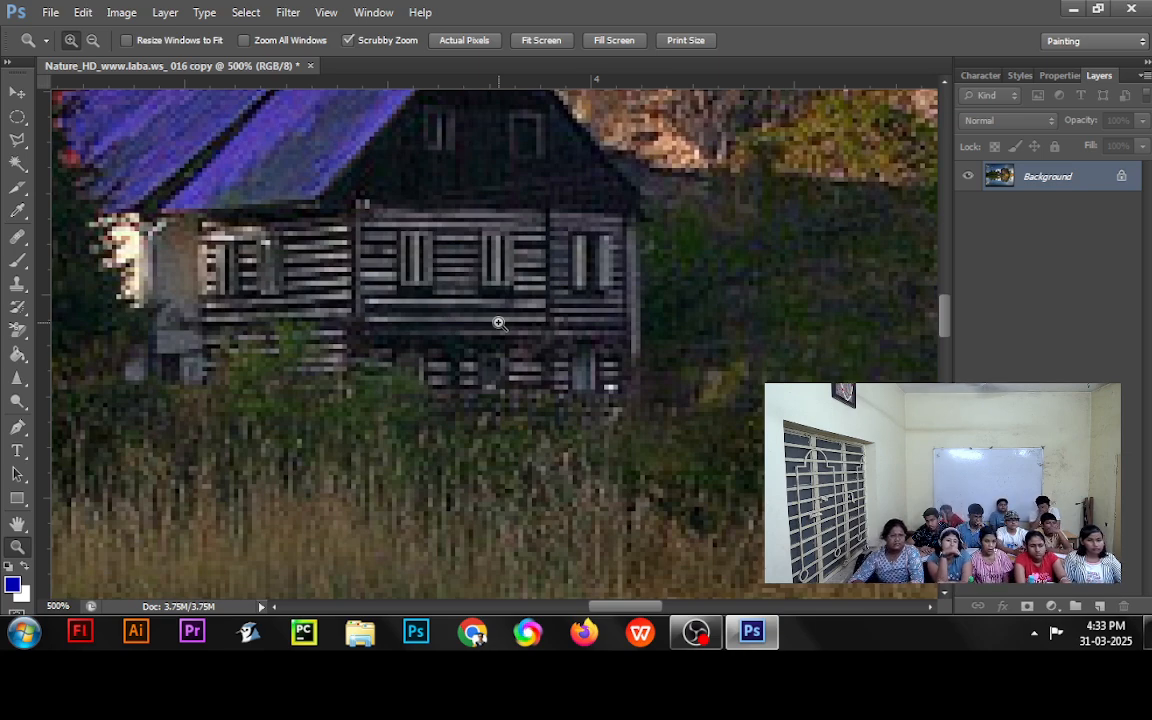
{"action": "left_click", "coordinate": [499, 323], "text": "alt"}
{"action": "left_click", "coordinate": [499, 323], "text": "alt"}
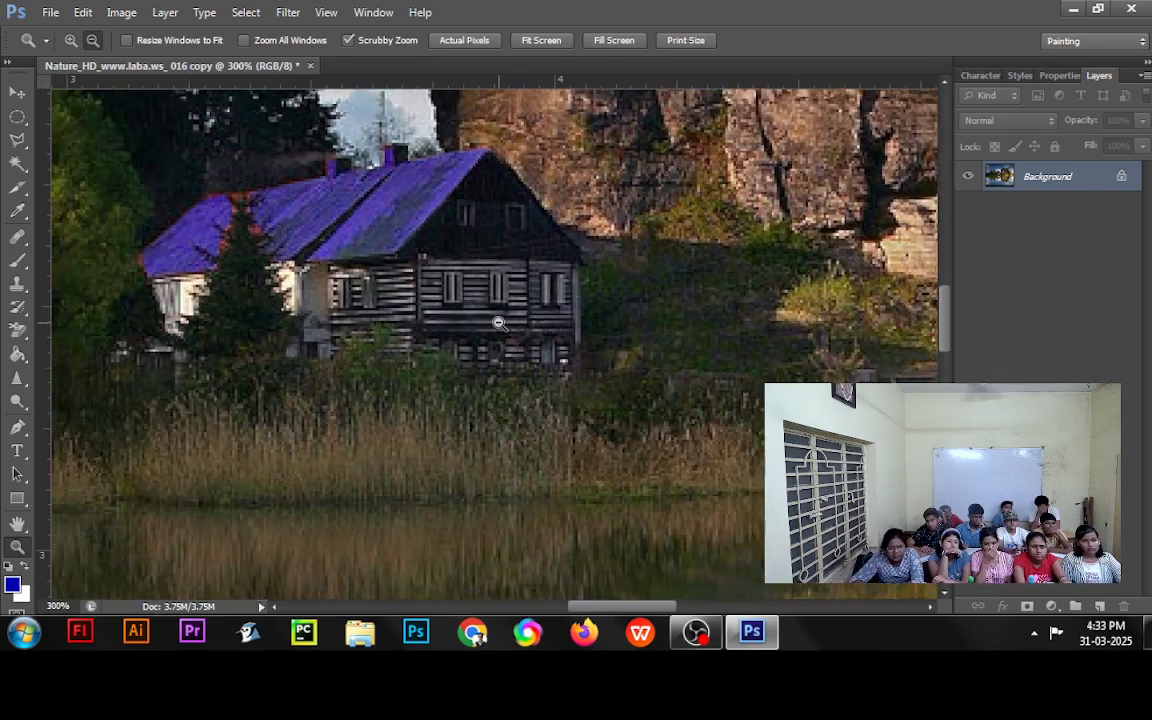
{"action": "left_click", "coordinate": [499, 323], "text": "alt"}
{"action": "left_click", "coordinate": [499, 323], "text": "alt"}
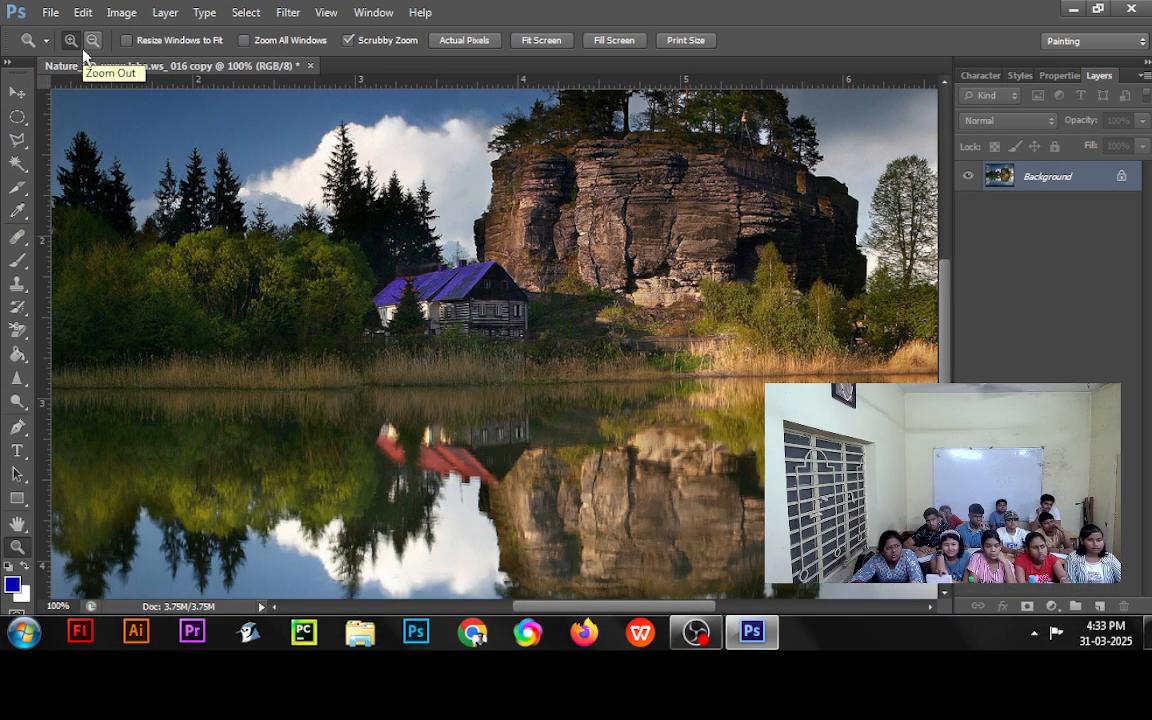
{"action": "left_click", "coordinate": [541, 306]}
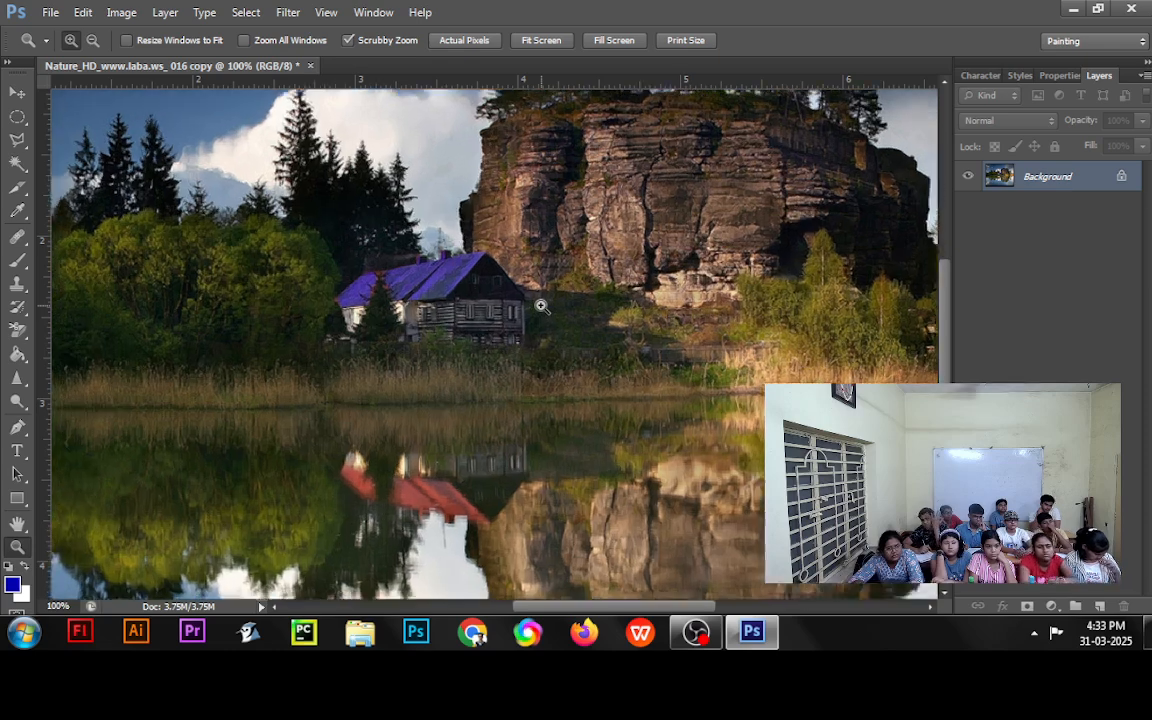
{"action": "left_click", "coordinate": [541, 306], "text": "alt"}
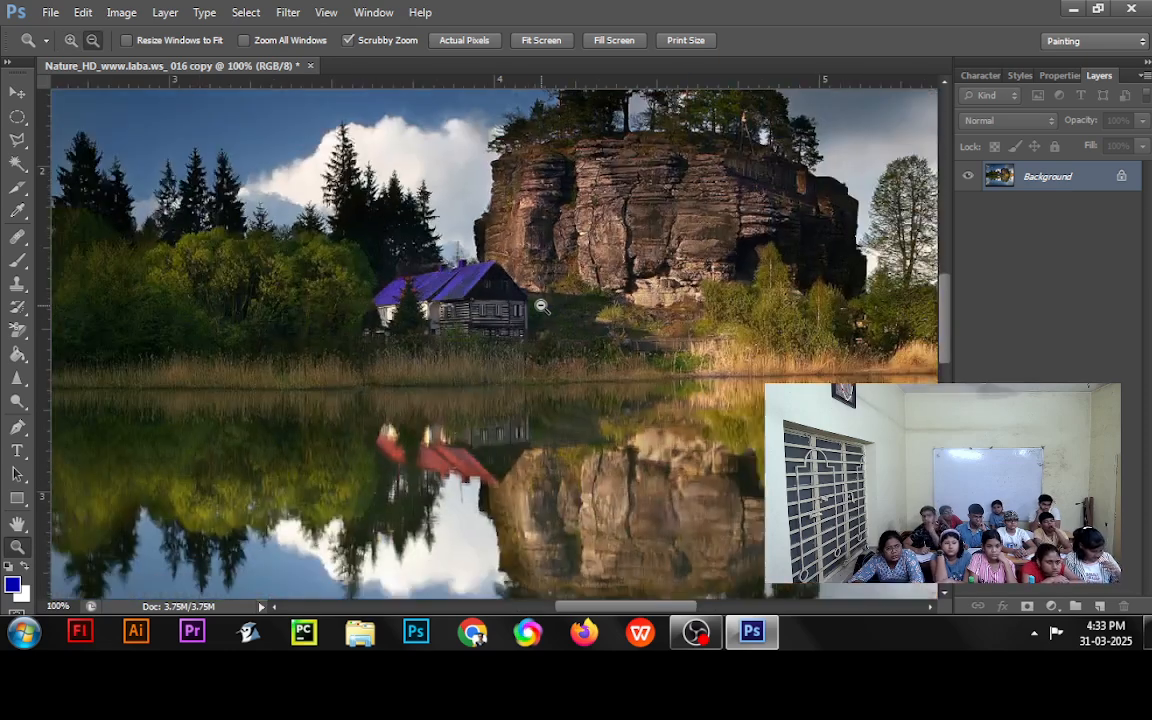
{"action": "left_click", "coordinate": [541, 306], "text": "alt"}
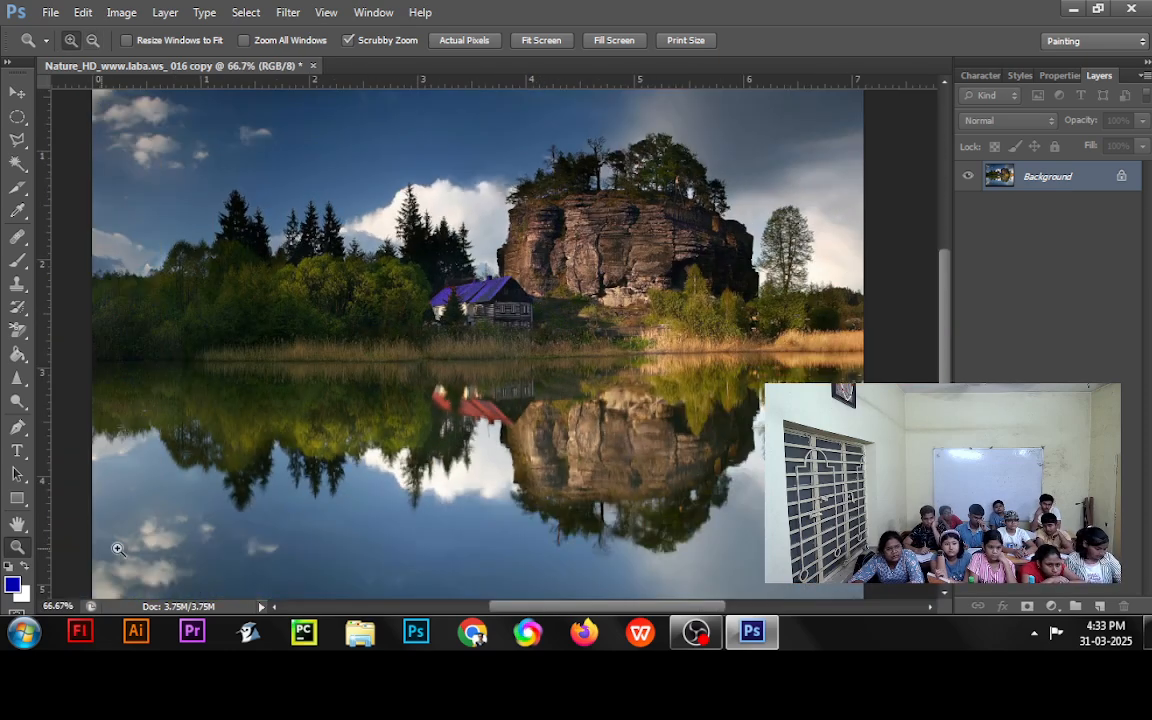
{"action": "double_click", "coordinate": [18, 550]}
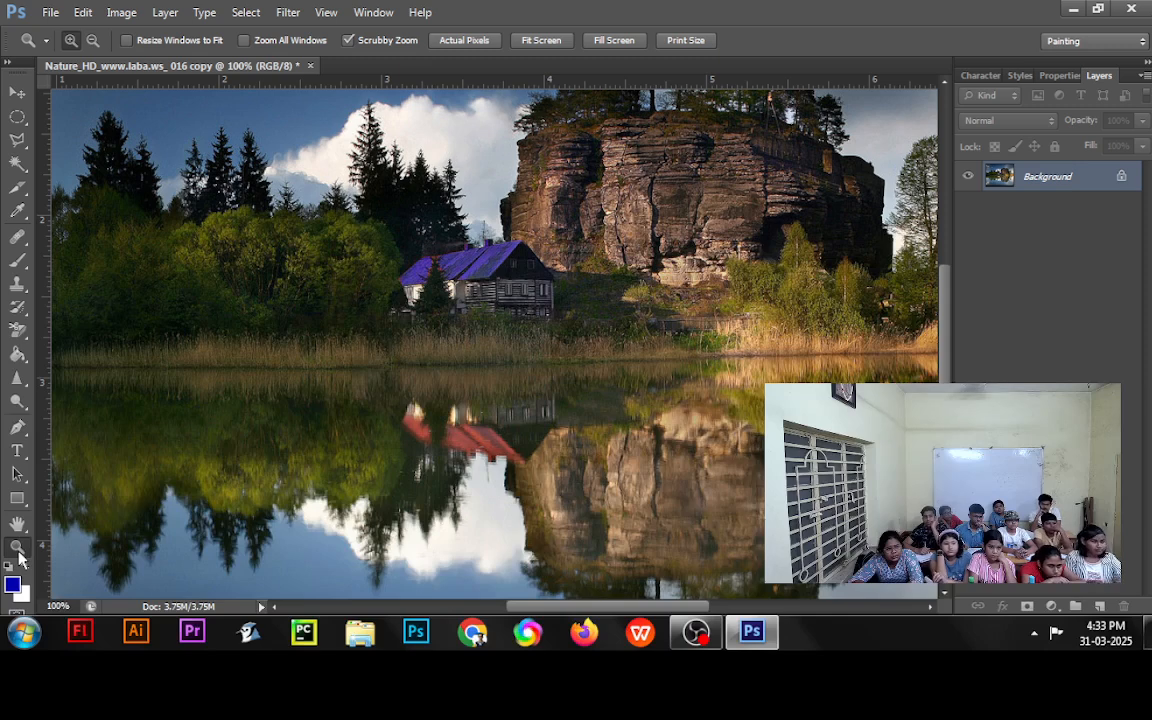